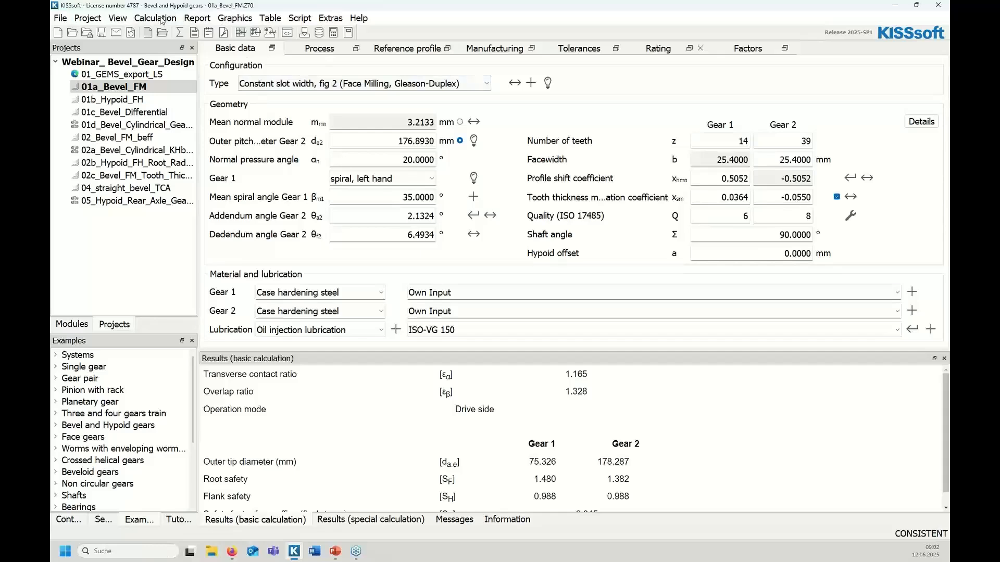
# Step: Open the graphics overview for the 01a_Bevel_FM gear pair, enlarge the graphics area, and inspect the assembly drawing and rotated 3D tooth system
pyautogui.click(236, 19)
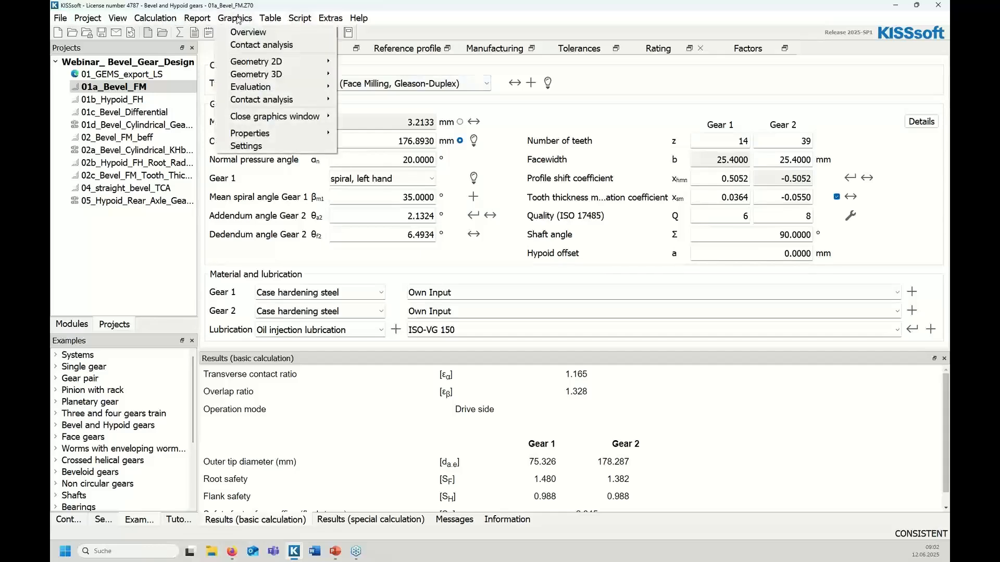
pyautogui.click(248, 32)
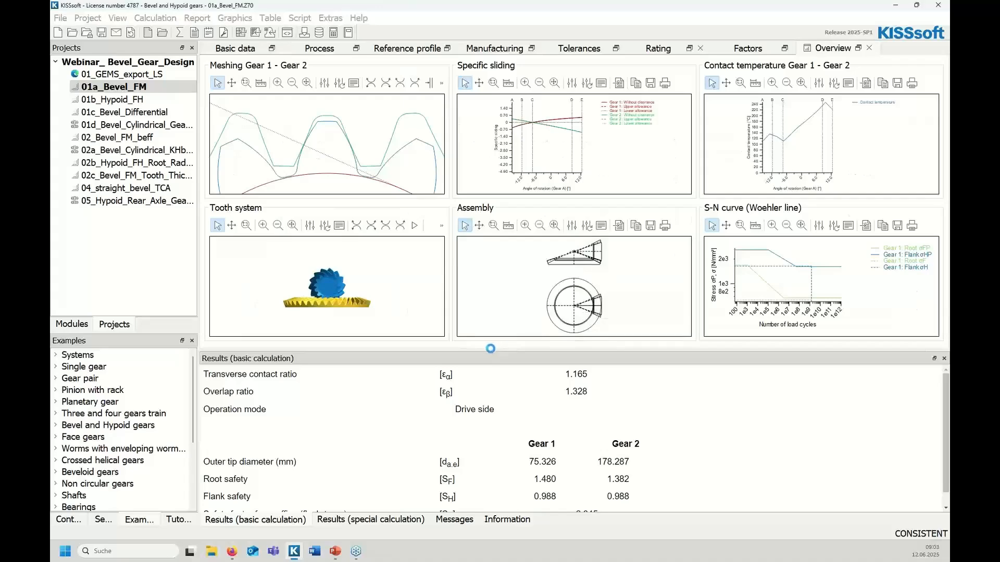
pyautogui.moveTo(487, 351); pyautogui.dragTo(487, 428)
pyautogui.scroll(2, 601, 301)
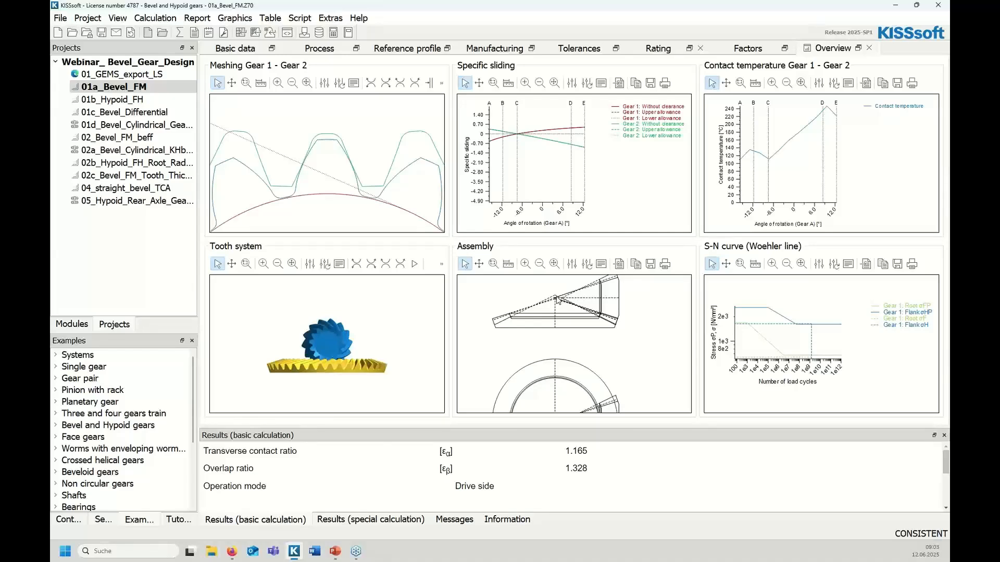
pyautogui.moveTo(387, 358); pyautogui.dragTo(358, 365)
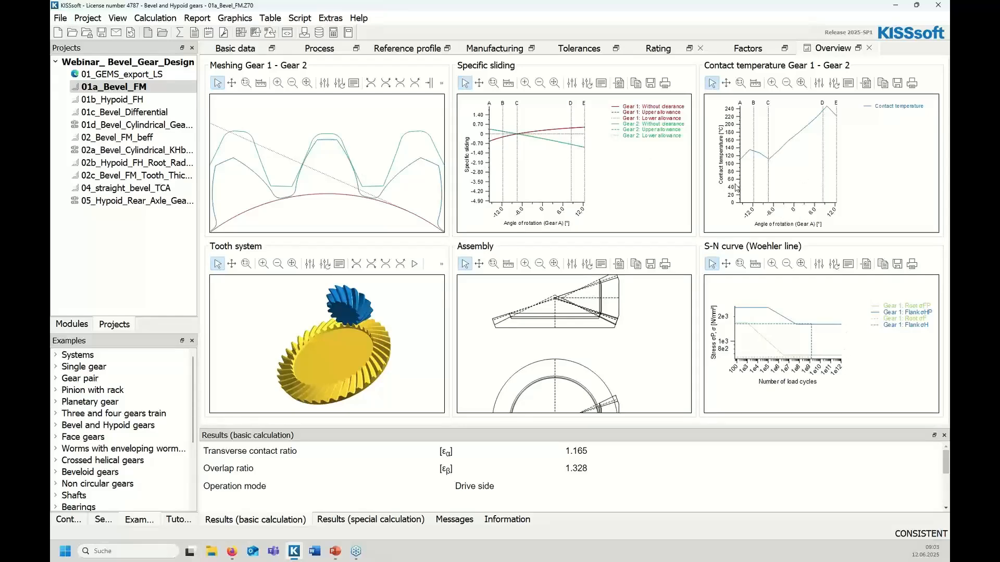
# Step: Review the available gear type configurations in the basic data and the manufacturing process settings of 01a_Bevel_FM
pyautogui.click(234, 49)
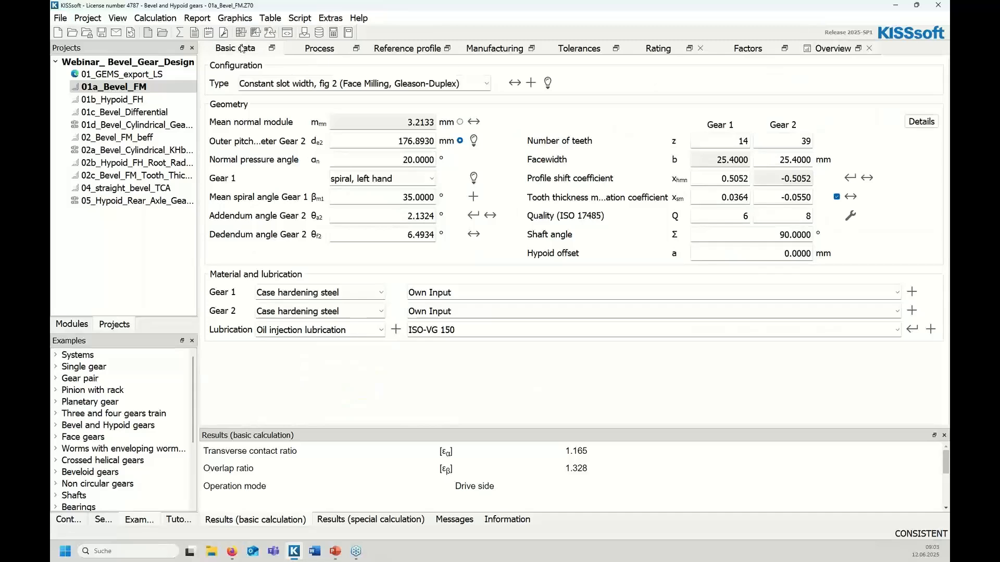
pyautogui.click(308, 86)
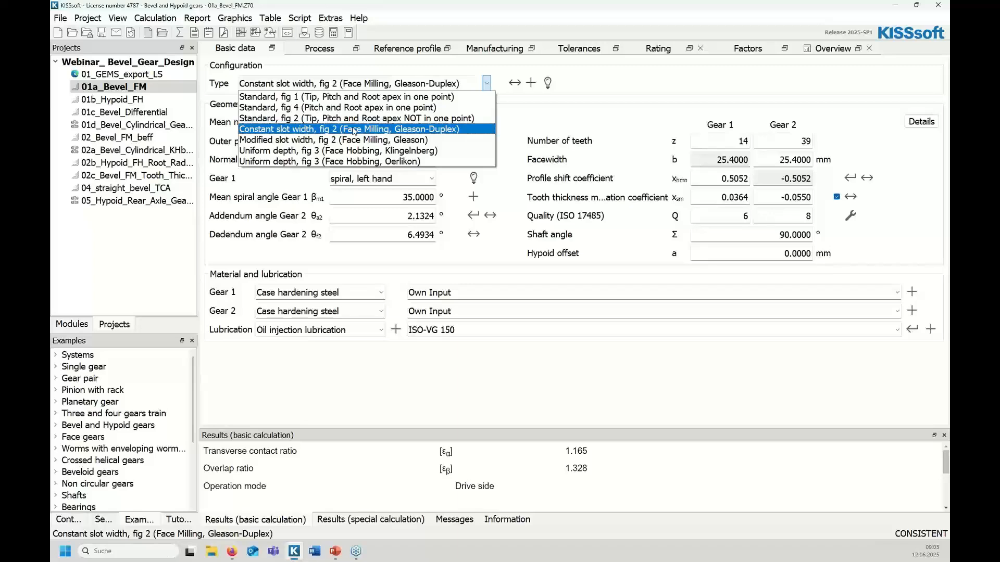
pyautogui.click(487, 83)
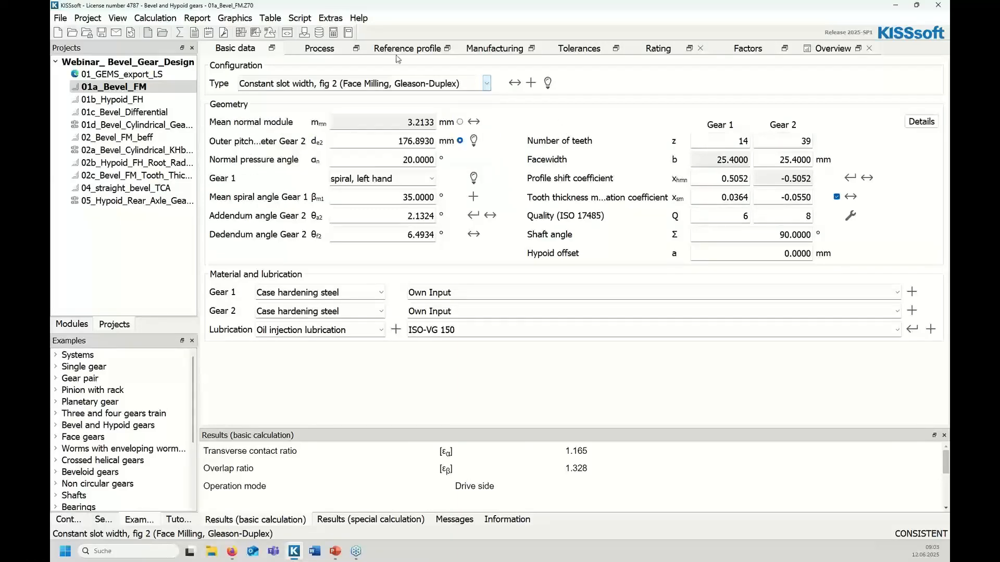
pyautogui.click(318, 49)
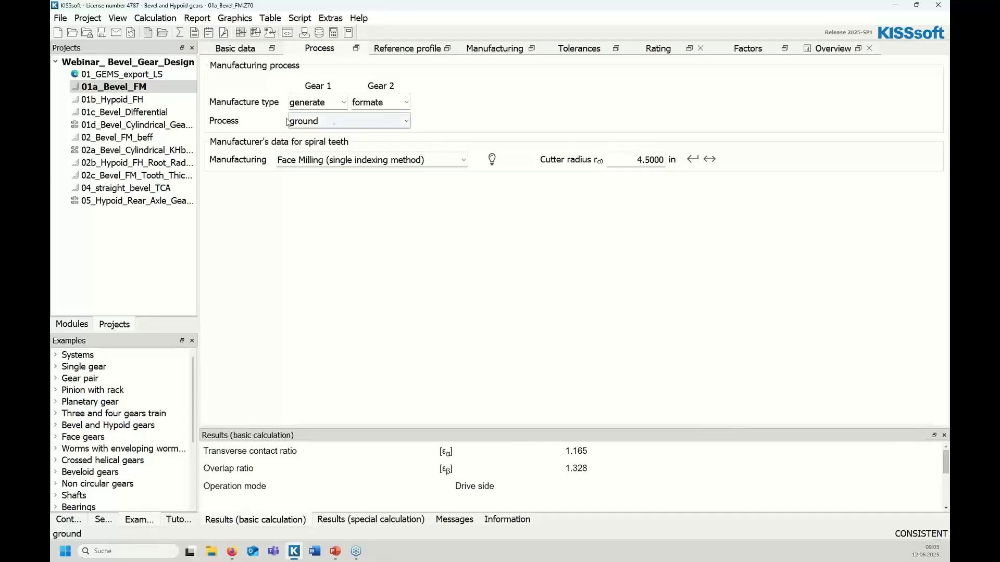
# Step: Load the 01b_Hypoid_FH calculation from the project and review its gear type options, keeping Uniform depth, fig 3 (Face Hobbing, Klingelnberg)
pyautogui.doubleClick(131, 103)
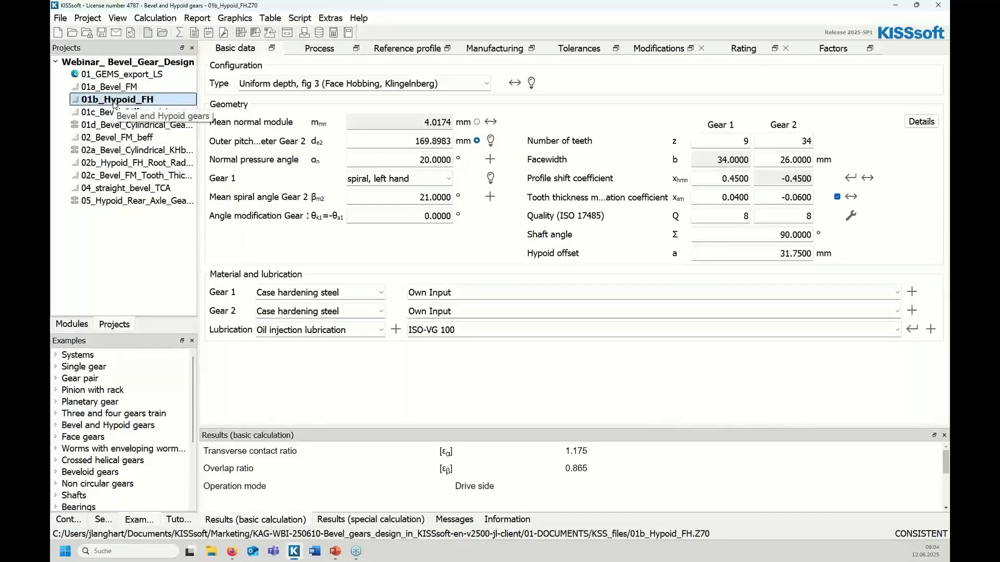
pyautogui.click(307, 87)
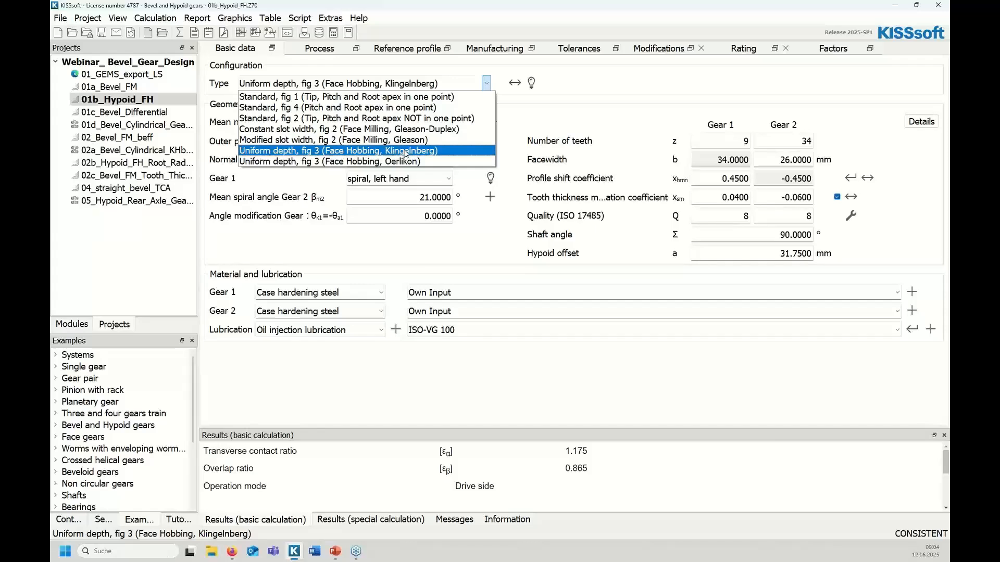
pyautogui.click(525, 156)
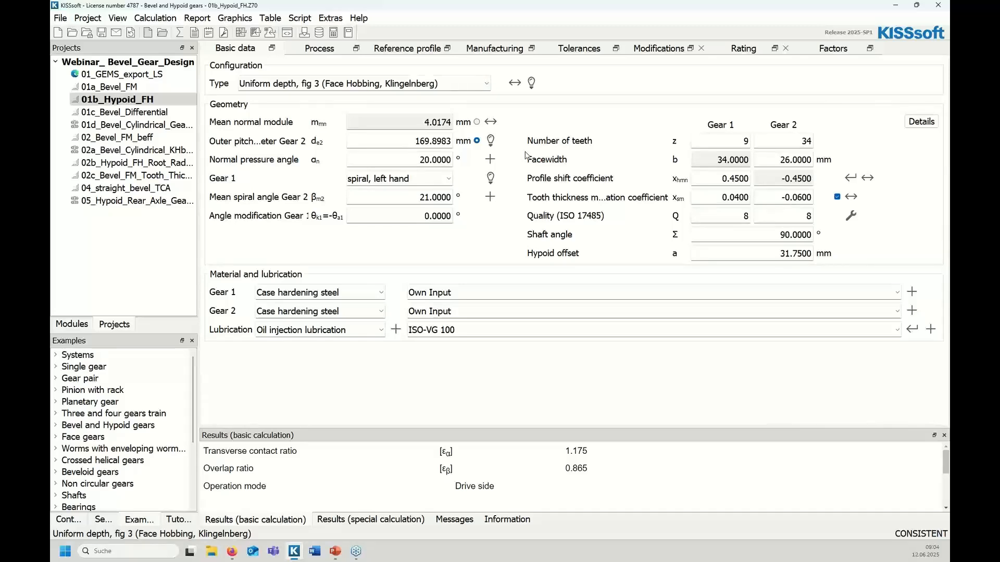
# Step: Switch the unit of the hypoid gear's cutter radius to millimetres in the manufacturing process data
pyautogui.click(320, 48)
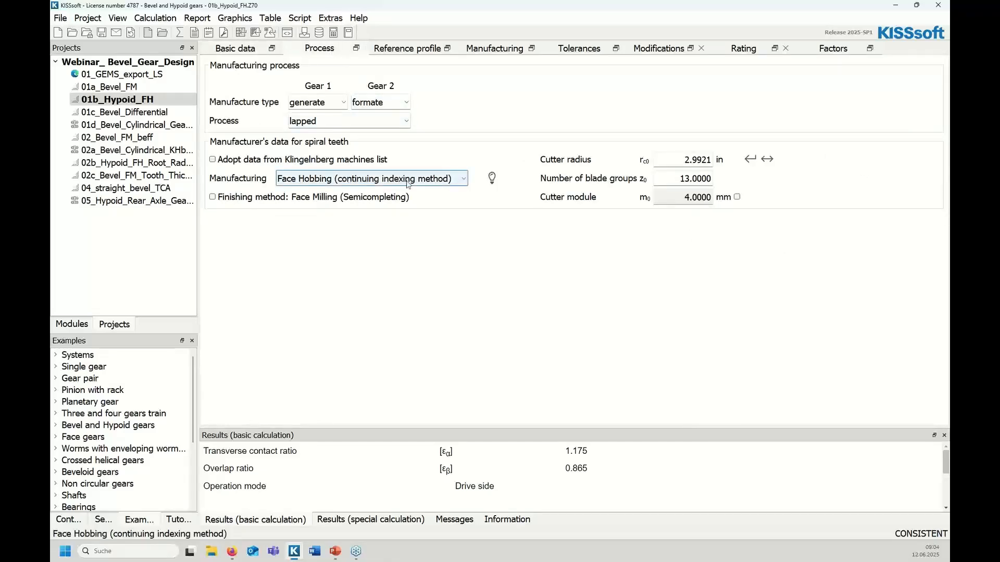
pyautogui.click(720, 162)
pyautogui.click(751, 206)
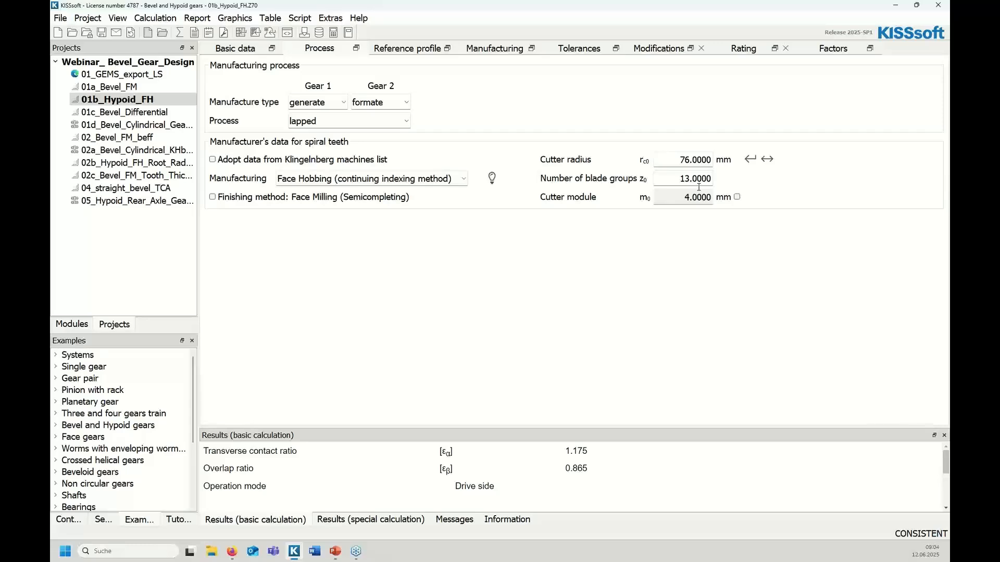
# Step: Open the graphics overview for the hypoid gear pair and examine the pinion offset in the assembly drawing
pyautogui.click(239, 19)
pyautogui.click(252, 33)
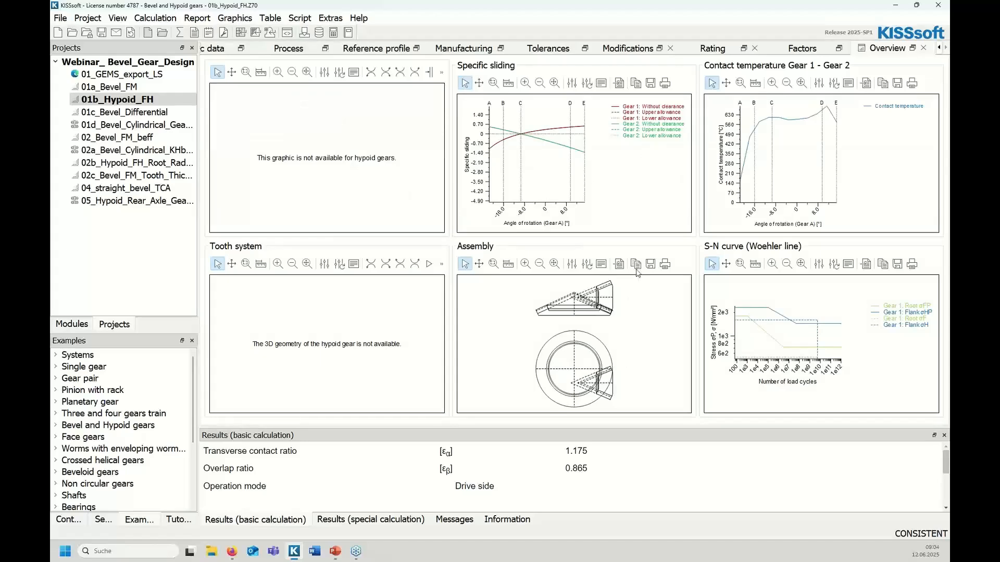
pyautogui.scroll(1, 615, 300)
pyautogui.scroll(2, 594, 292)
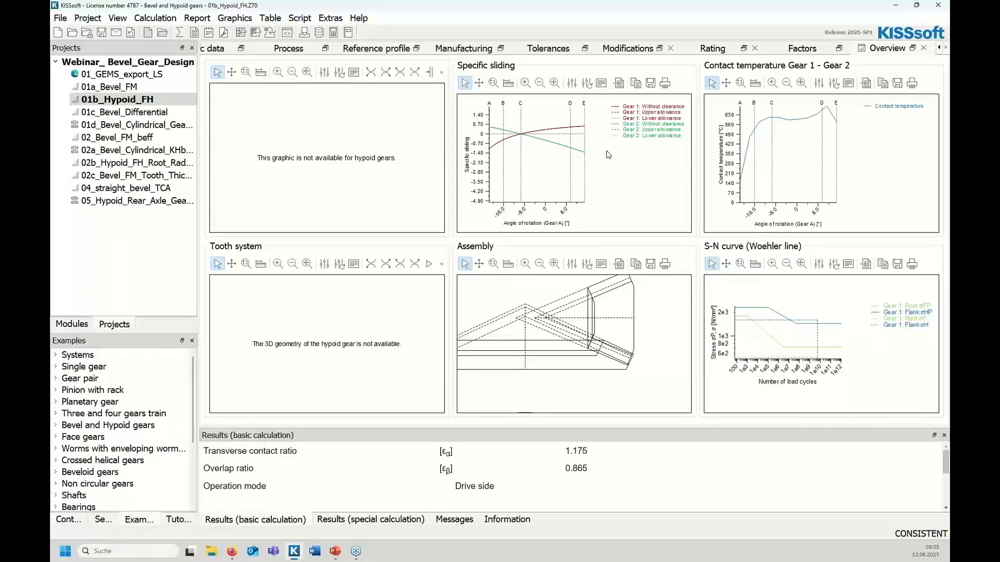
# Step: Load the 01c_Bevel_Differential calculation, keep type Standard, fig 2 (Tip, Pitch and Root apex NOT in one point), and review its manufacturing process
pyautogui.doubleClick(141, 114)
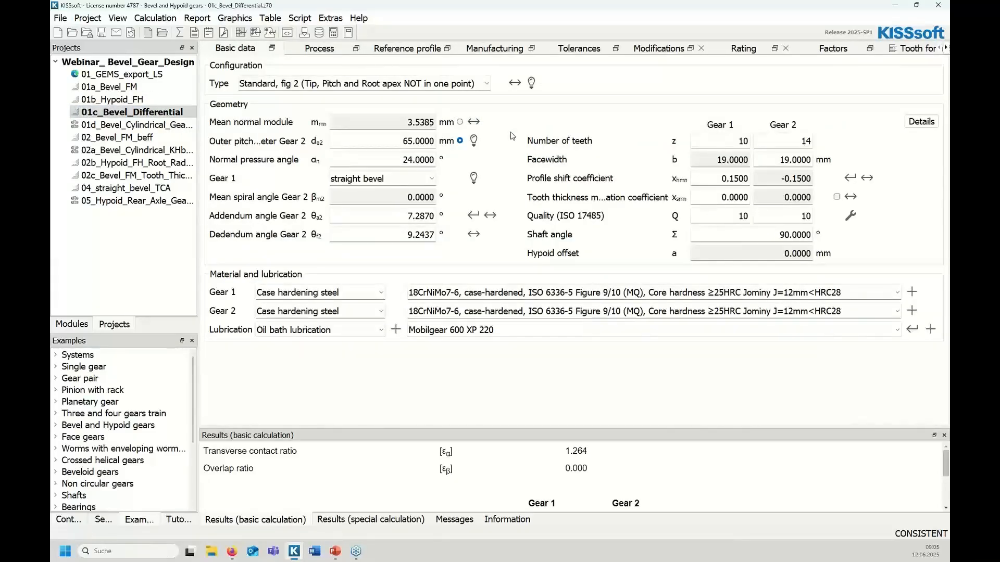
pyautogui.click(367, 88)
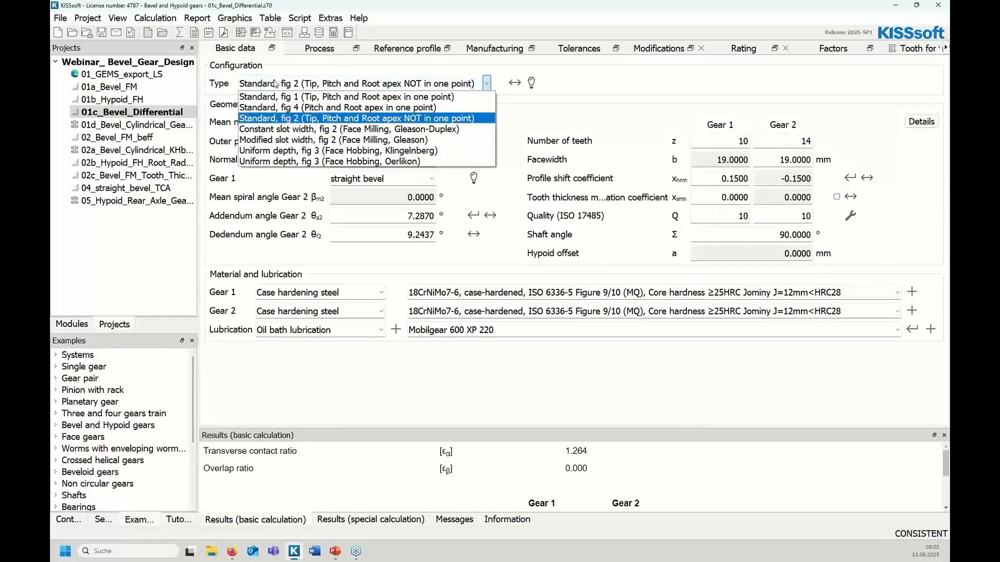
pyautogui.click(263, 120)
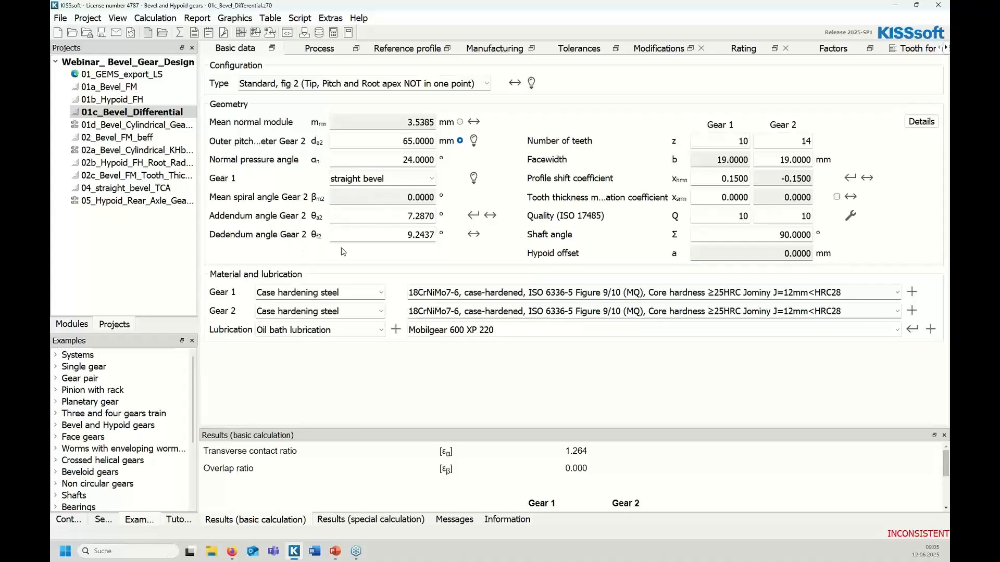
pyautogui.click(339, 48)
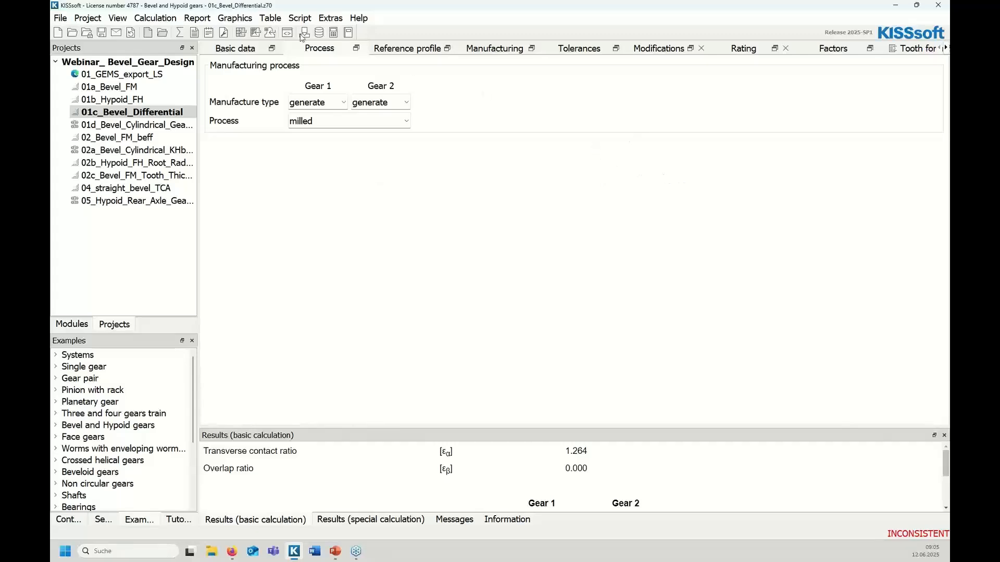
# Step: Open the graphics overview for the differential gears, run the calculation, and examine the tooth tip contours in the assembly drawing
pyautogui.click(236, 19)
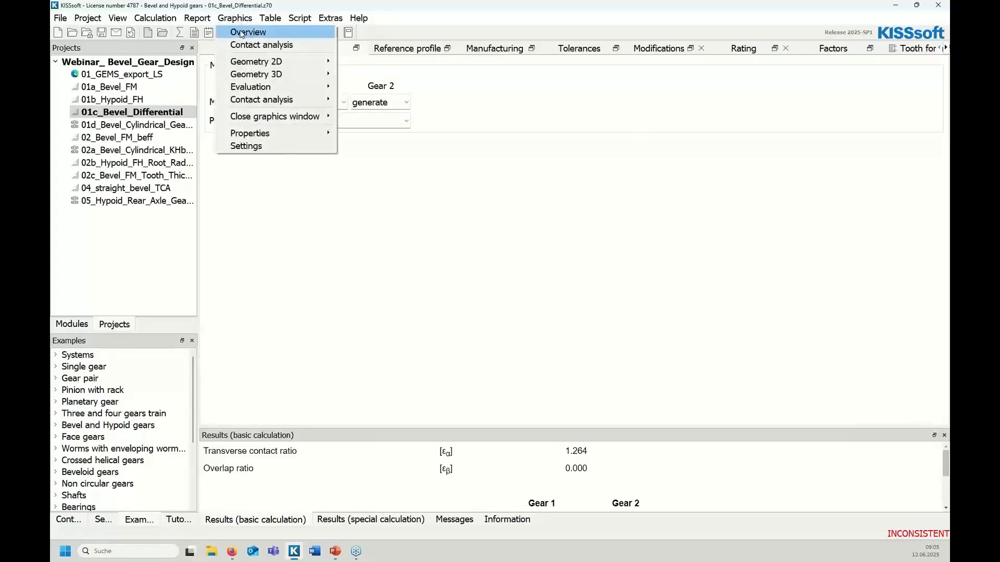
pyautogui.click(241, 33)
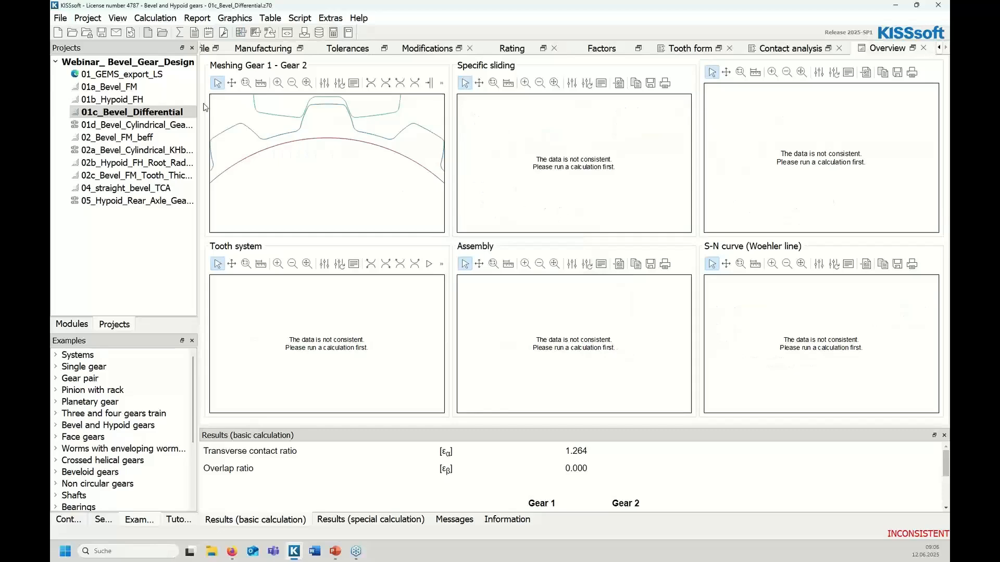
pyautogui.click(180, 32)
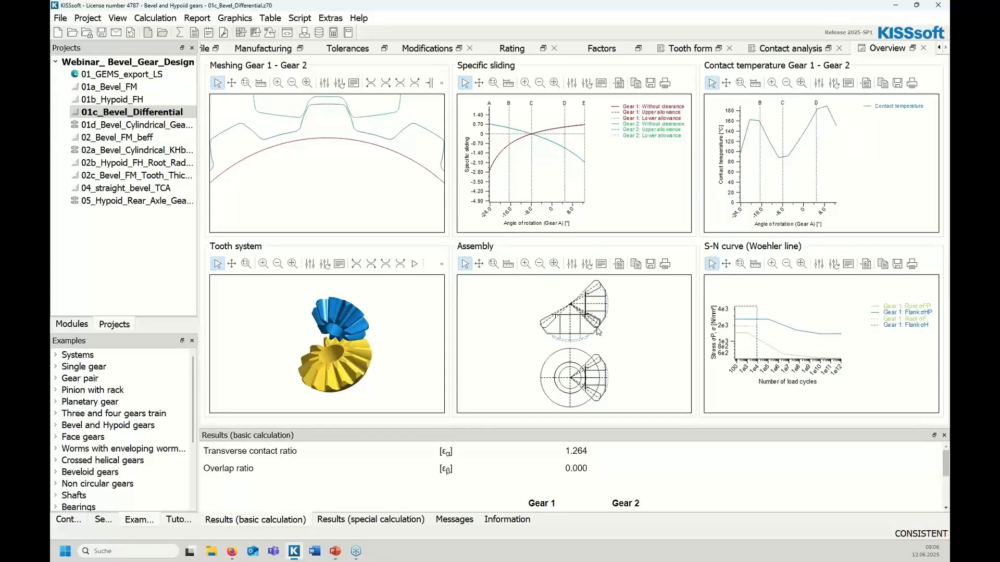
pyautogui.scroll(5, 603, 323)
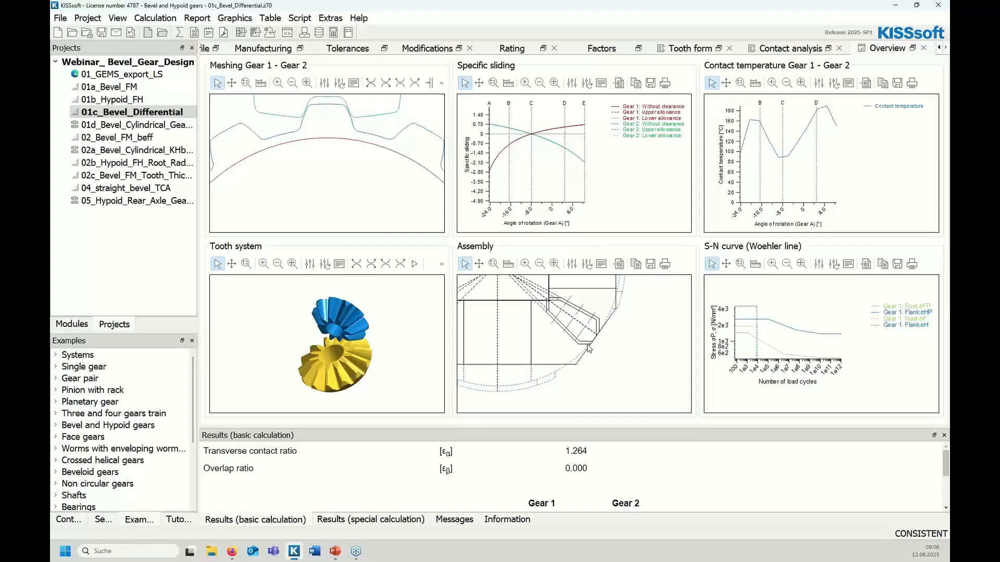
pyautogui.scroll(2, 589, 345)
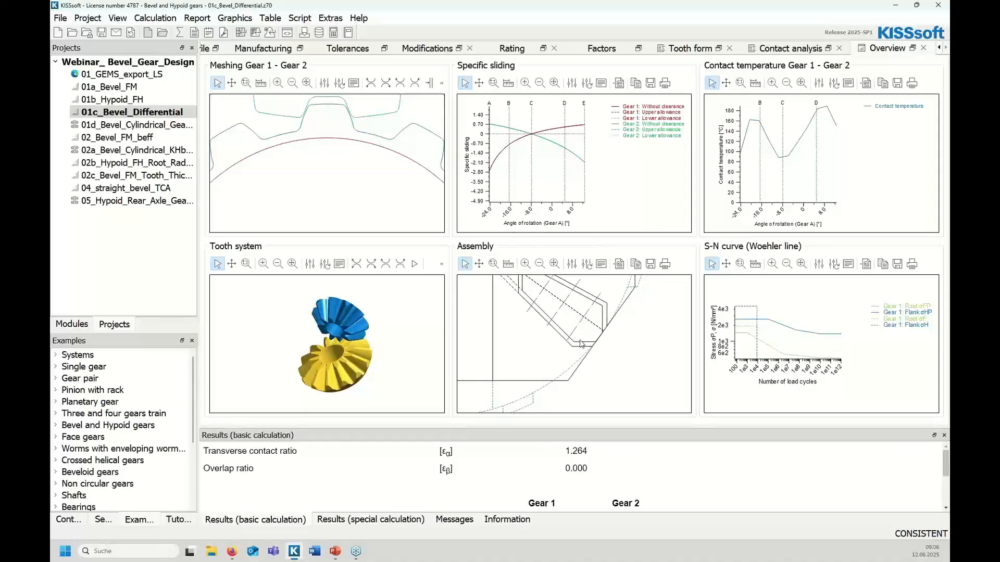
pyautogui.scroll(-2, 614, 326)
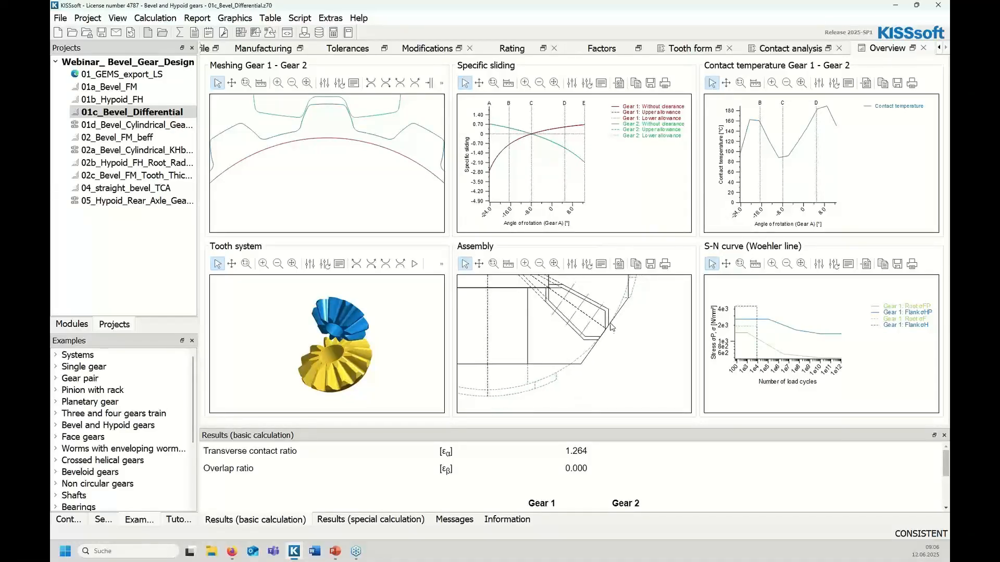
# Step: Display the information graphic for the tip alteration length in the modifications and arrange it below the tip and root alteration values
pyautogui.click(424, 48)
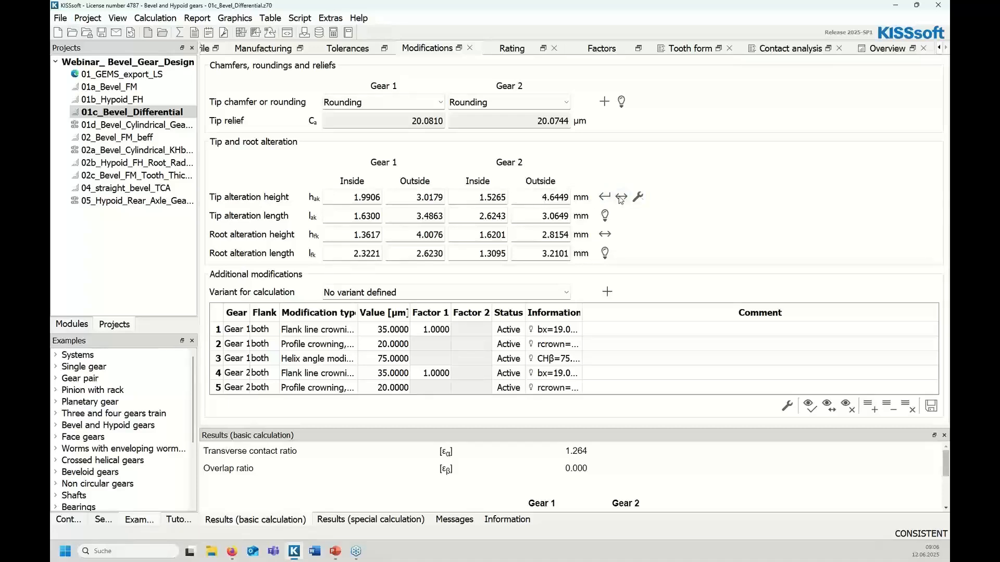
pyautogui.click(606, 216)
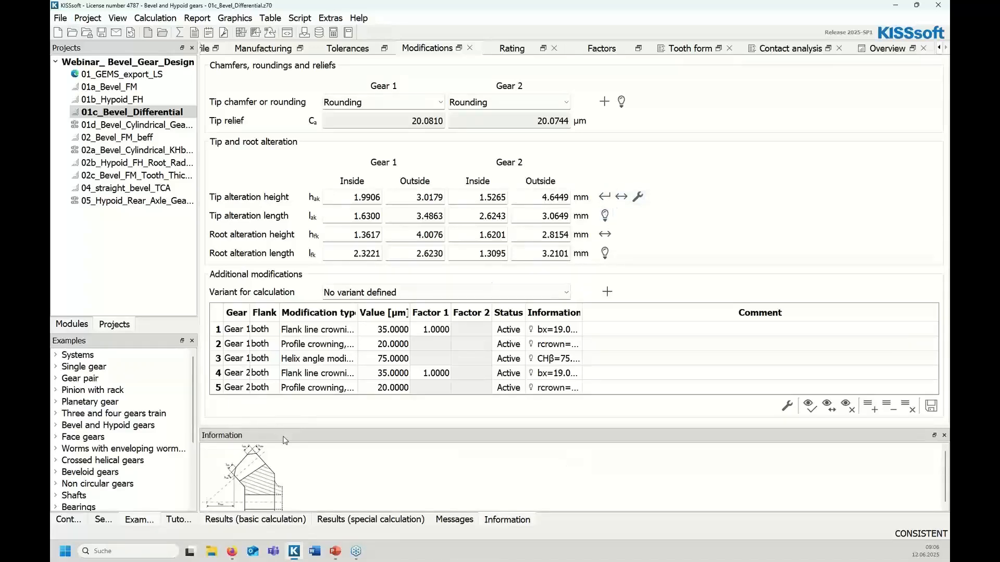
pyautogui.moveTo(289, 440); pyautogui.dragTo(321, 142)
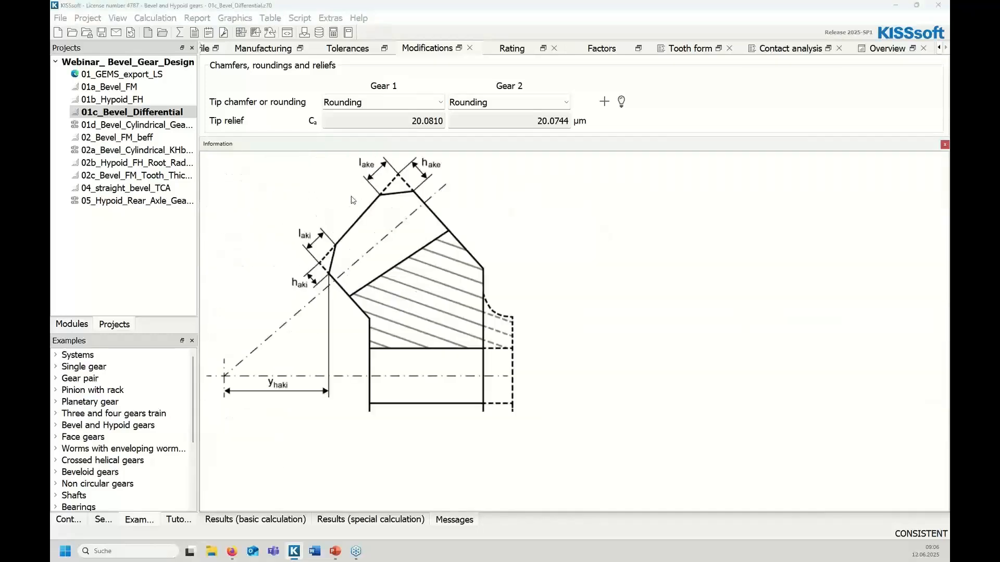
pyautogui.moveTo(434, 149); pyautogui.dragTo(445, 298)
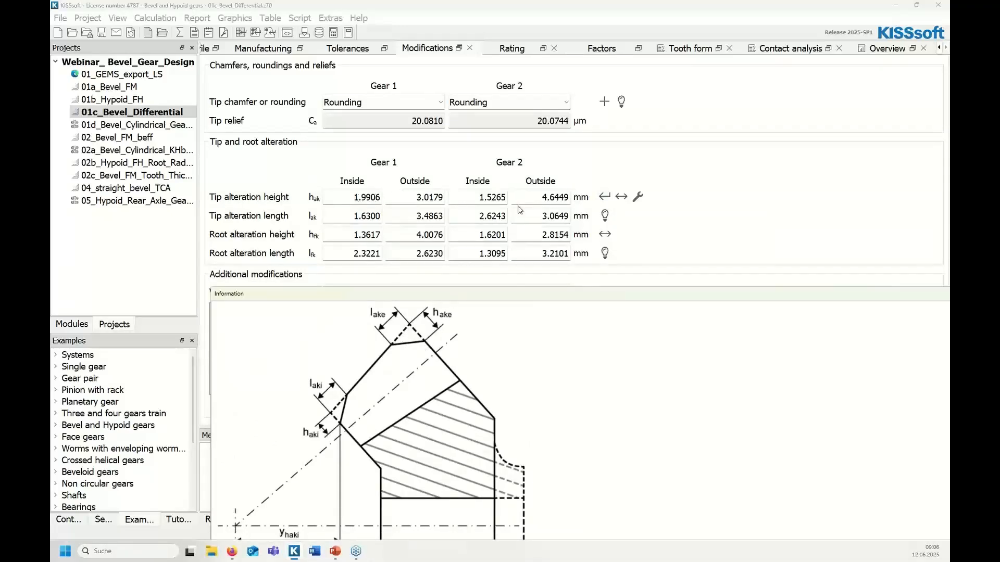
# Step: Enable Size tip and root alteration for the differential gears, recalculate, and recheck the differential gear settings
pyautogui.click(637, 197)
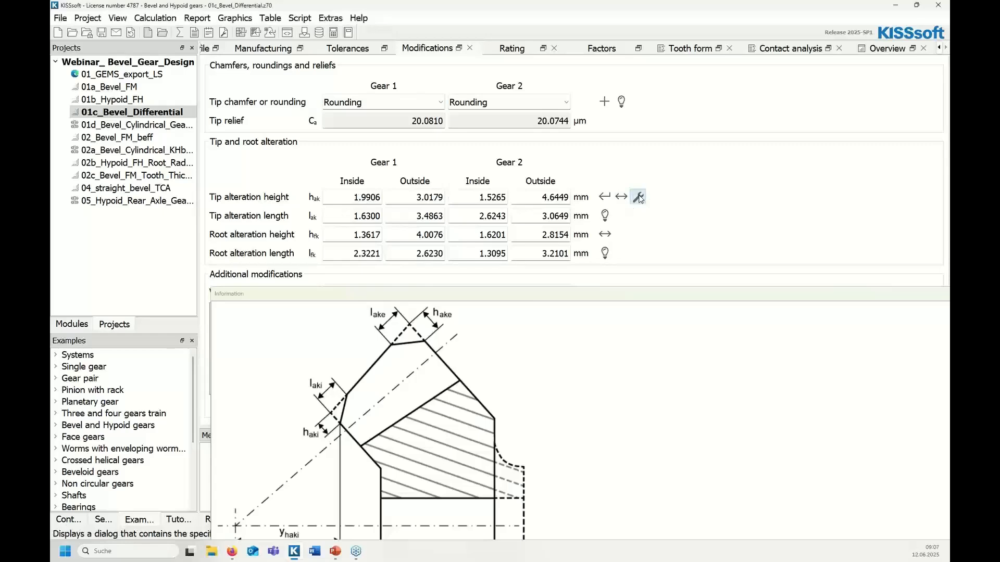
pyautogui.click(461, 276)
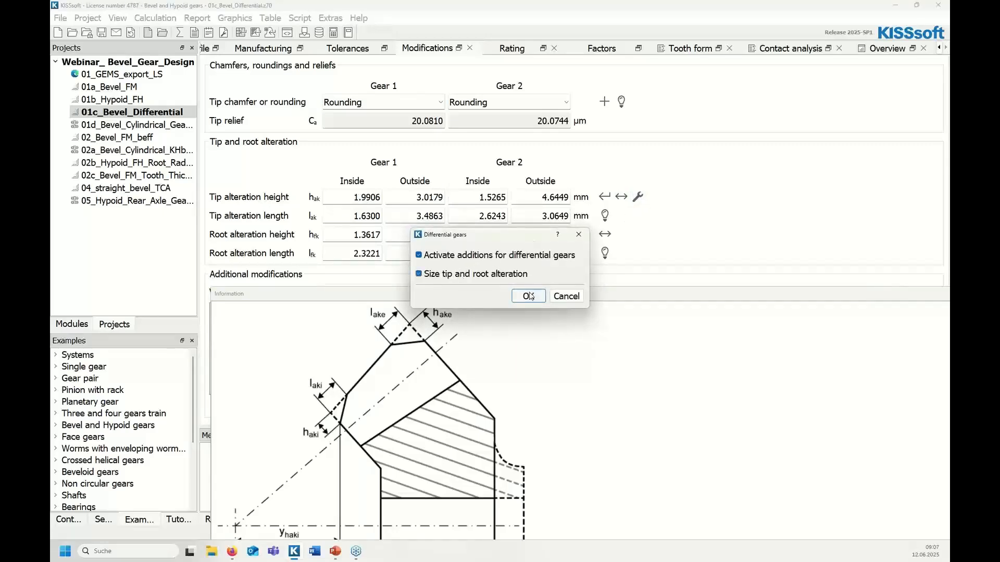
pyautogui.click(527, 297)
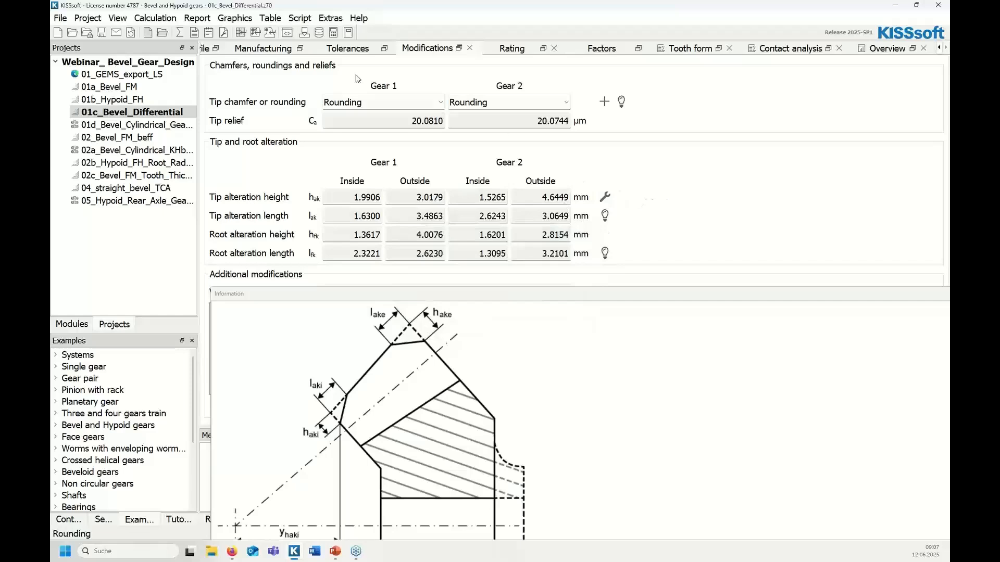
pyautogui.click(180, 33)
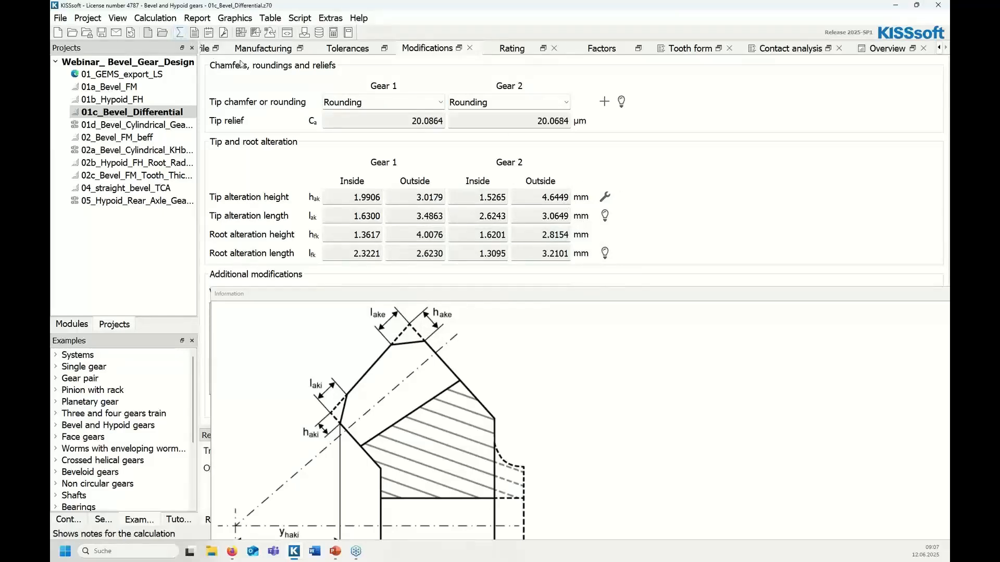
pyautogui.click(605, 197)
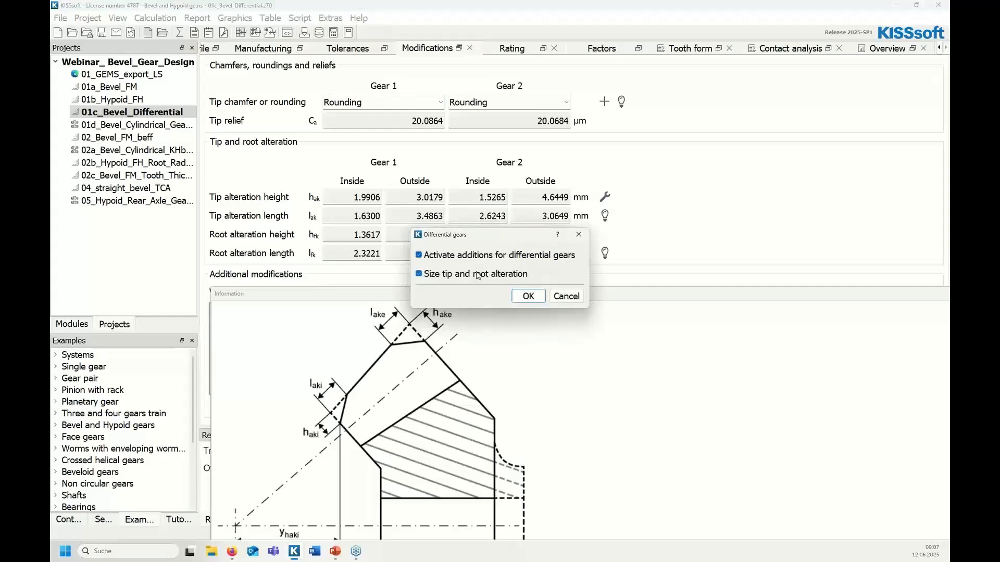
pyautogui.click(528, 296)
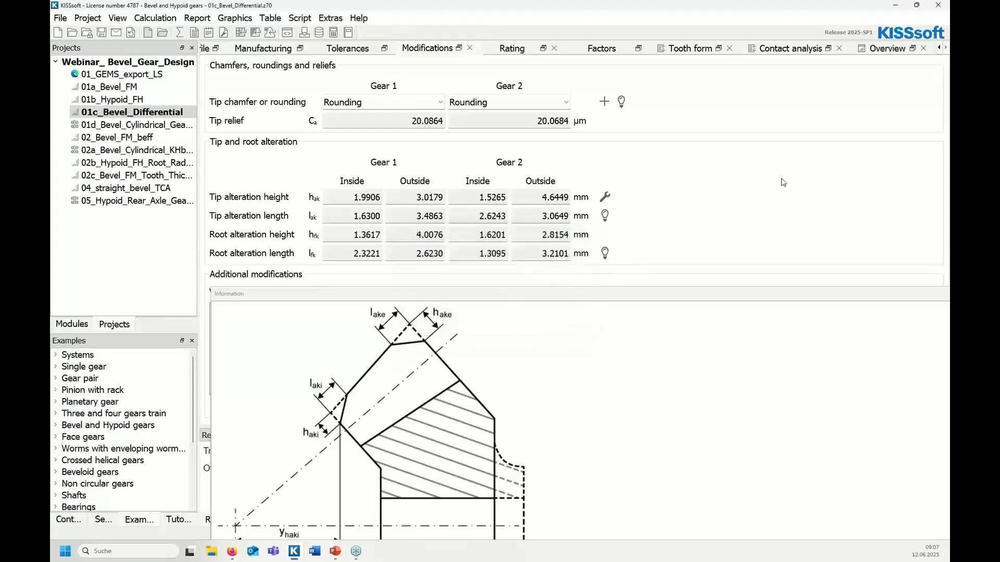
# Step: Run the contact analysis for the differential gears at medium resolution and display the contact analysis graphics
pyautogui.click(784, 49)
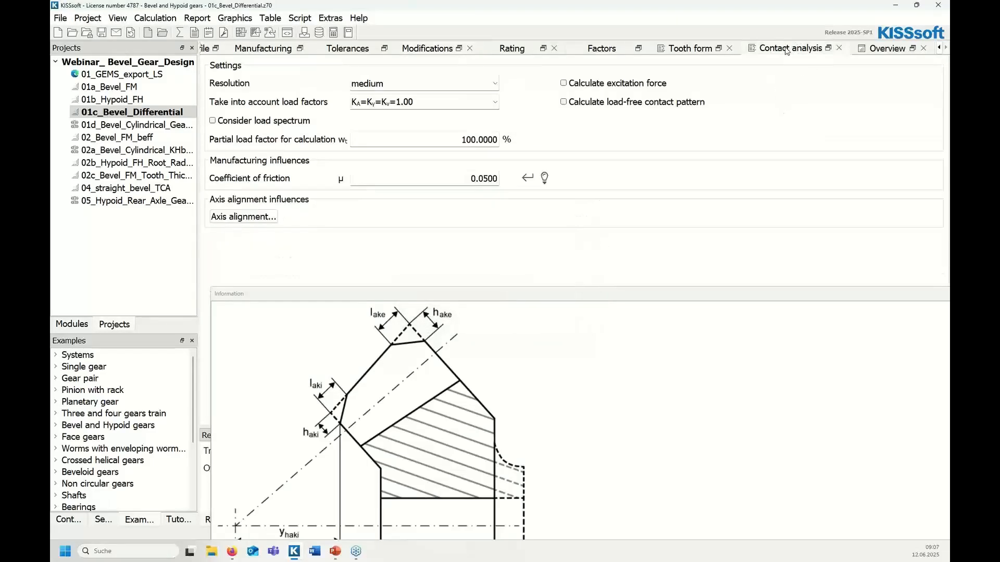
pyautogui.click(180, 33)
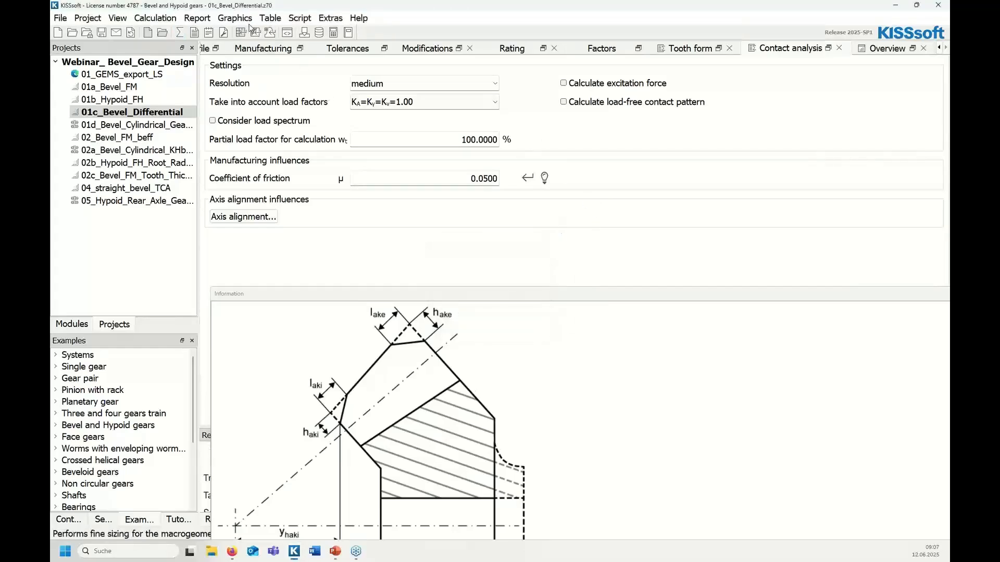
pyautogui.click(235, 18)
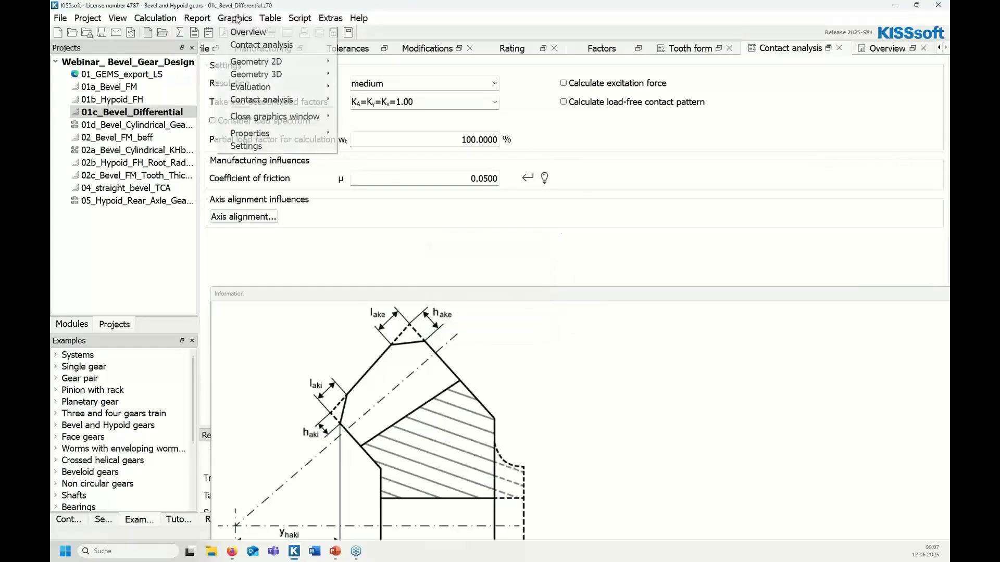
pyautogui.click(249, 47)
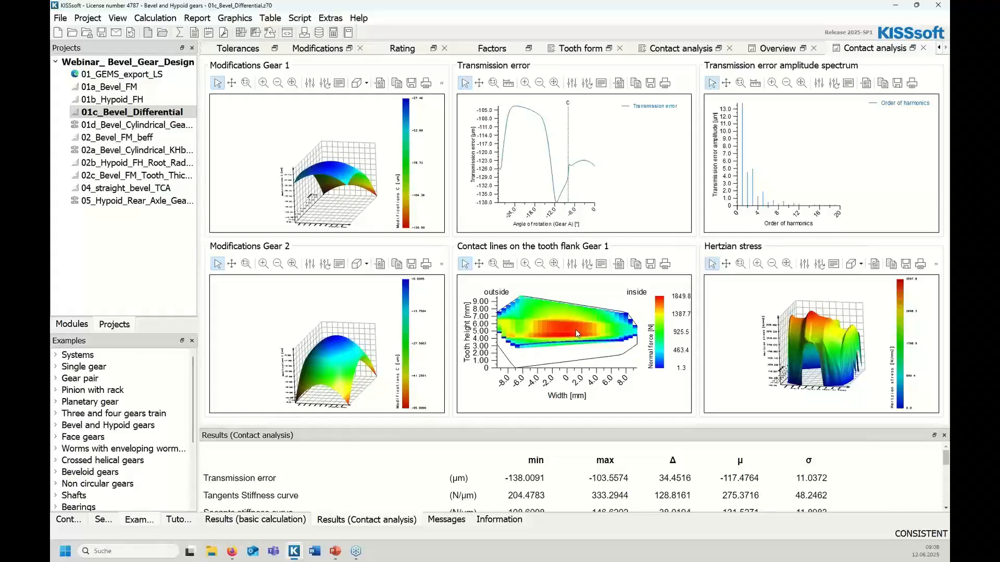
# Step: Load the 01d_Bevel_Cylindrical_Gearbox_Load_Spectra model, discarding the differential changes, and examine the bevel gear stage in the 3D view
pyautogui.doubleClick(125, 129)
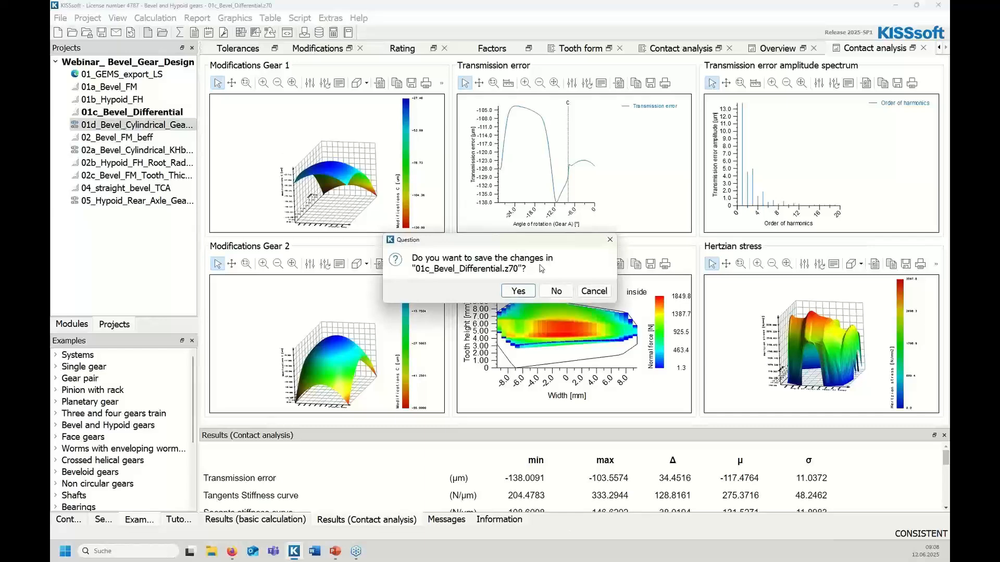
pyautogui.click(556, 291)
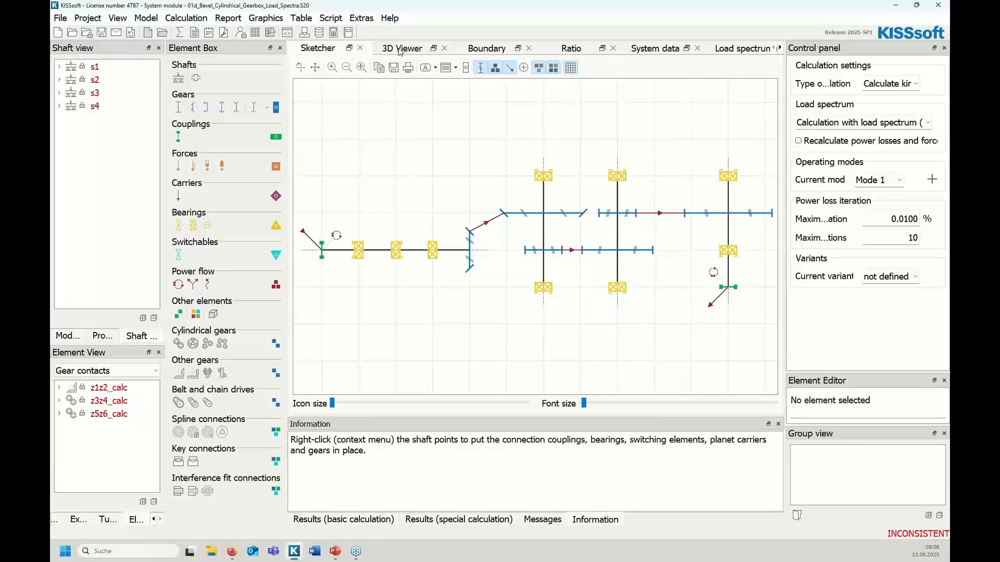
pyautogui.moveTo(618, 276); pyautogui.dragTo(640, 259)
pyautogui.scroll(5, 639, 255)
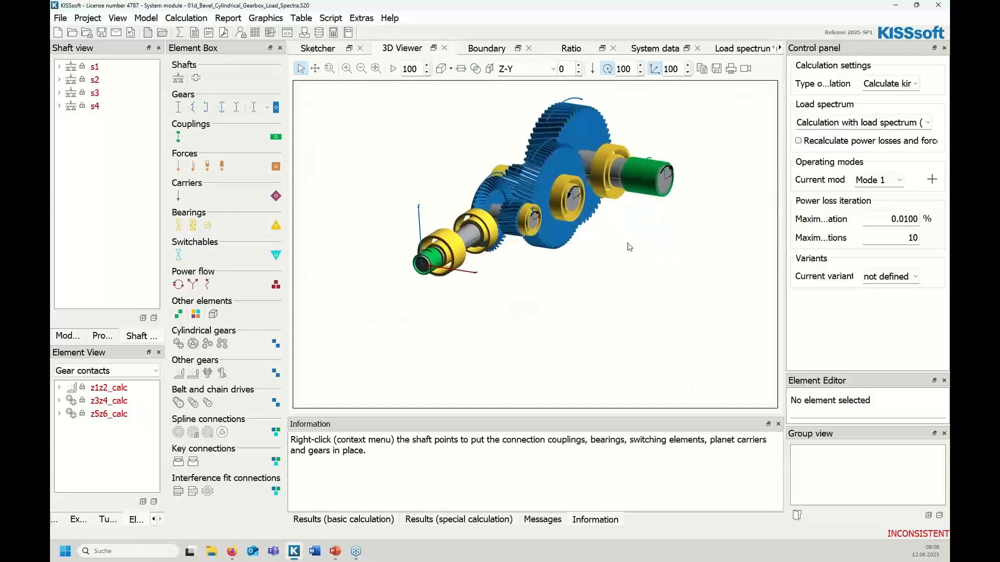
pyautogui.scroll(4, 491, 204)
pyautogui.moveTo(491, 204); pyautogui.dragTo(474, 197)
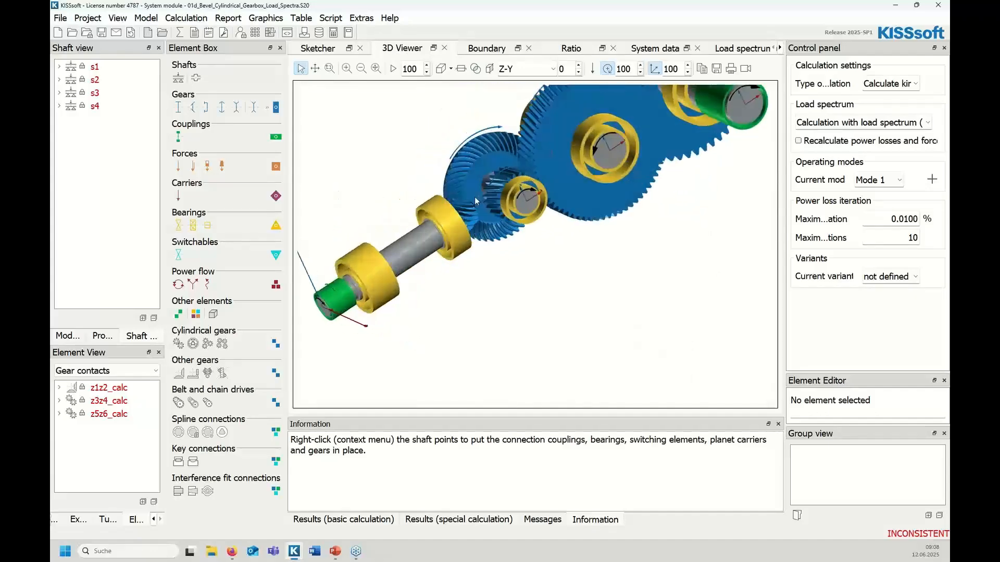
# Step: Display the gearbox's load spectrum and run the system calculation with it
pyautogui.click(746, 49)
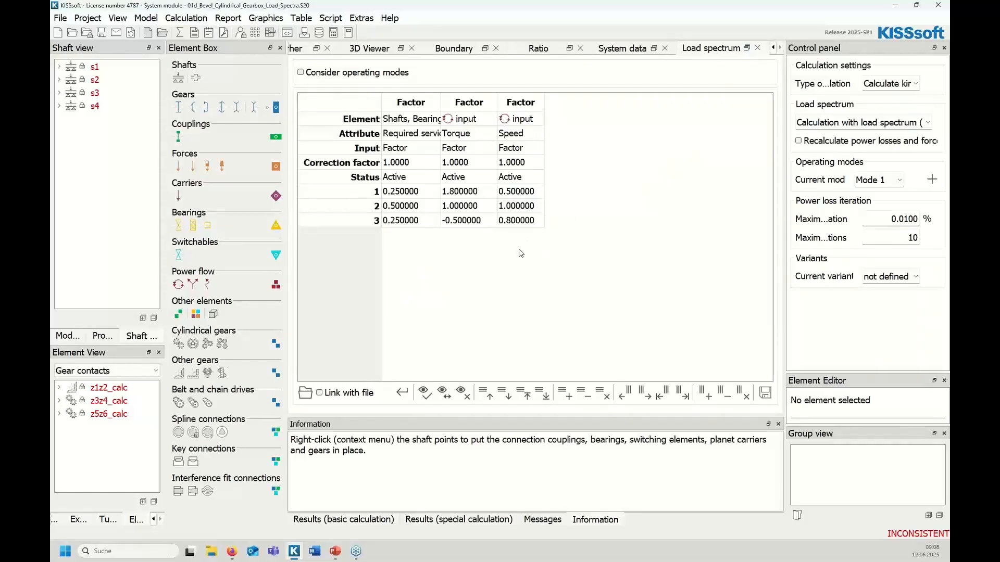
pyautogui.click(176, 32)
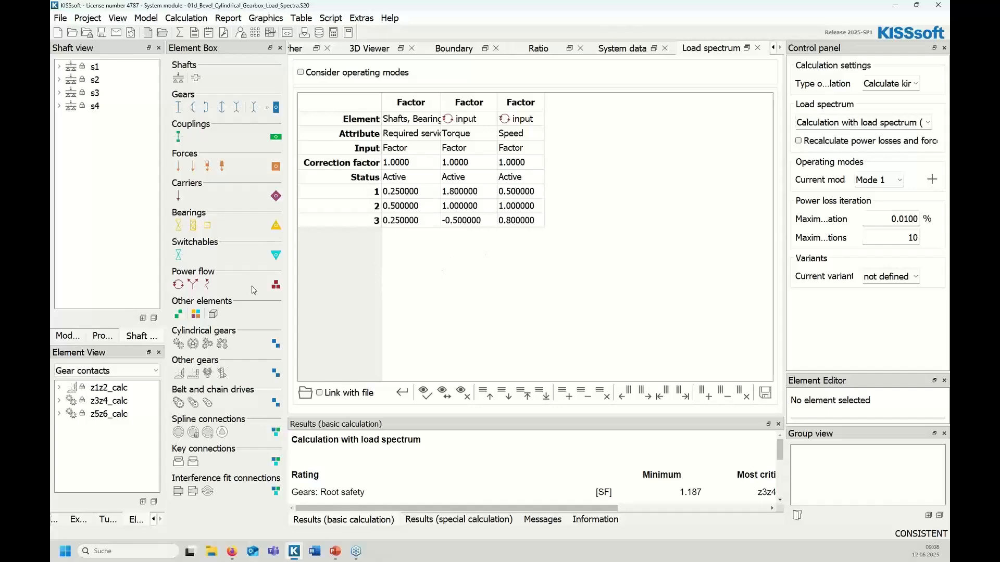
# Step: Open z1z2_calc, review its rating, and set the face load factor method to Calculation according to ISO 6336, Annex E and displacements using shafts
pyautogui.doubleClick(78, 388)
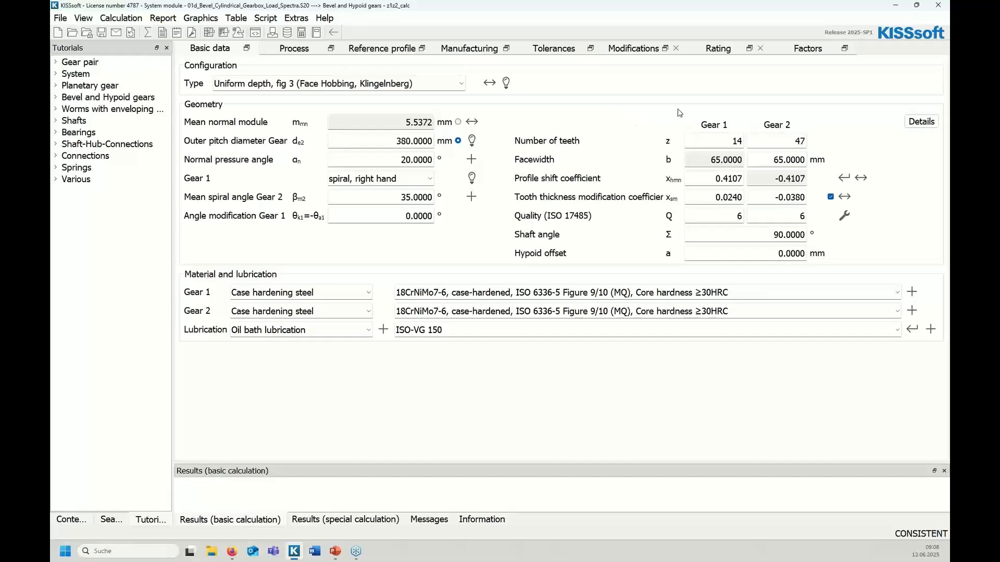
pyautogui.click(730, 49)
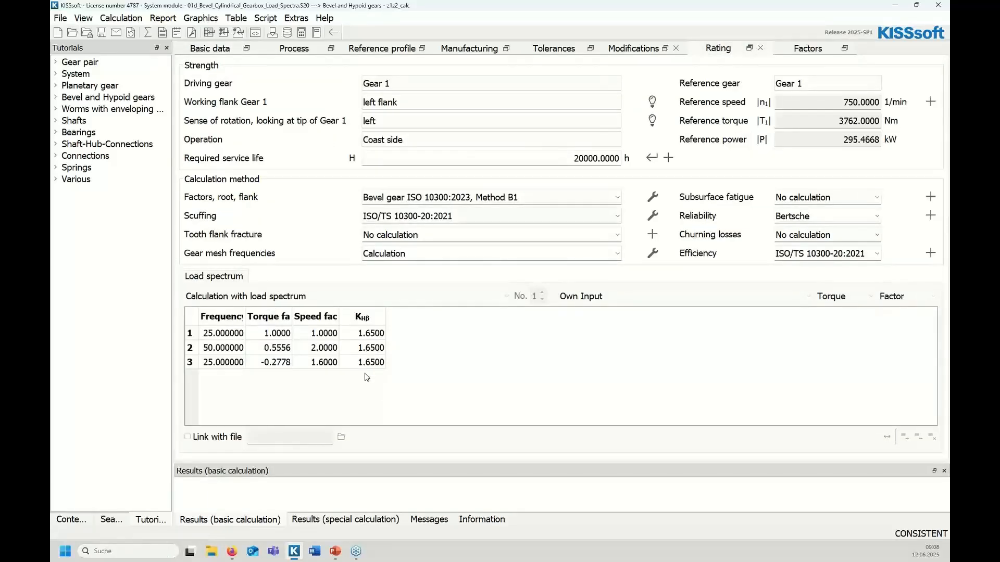
pyautogui.click(814, 50)
pyautogui.click(579, 218)
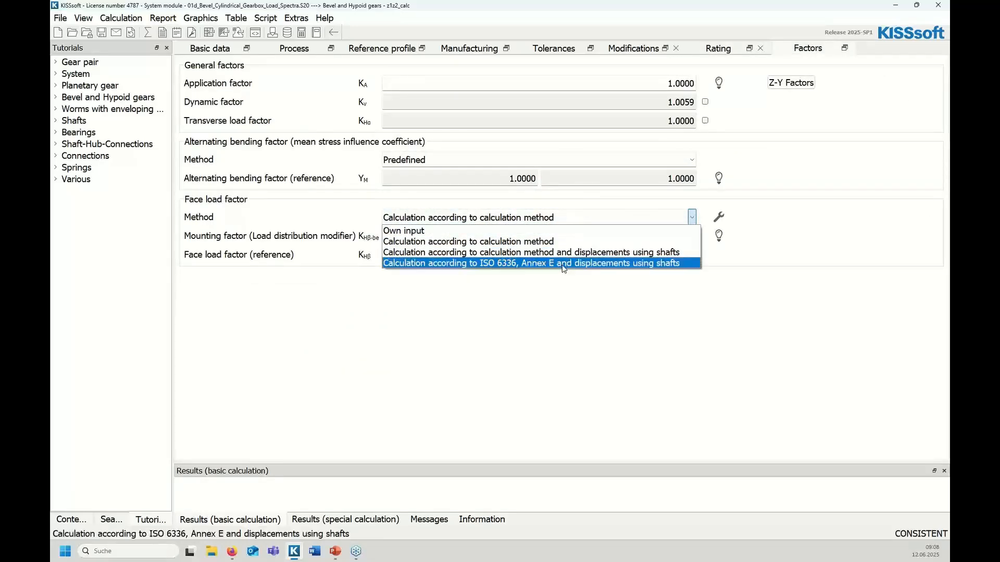
pyautogui.click(596, 265)
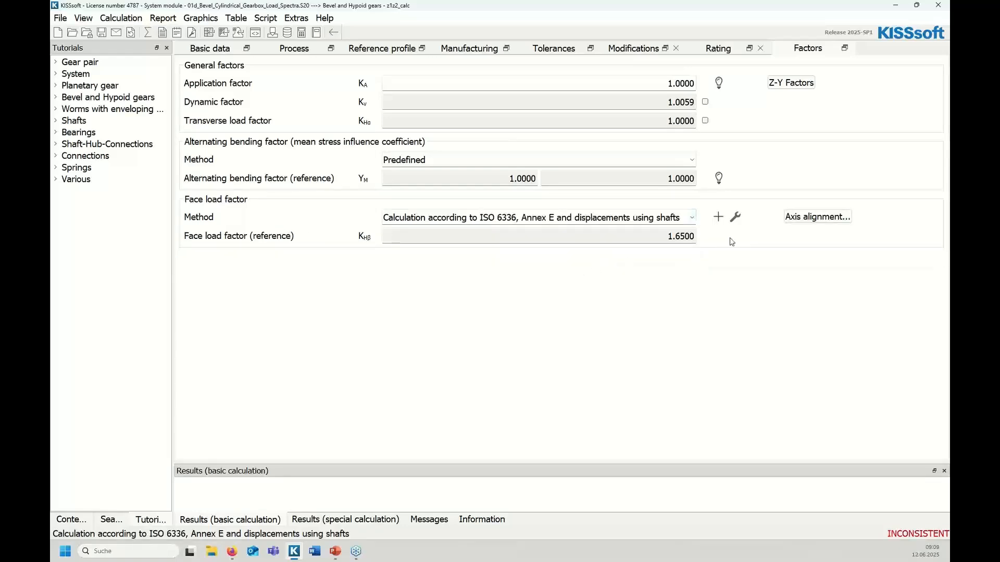
# Step: Keep the axis alignment as defined in the shaft calculation, recalculate the bevel gear pair, and acknowledge the shaft deformation notes
pyautogui.click(814, 220)
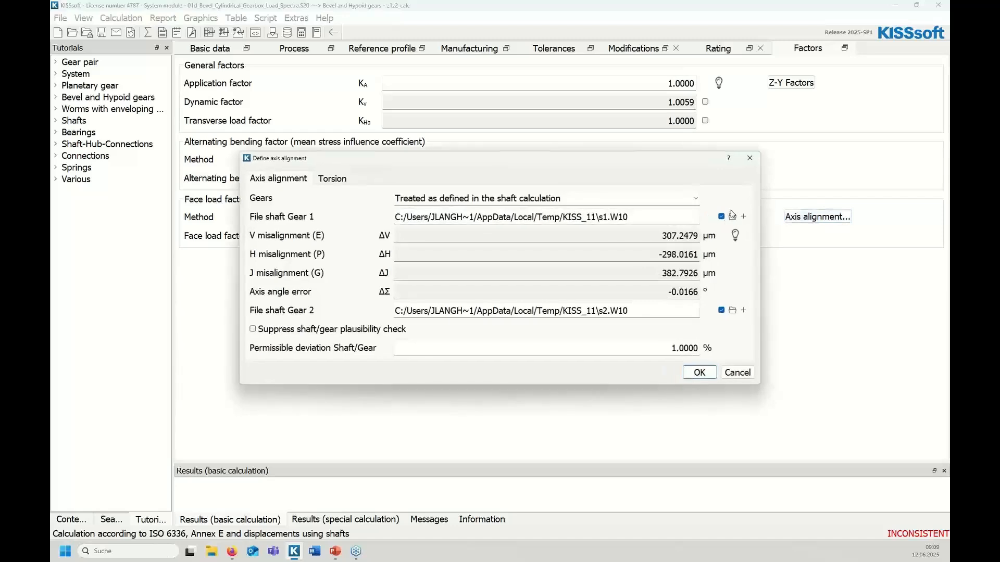
pyautogui.click(706, 370)
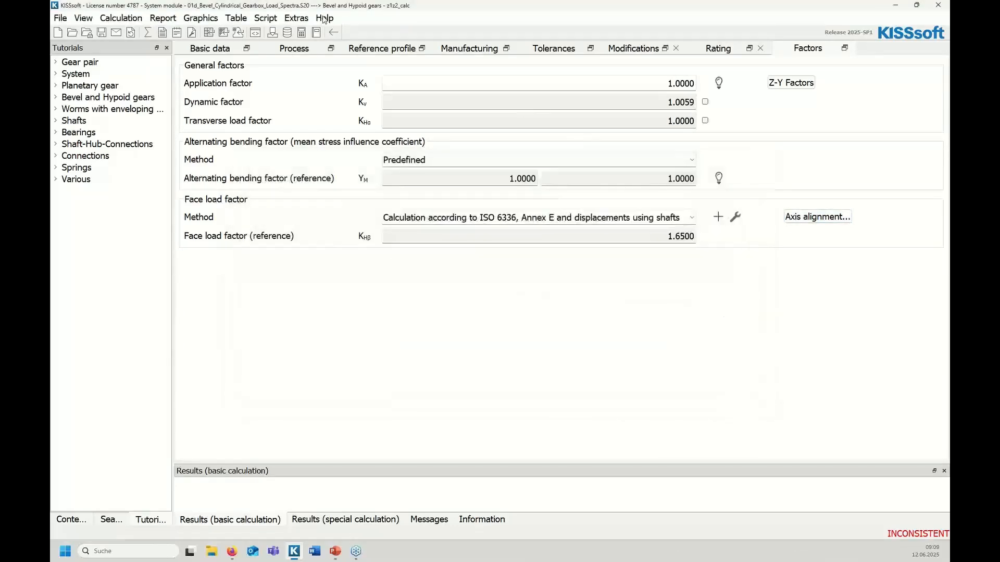
pyautogui.click(147, 33)
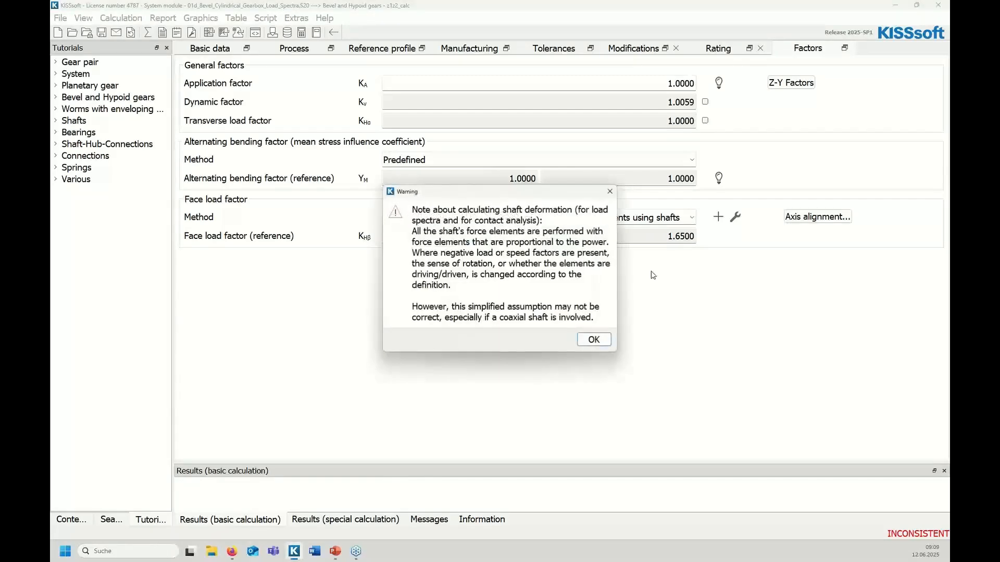
pyautogui.press('Return')
pyautogui.press('Return')
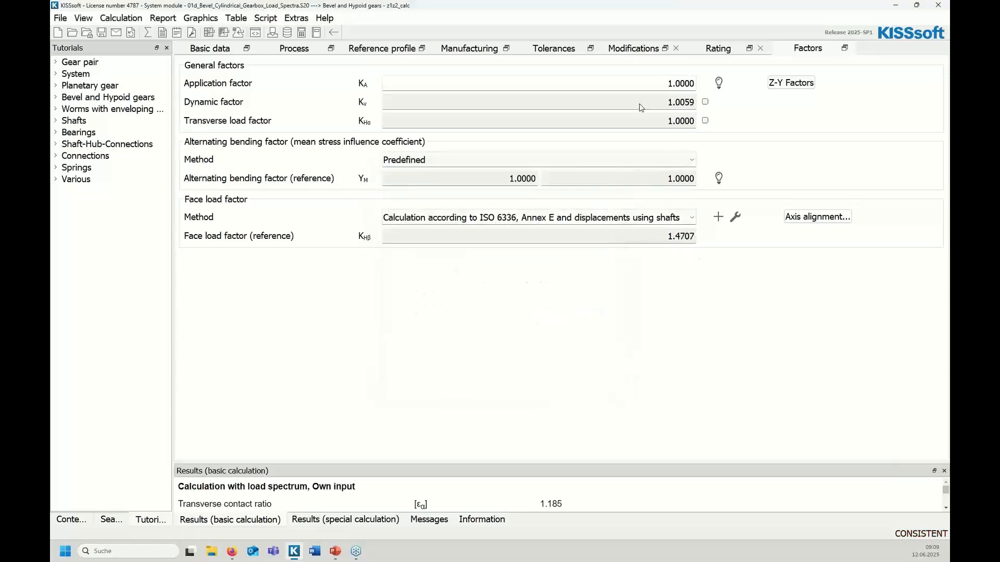
# Step: Examine the misalignments of each load spectrum bin in the bevel gear rating and look up the GEMS export option
pyautogui.click(717, 52)
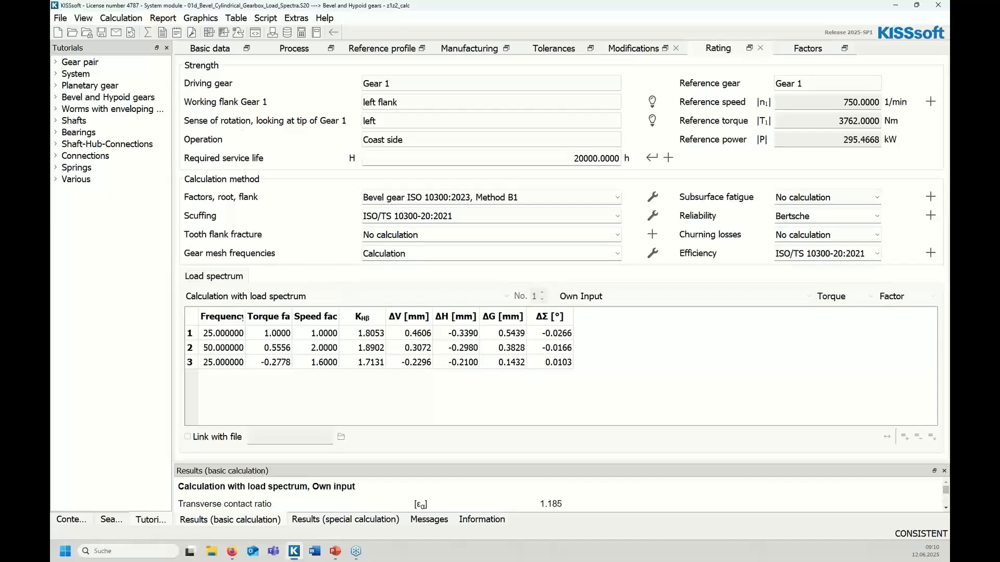
pyautogui.click(61, 18)
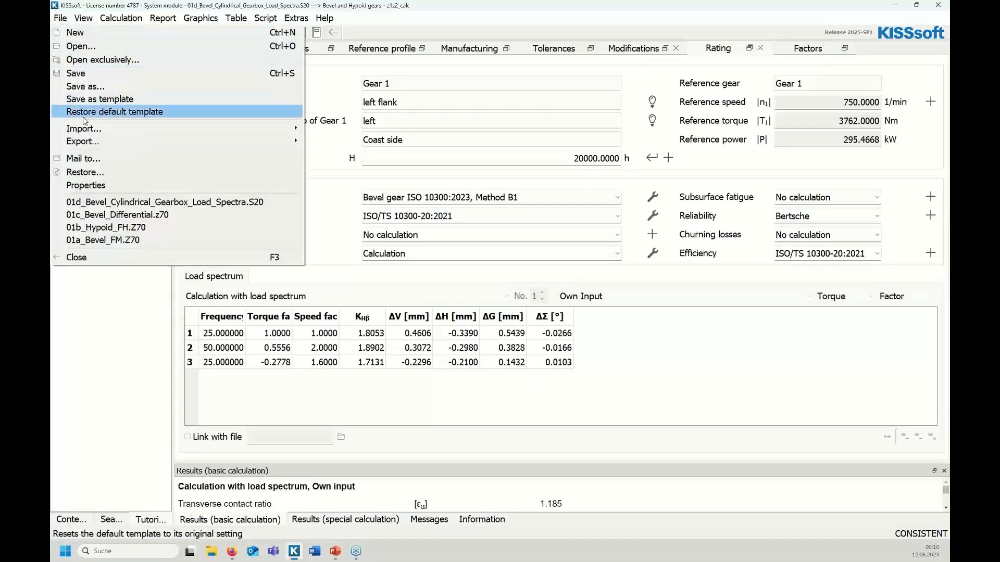
pyautogui.moveTo(142, 142)
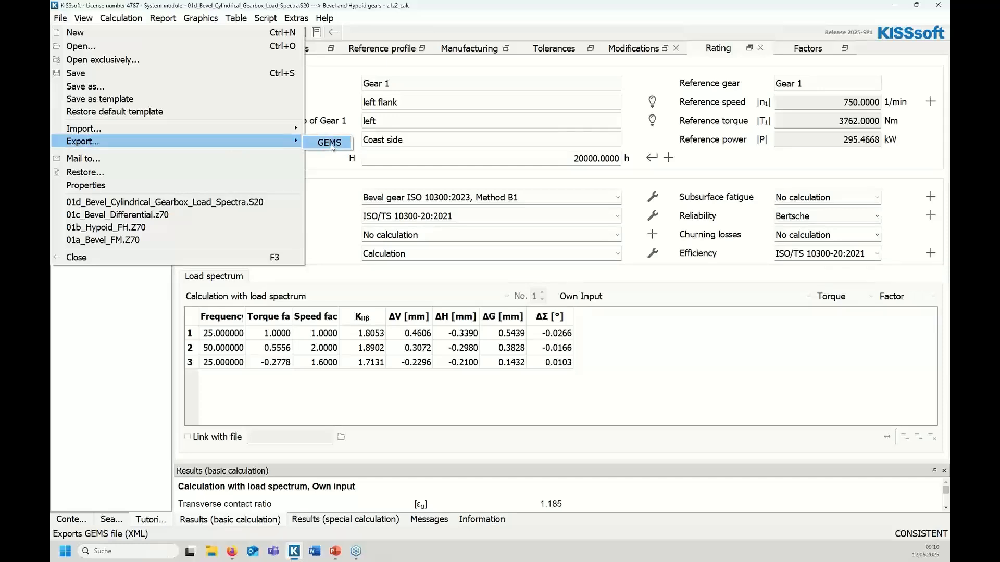
pyautogui.click(323, 157)
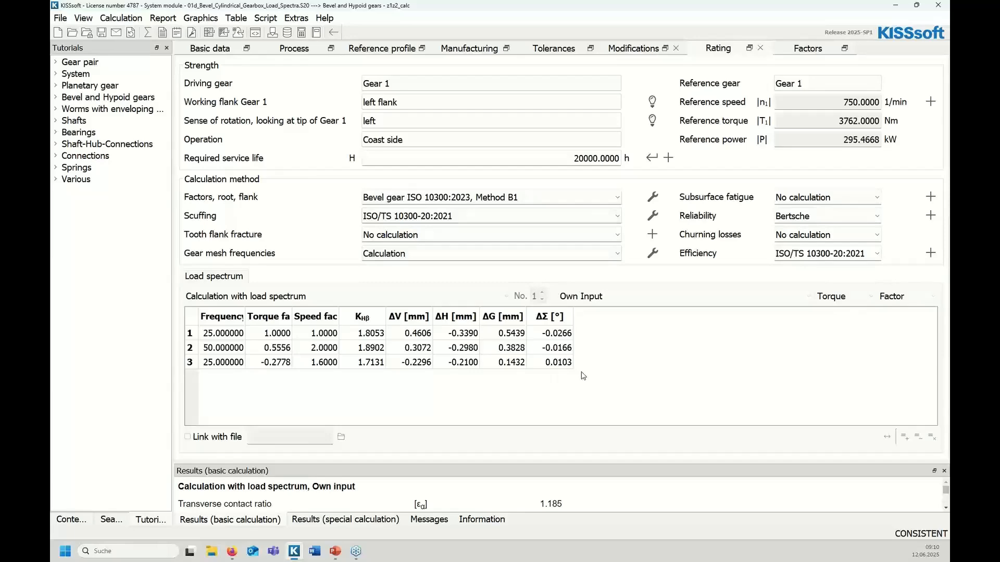
# Step: Return to the gearbox system and open the 01_GEMS_export_LS file from the project in the browser
pyautogui.click(333, 33)
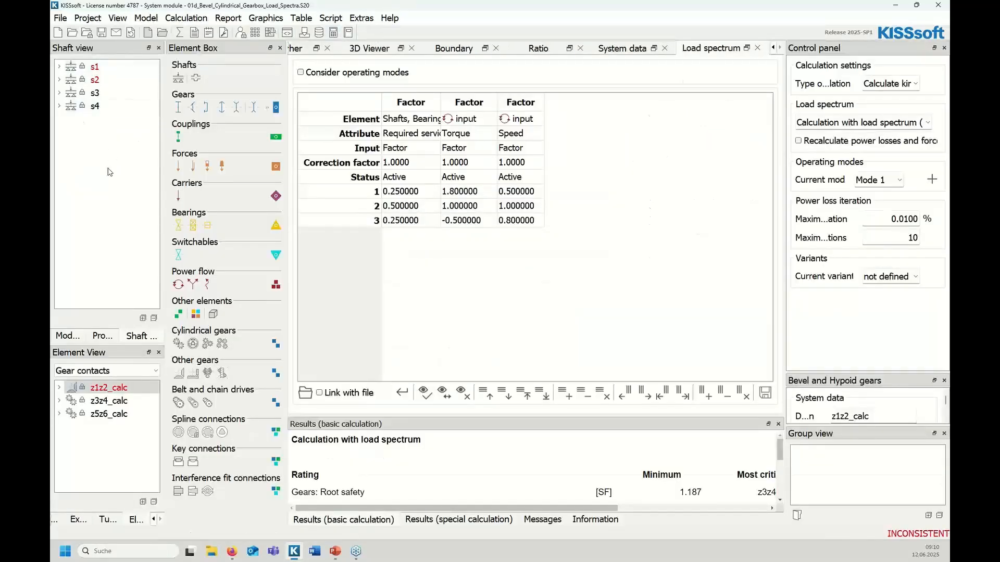
pyautogui.click(104, 337)
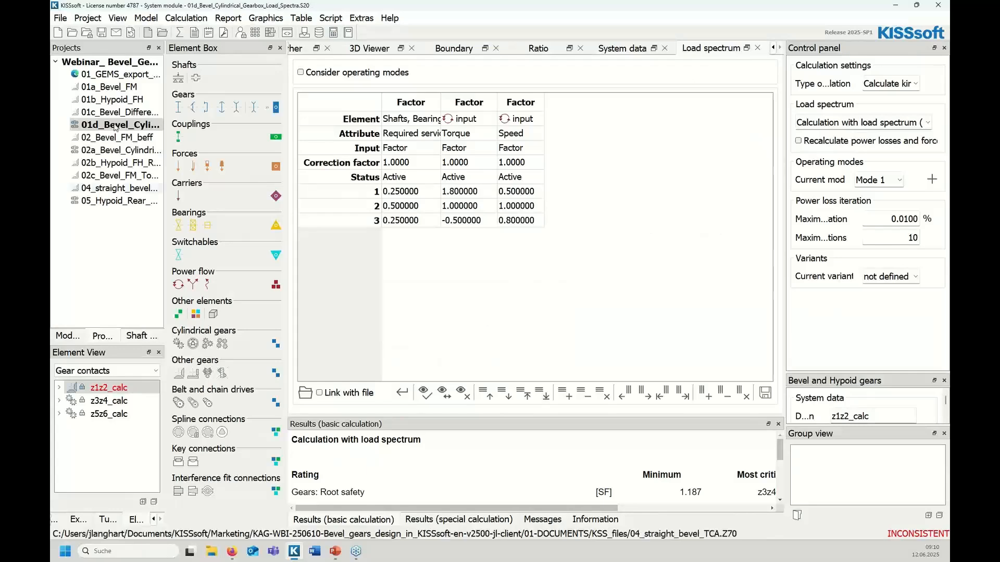
pyautogui.doubleClick(107, 74)
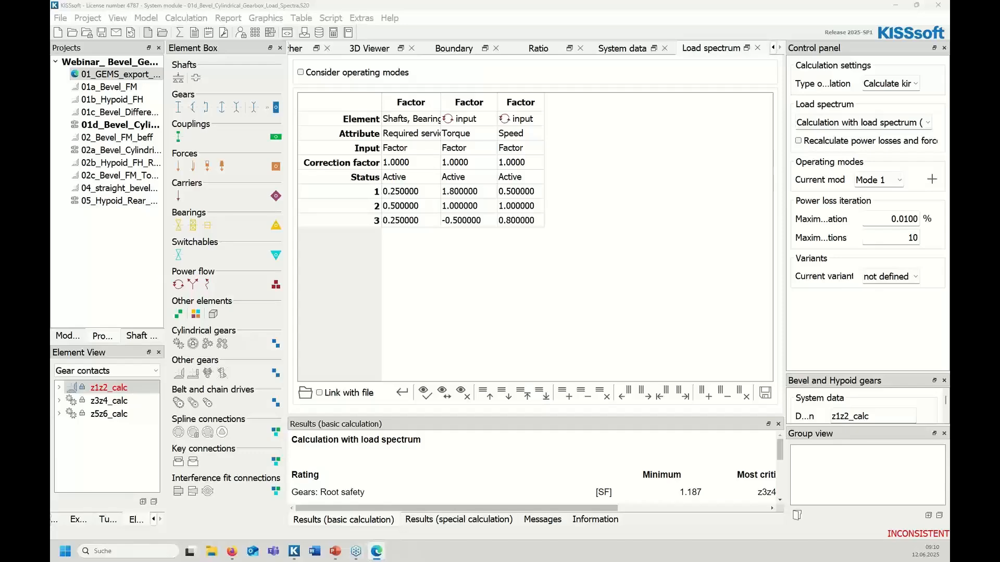
pyautogui.moveTo(51, 156); pyautogui.dragTo(451, 3)
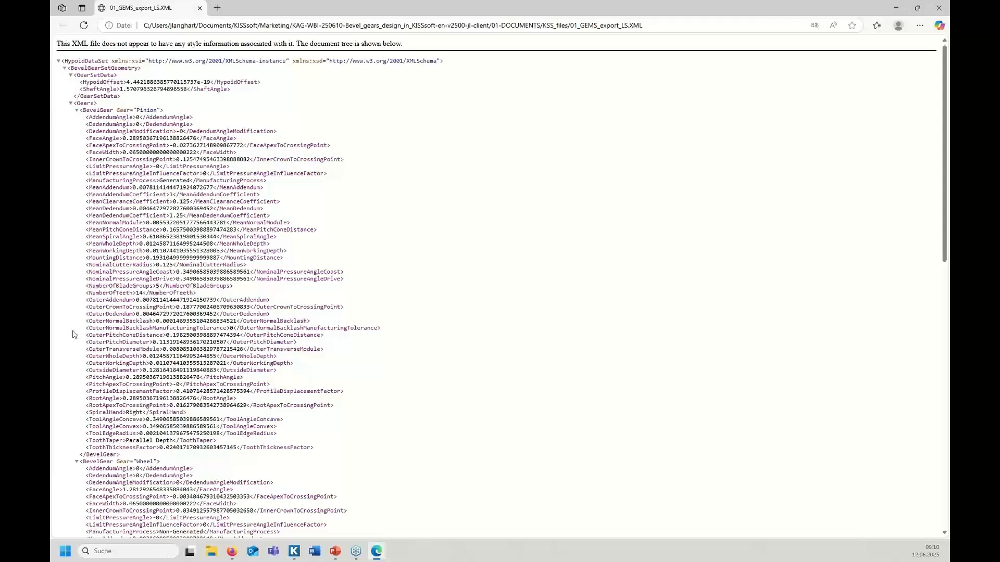
# Step: Collapse the Pinion and Wheel data in the XML file, examine the load cases with their misalignments, and close the file
pyautogui.click(76, 110)
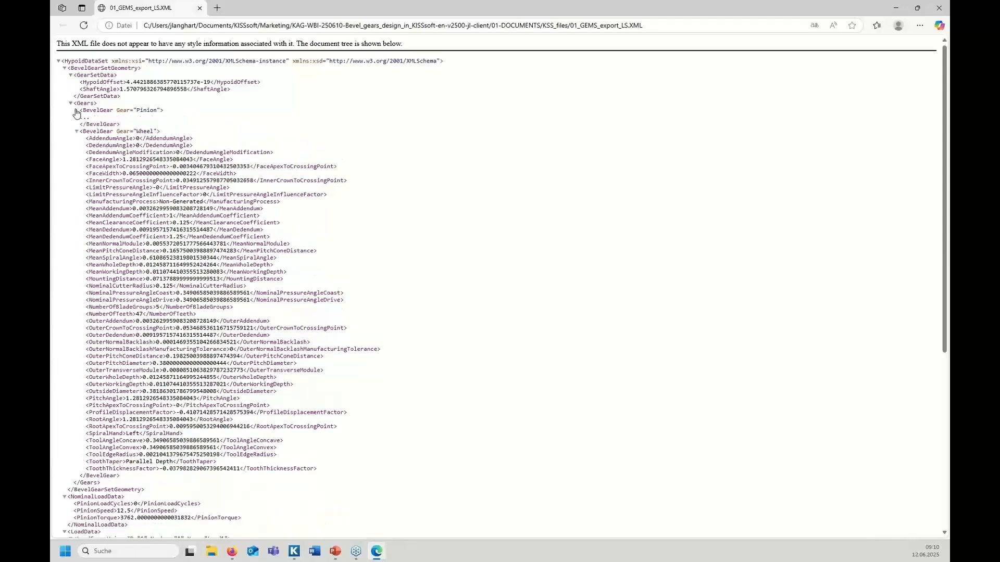
pyautogui.click(76, 131)
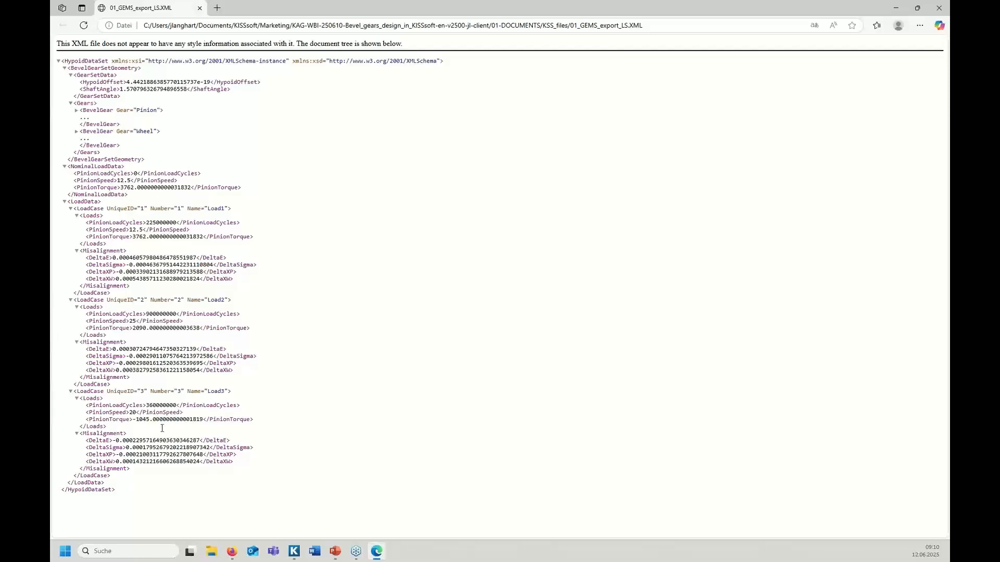
pyautogui.click(200, 9)
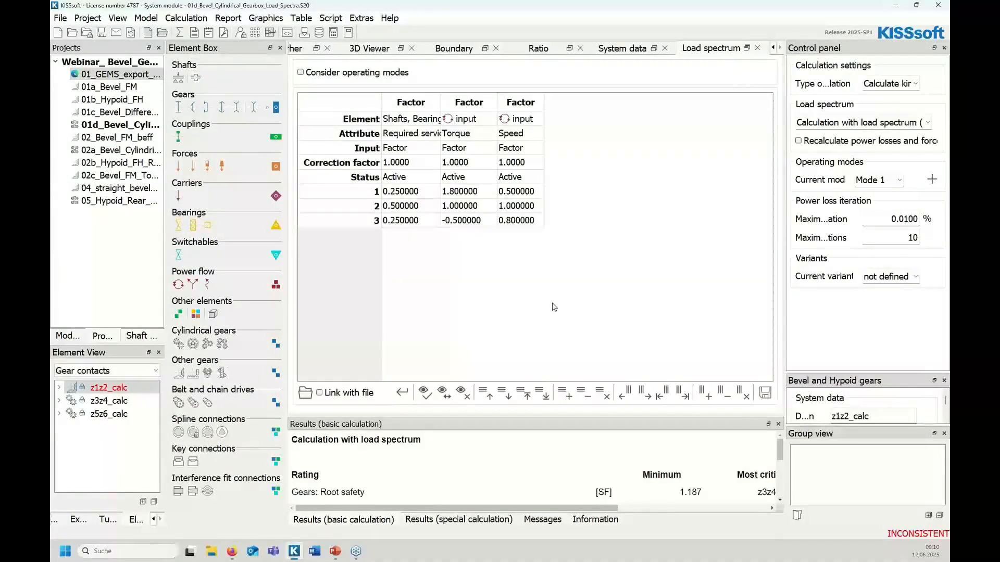
pyautogui.hotkey('alt', 'Tab')
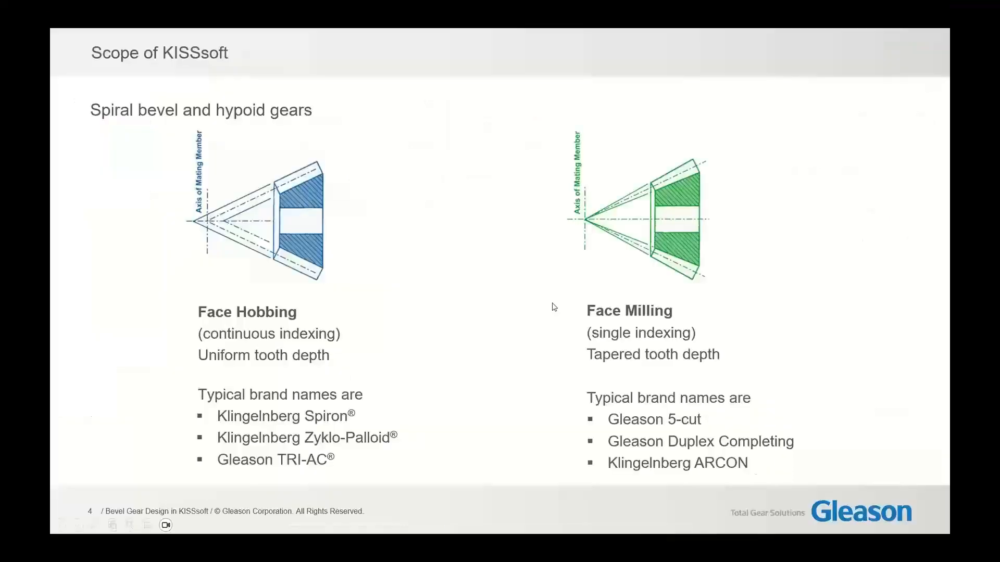
pyautogui.press('Right')
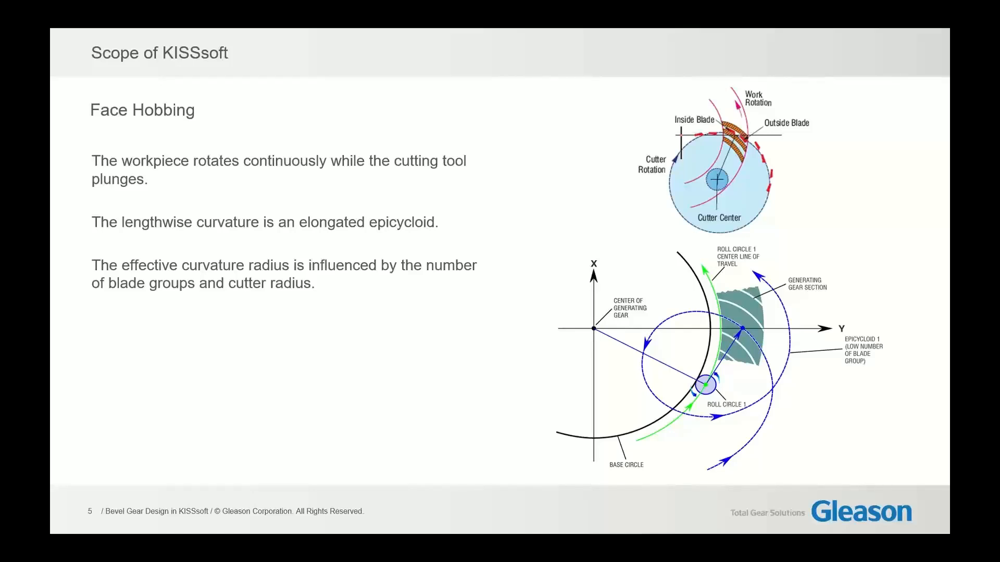
pyautogui.press('Right')
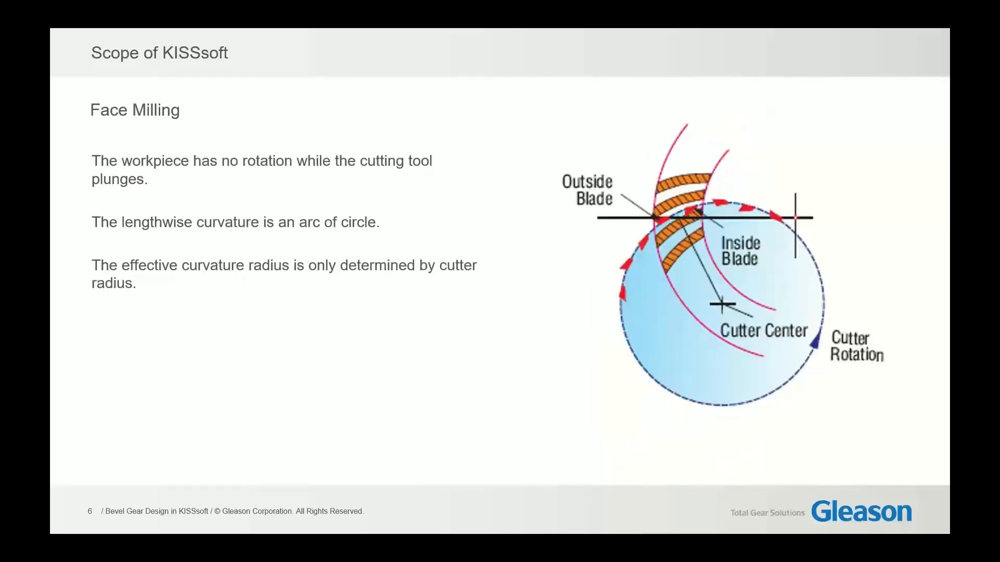
pyautogui.press('Right')
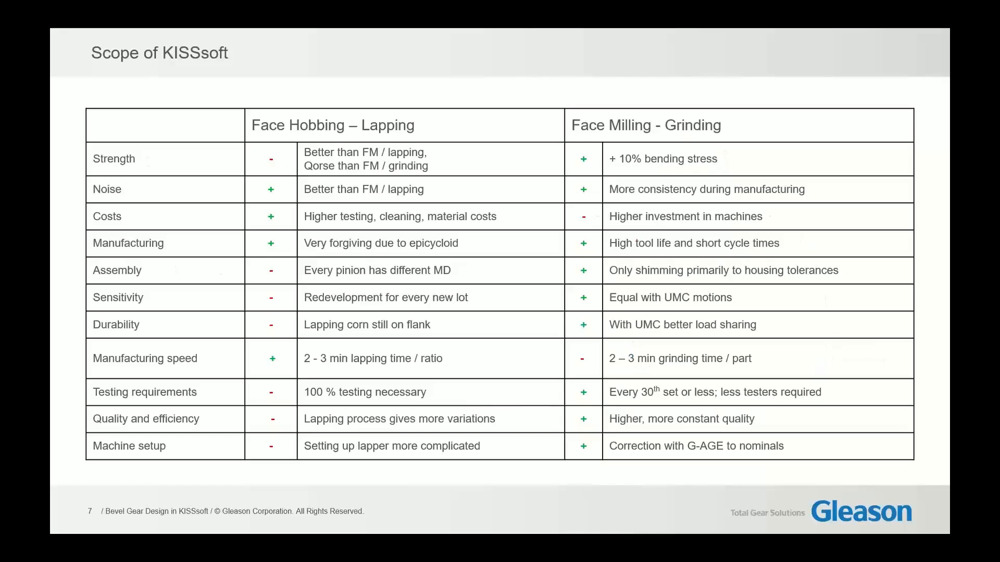
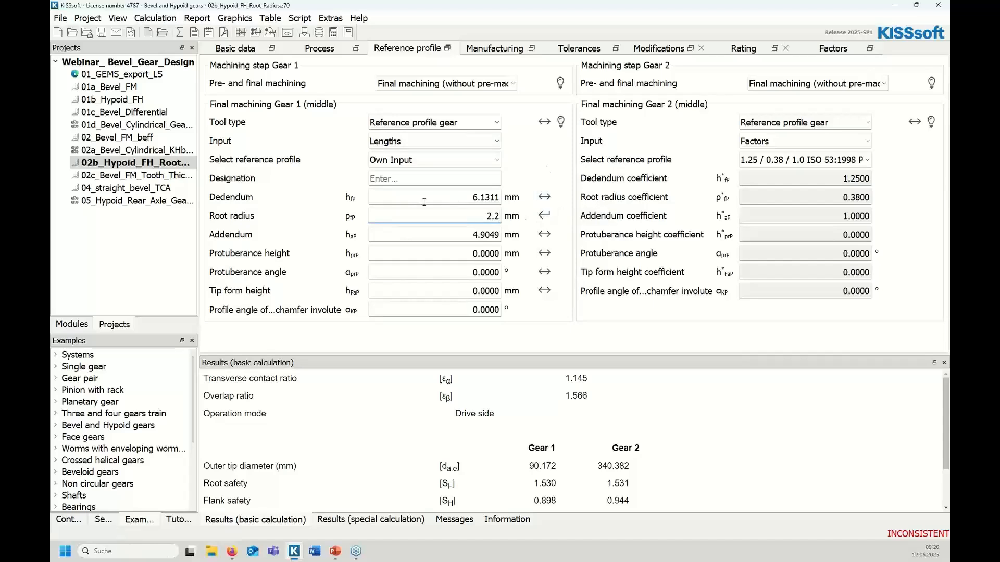
# Step: Set Gear 1's root radius to 2.2 mm in the reference profile of 02b_Hypoid_FH_Root_Radius and recalculate
pyautogui.doubleClick(478, 218)
pyautogui.click(180, 33)
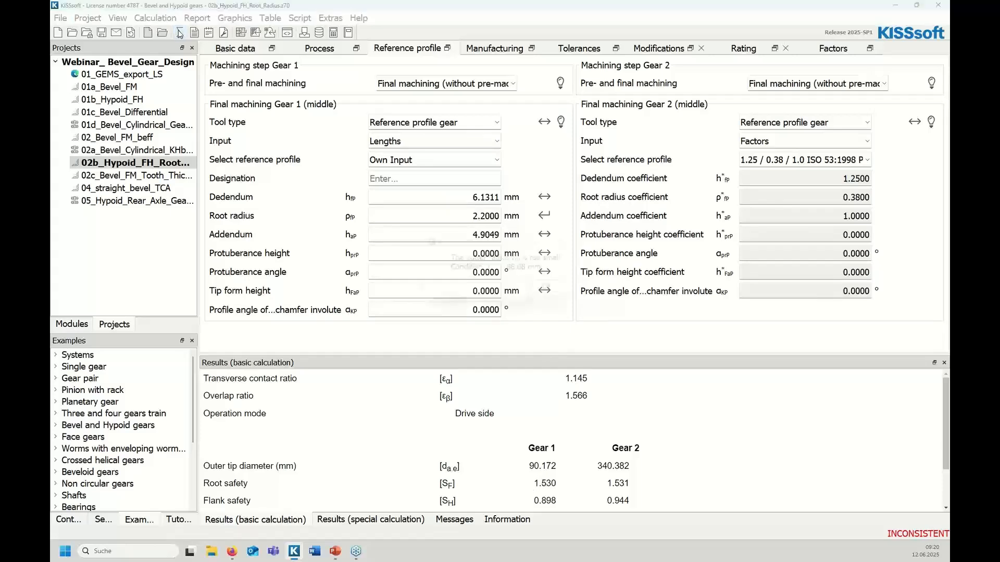
# Step: Finish recalculating the hypoid gear pair and switch to the presentation slide on tooth thickness modification
pyautogui.press('Return')
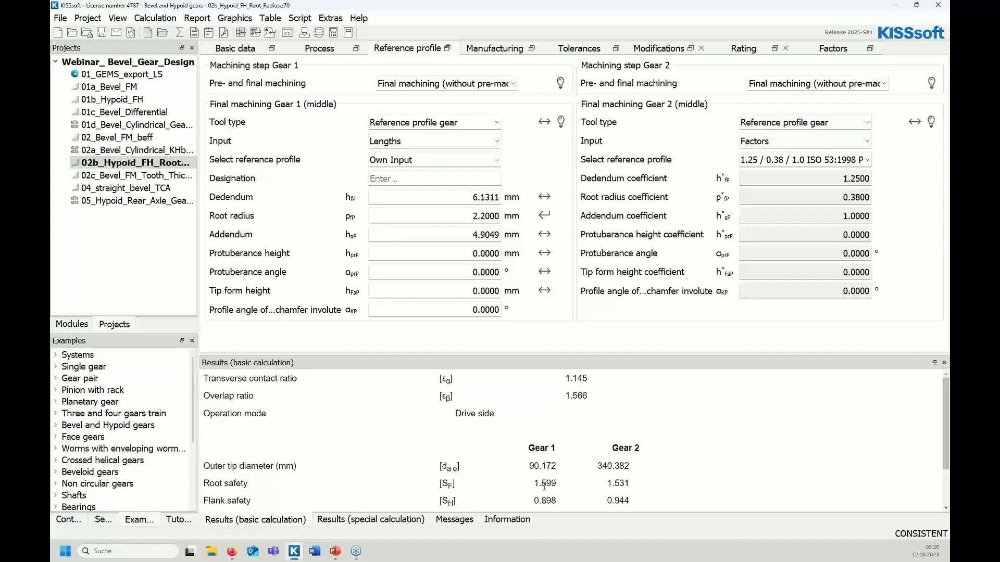
pyautogui.hotkey('alt', 'Tab')
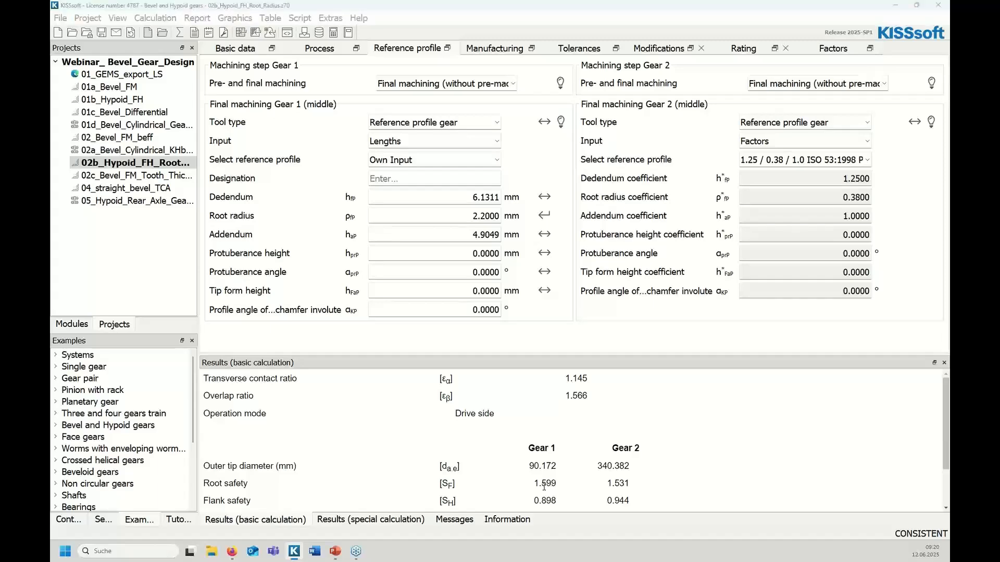
pyautogui.press('Right')
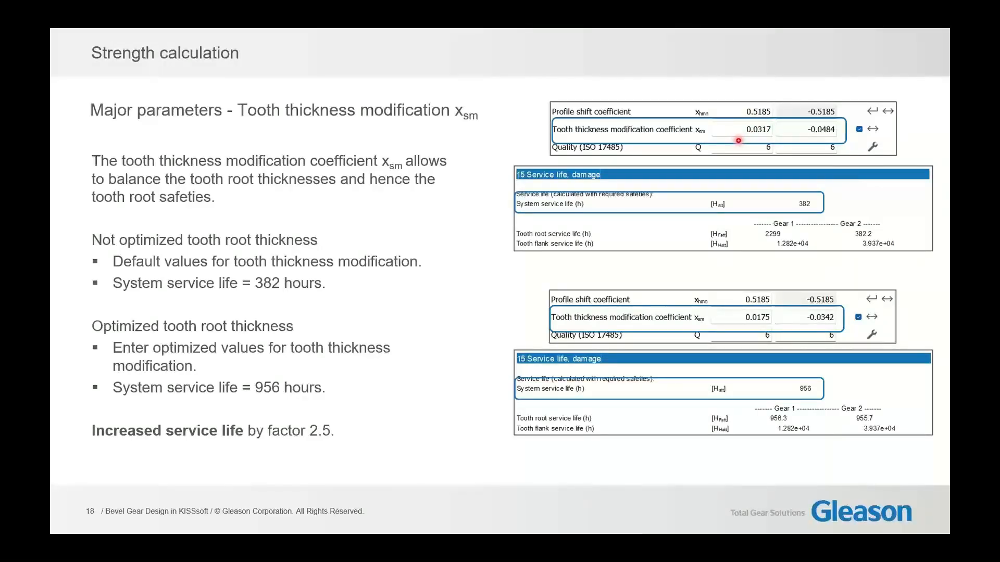
# Step: Return to KISSsoft and open 02c_Bevel_FM_Tooth_Thickness from the project without saving the changes to 02b_Hypoid_FH_Root_Radius
pyautogui.hotkey('alt', 'Tab')
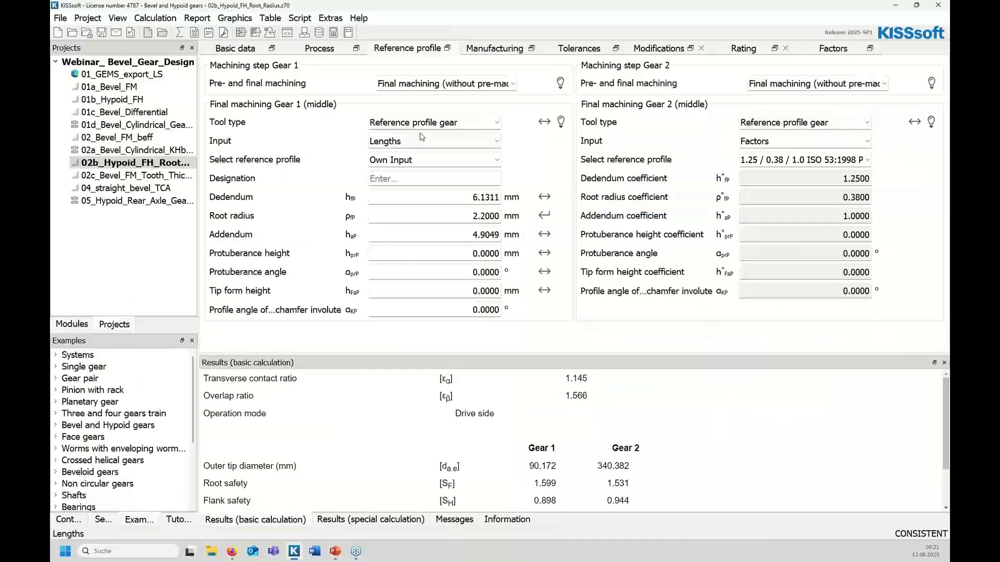
pyautogui.doubleClick(125, 175)
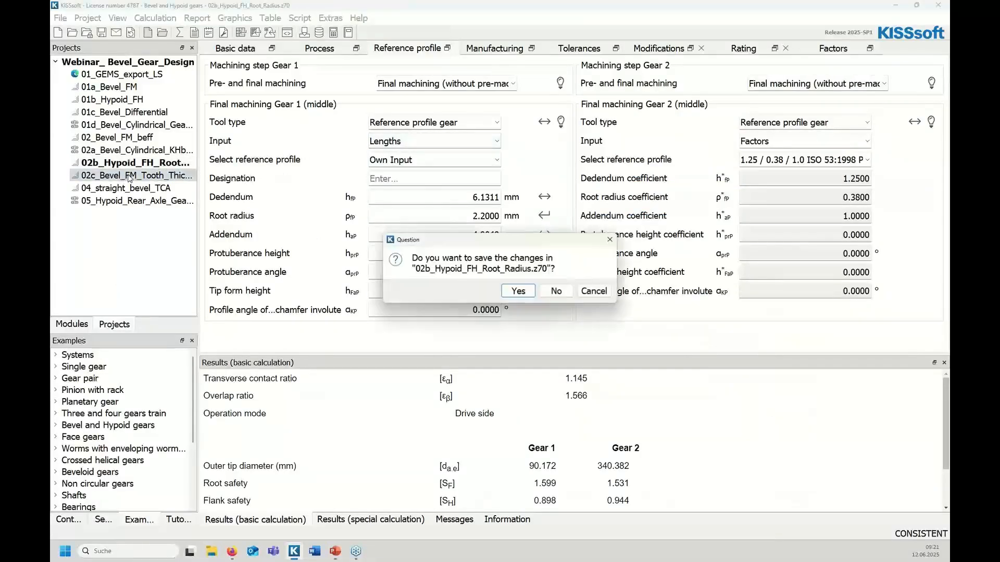
pyautogui.click(552, 292)
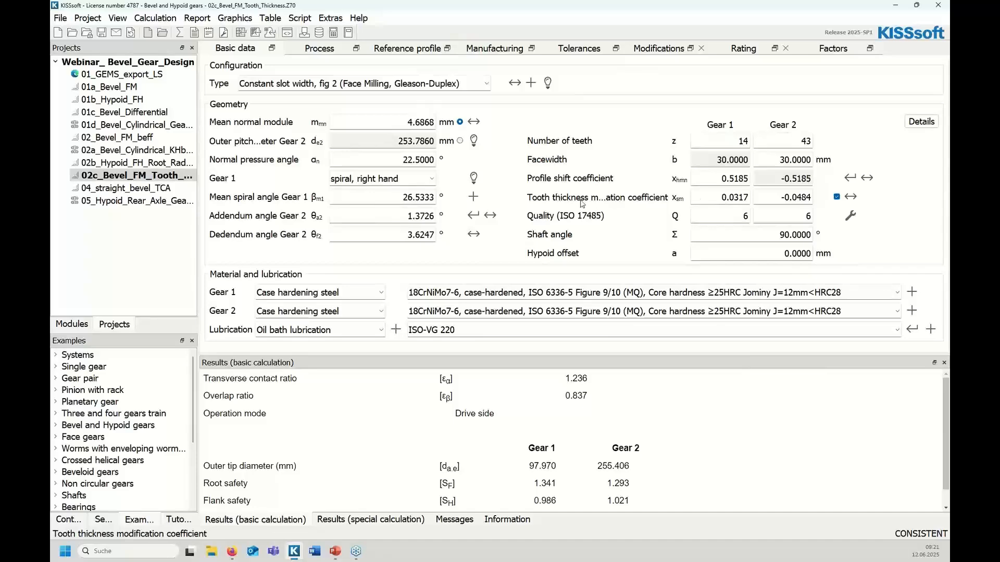
# Step: Convert the tooth thickness modification coefficients with a normal backlash (outside) of 0.2, accept them and recalculate to check Gear 1's root safety
pyautogui.click(851, 198)
pyautogui.doubleClick(604, 235)
pyautogui.write('0.2')
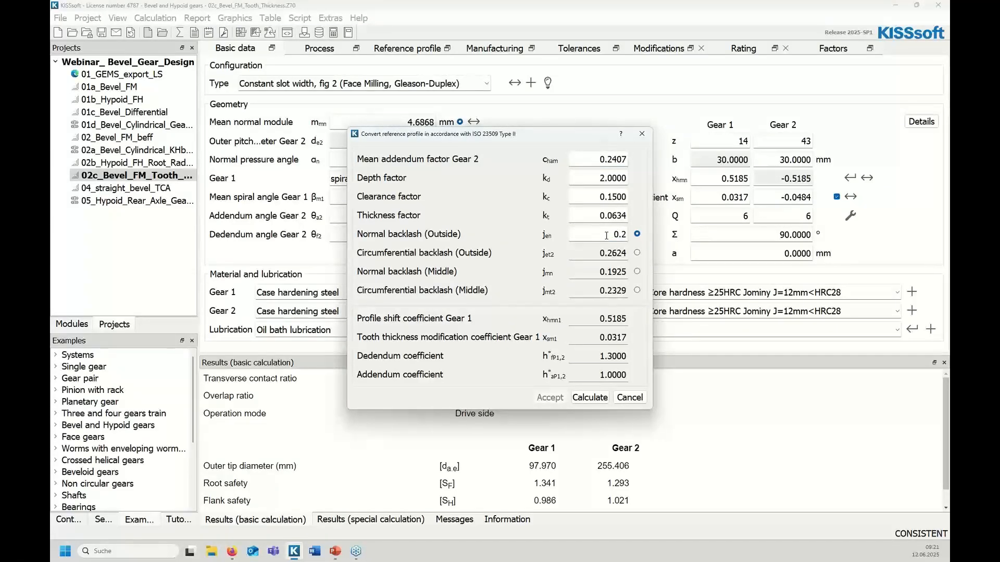
pyautogui.click(594, 397)
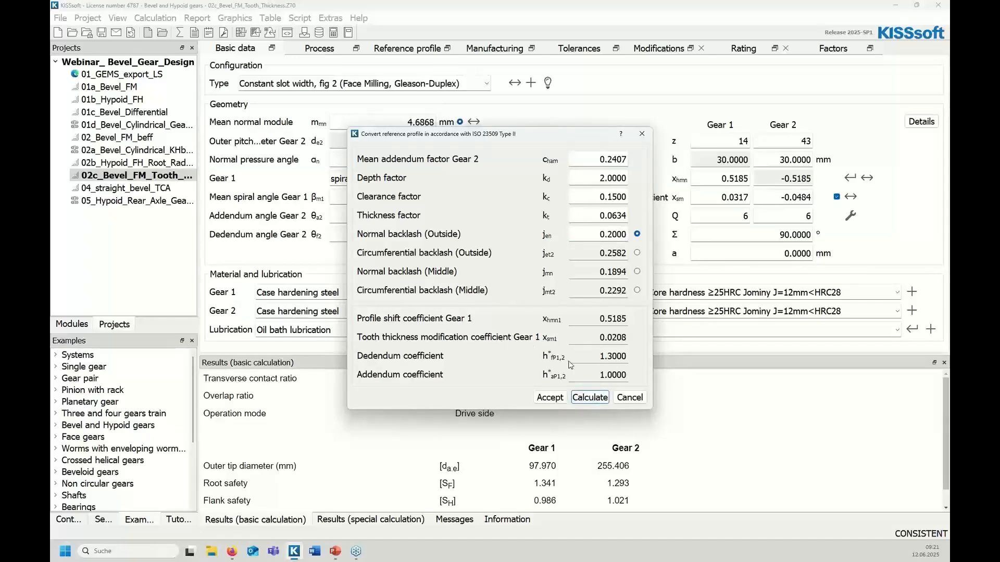
pyautogui.click(551, 398)
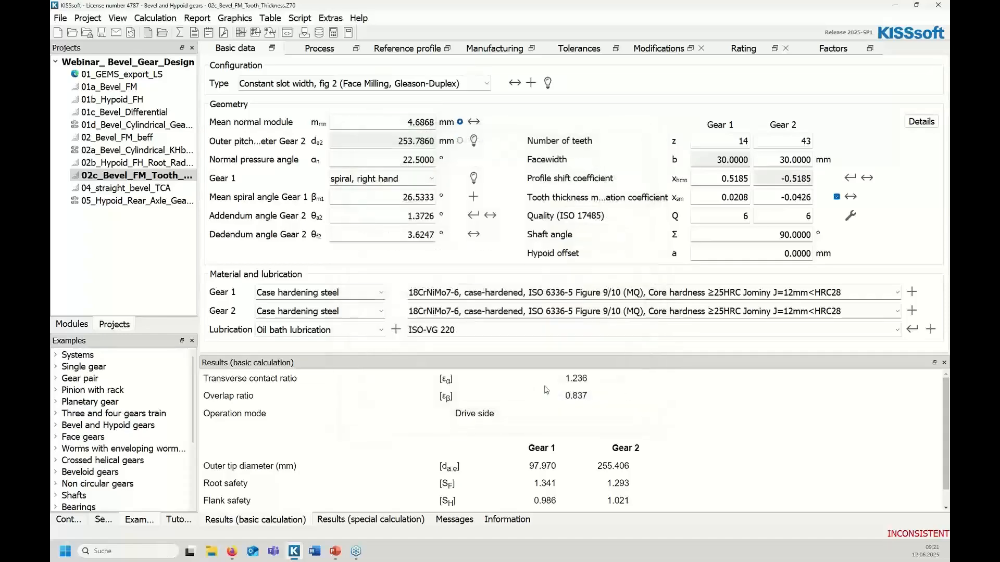
pyautogui.click(721, 198)
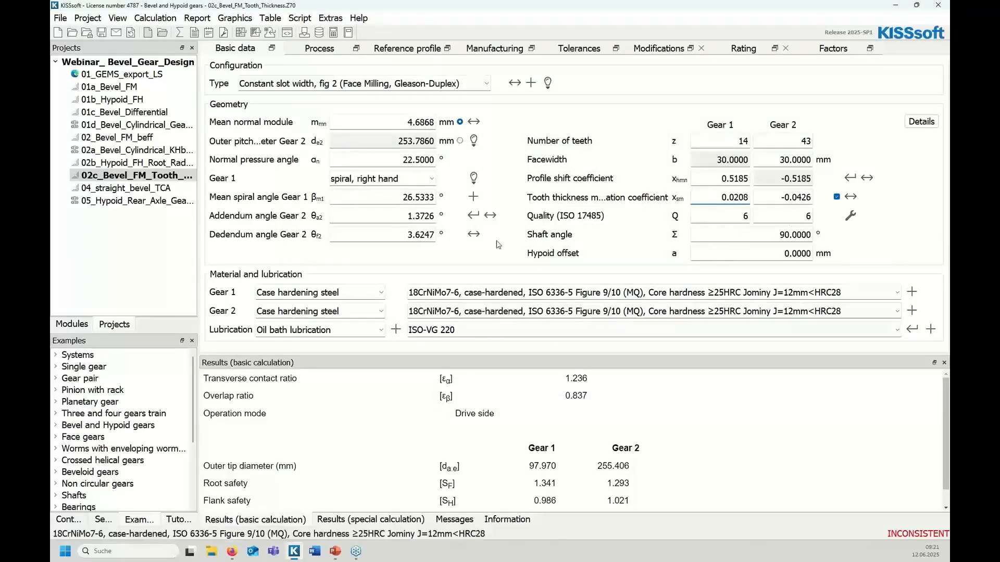
pyautogui.click(185, 33)
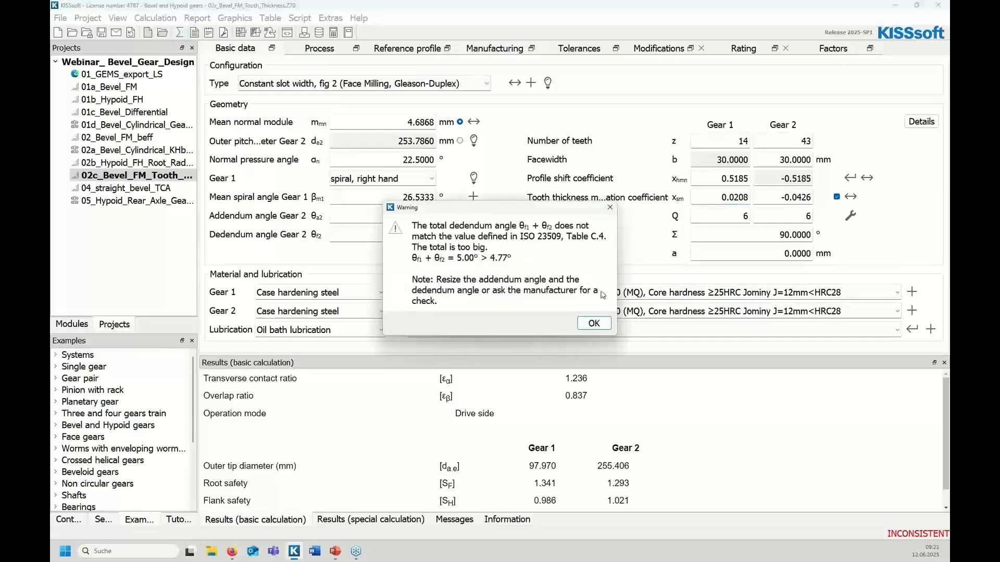
pyautogui.click(595, 323)
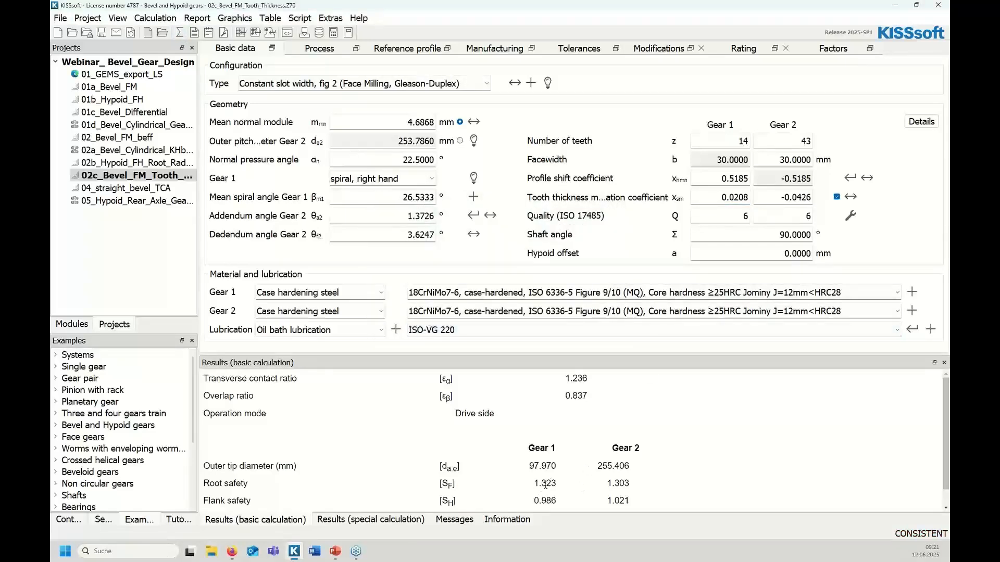
pyautogui.moveTo(534, 484); pyautogui.dragTo(557, 489)
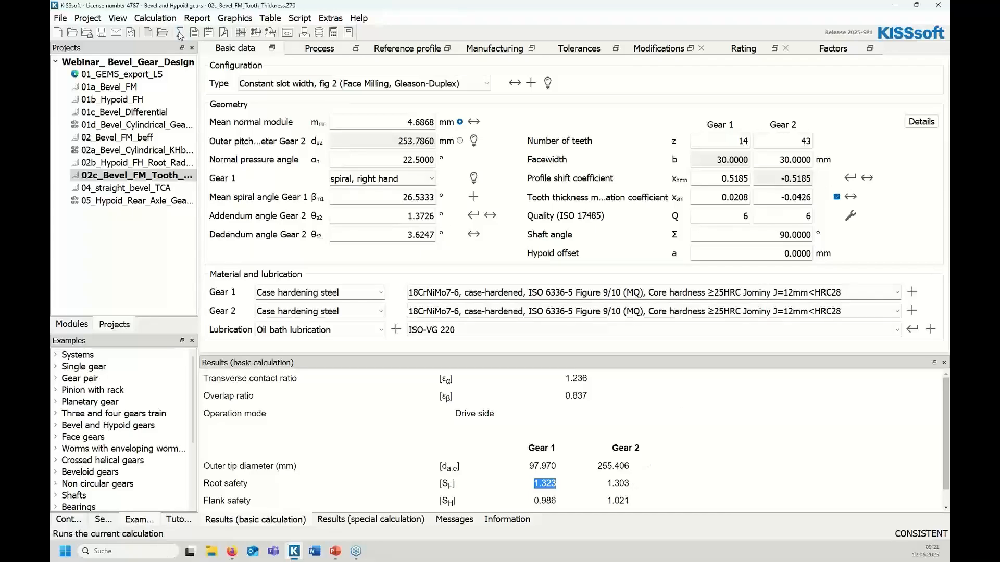
# Step: Recalculate, generate the calculation report, and examine the tooth root service life of both gears in the Service life, damage section
pyautogui.click(180, 32)
pyautogui.click(593, 323)
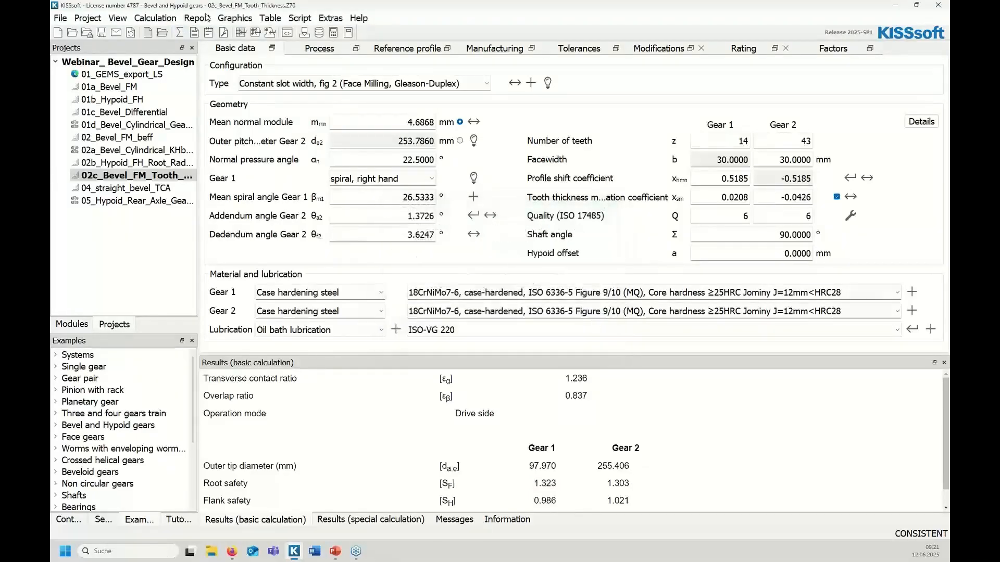
pyautogui.click(196, 35)
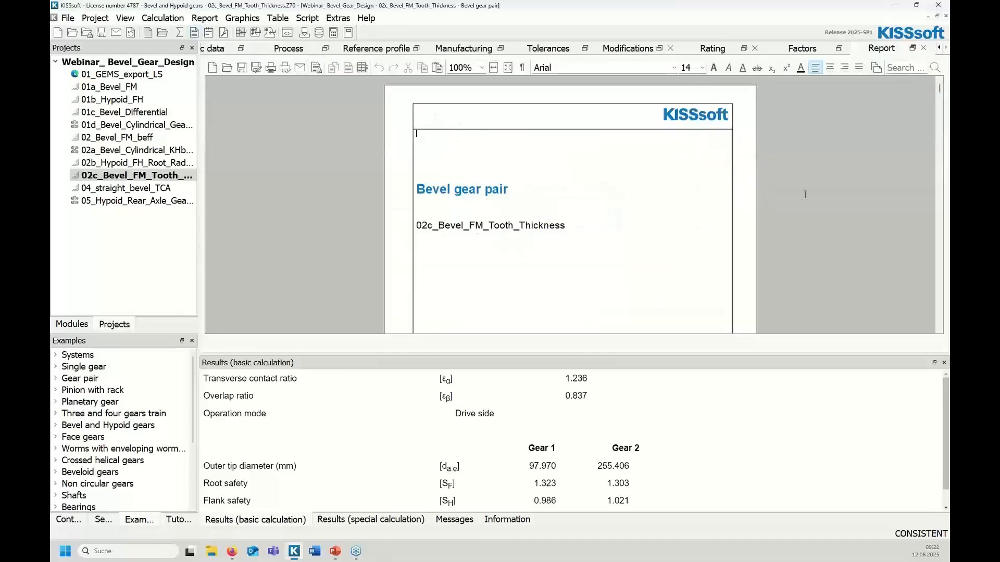
pyautogui.scroll(-5, 909, 102)
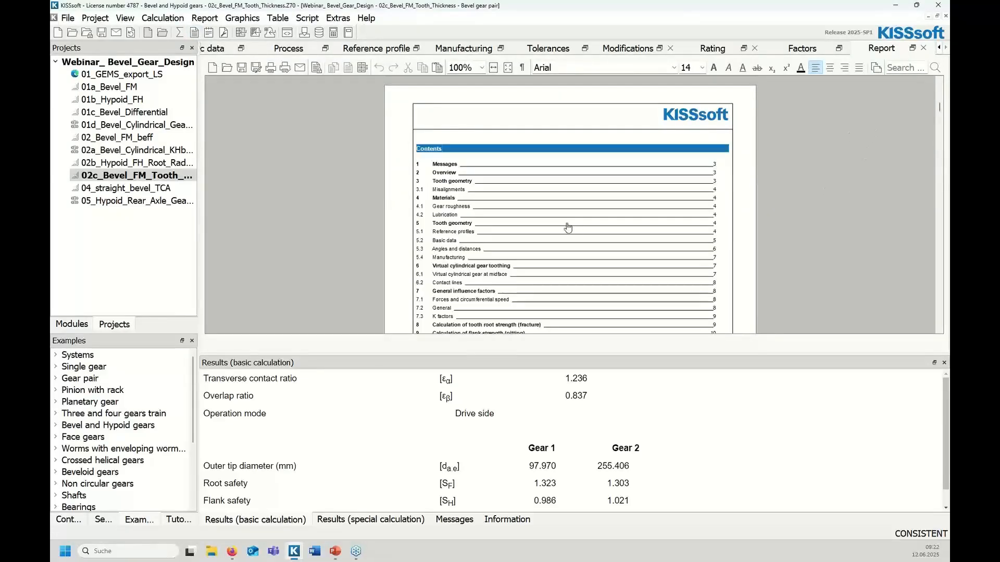
pyautogui.scroll(-5, 498, 251)
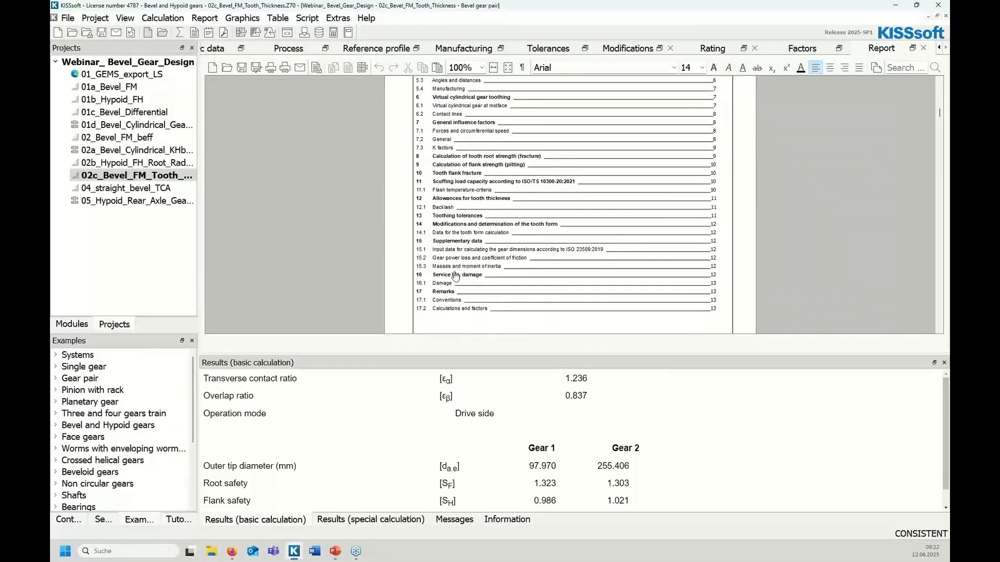
pyautogui.click(450, 274)
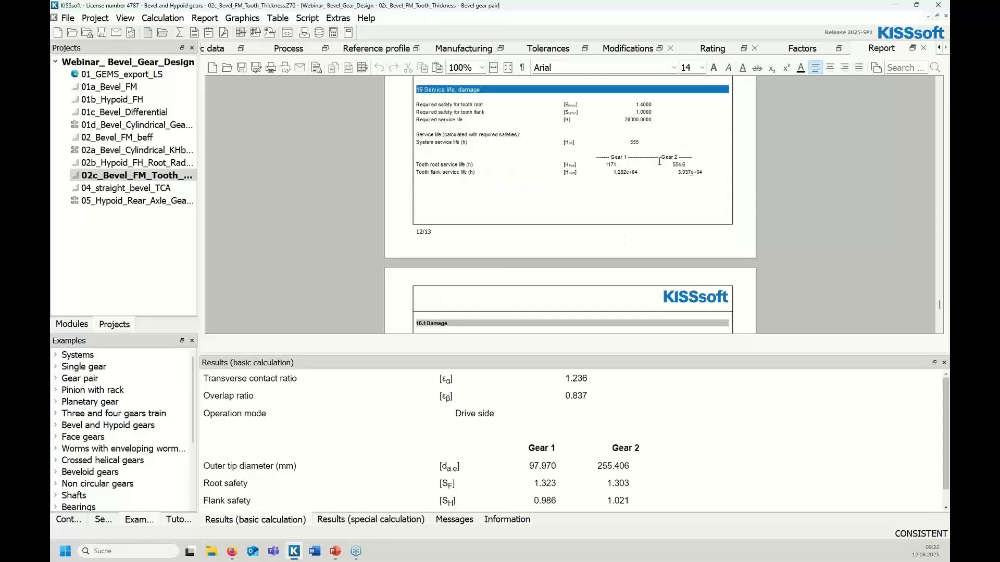
pyautogui.scroll(4, 646, 173)
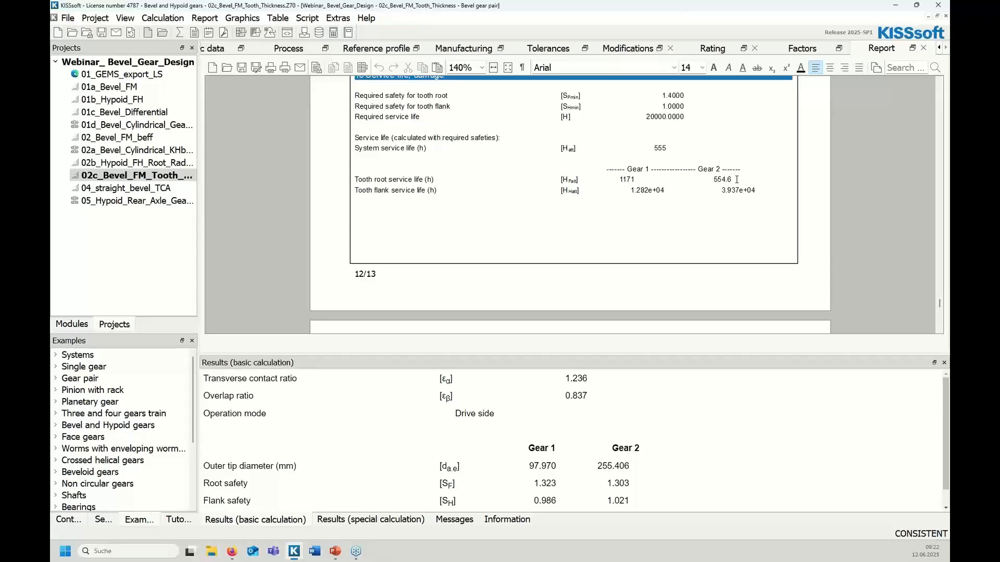
pyautogui.moveTo(729, 180); pyautogui.dragTo(718, 181)
pyautogui.hotkey('alt', 'Tab')
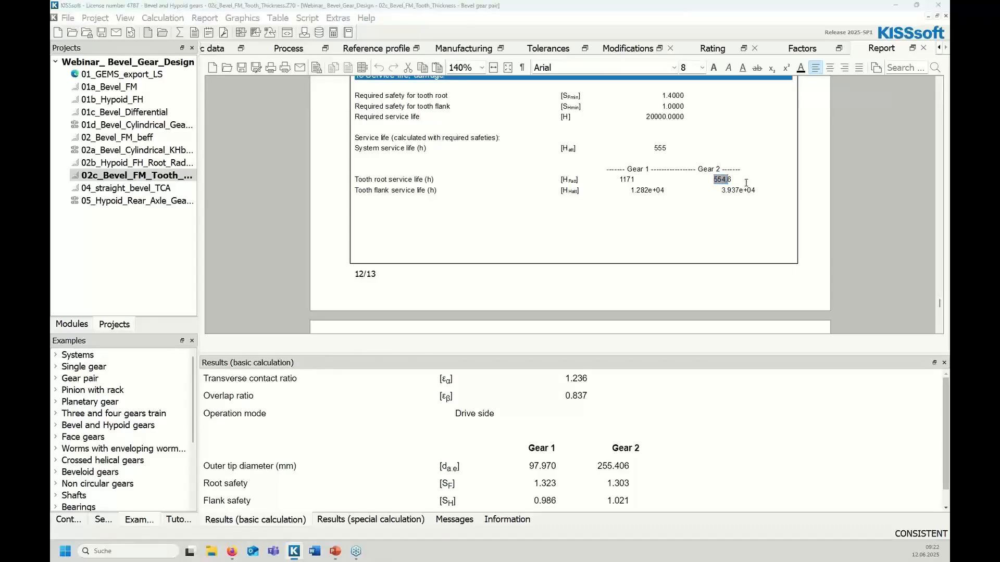
pyautogui.hotkey('alt', 'Tab')
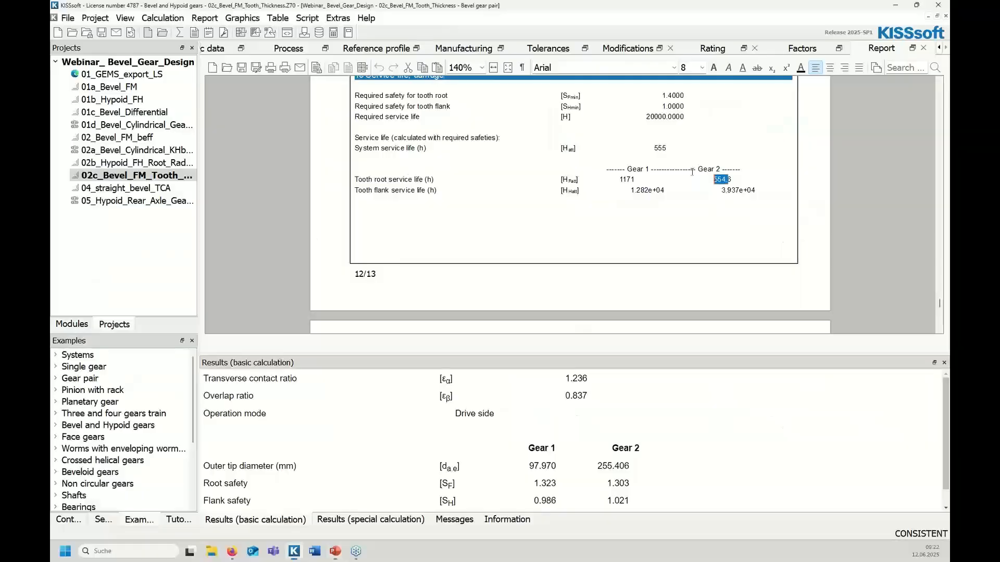
# Step: Set the tooth thickness modification coefficients in the basic data to 0.0175 for Gear 1 and -0.0342 for Gear 2, and recalculate
pyautogui.click(219, 52)
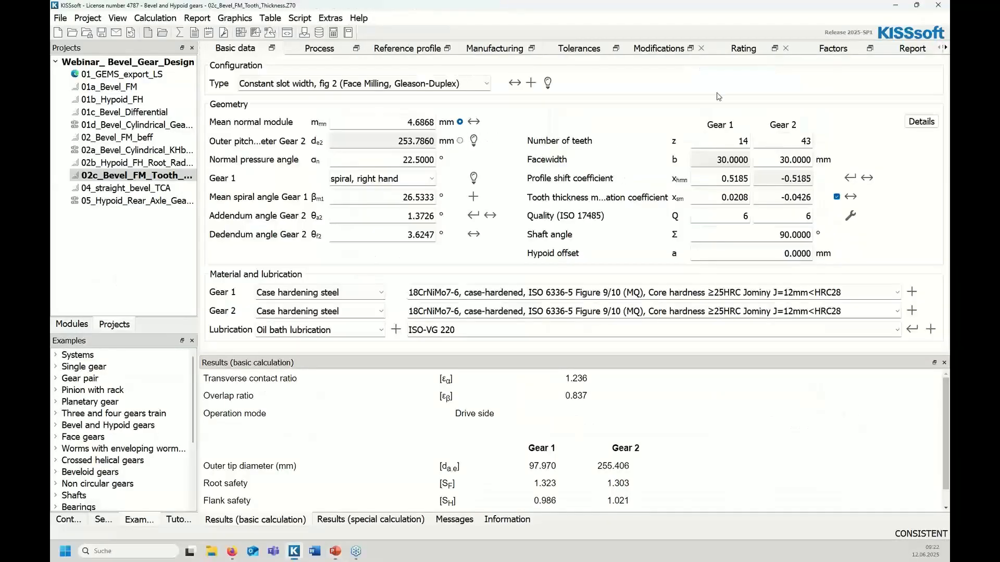
pyautogui.moveTo(734, 198); pyautogui.dragTo(764, 199)
pyautogui.write('175')
pyautogui.press('Tab')
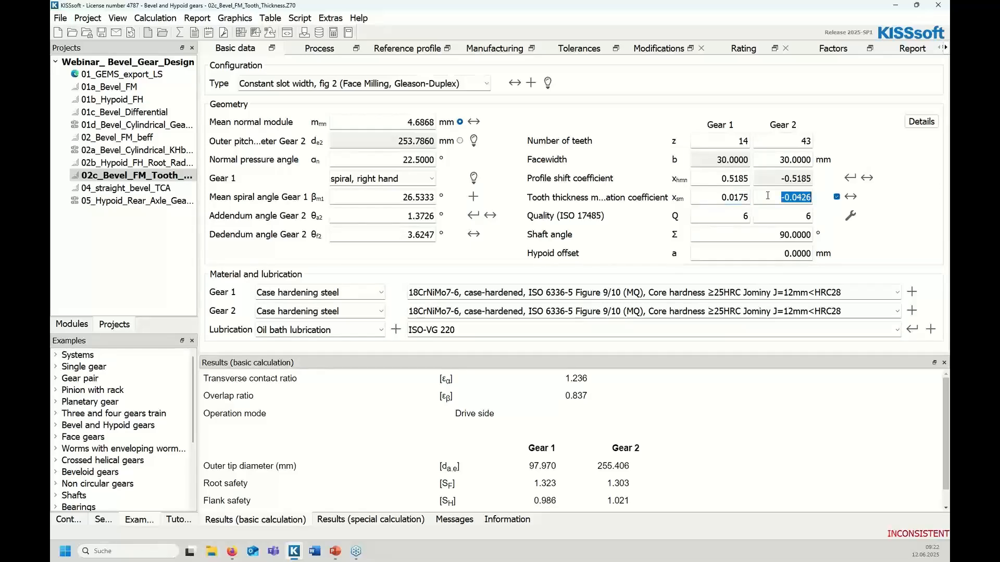
pyautogui.moveTo(797, 197); pyautogui.dragTo(824, 205)
pyautogui.write('342')
pyautogui.click(180, 33)
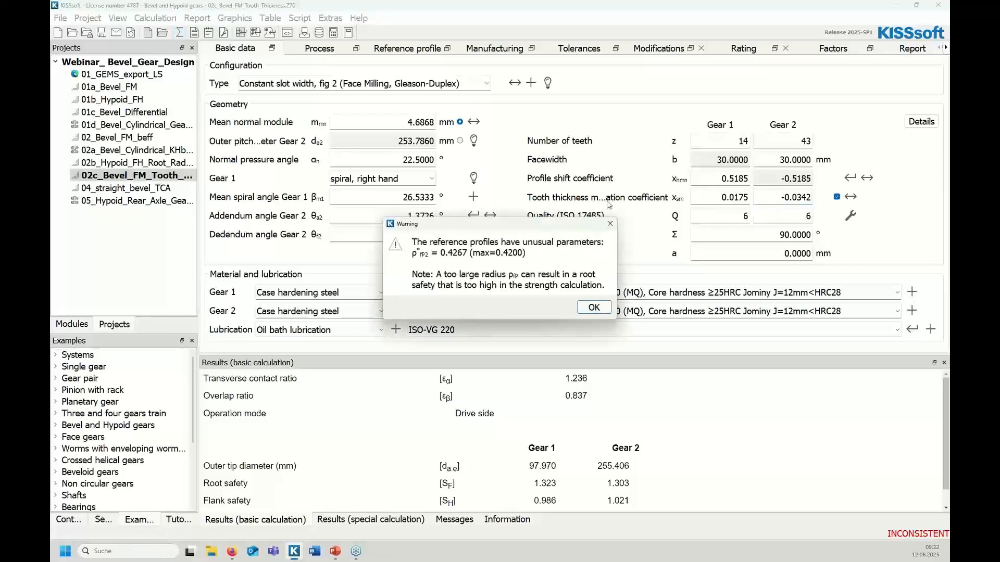
pyautogui.click(593, 307)
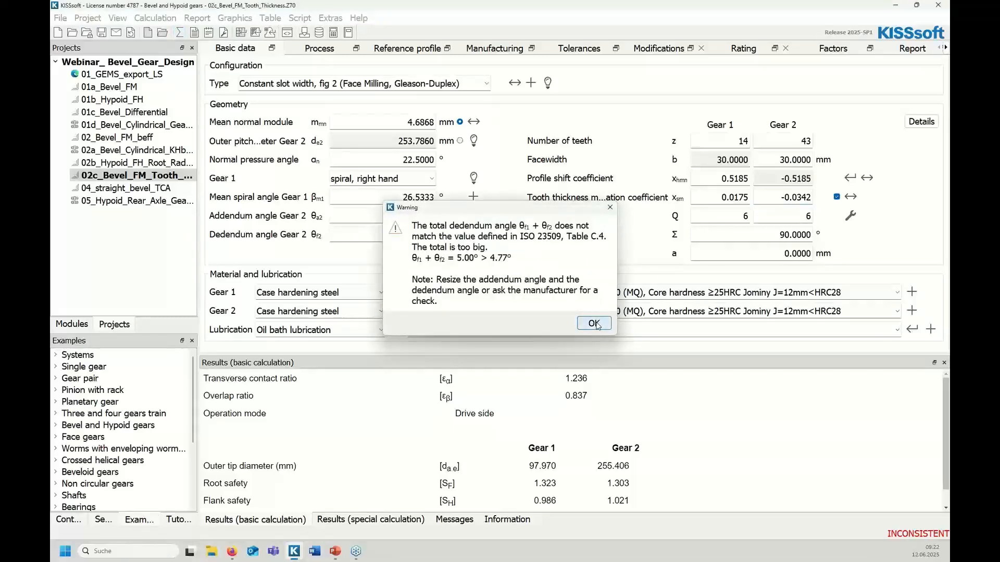
pyautogui.click(594, 323)
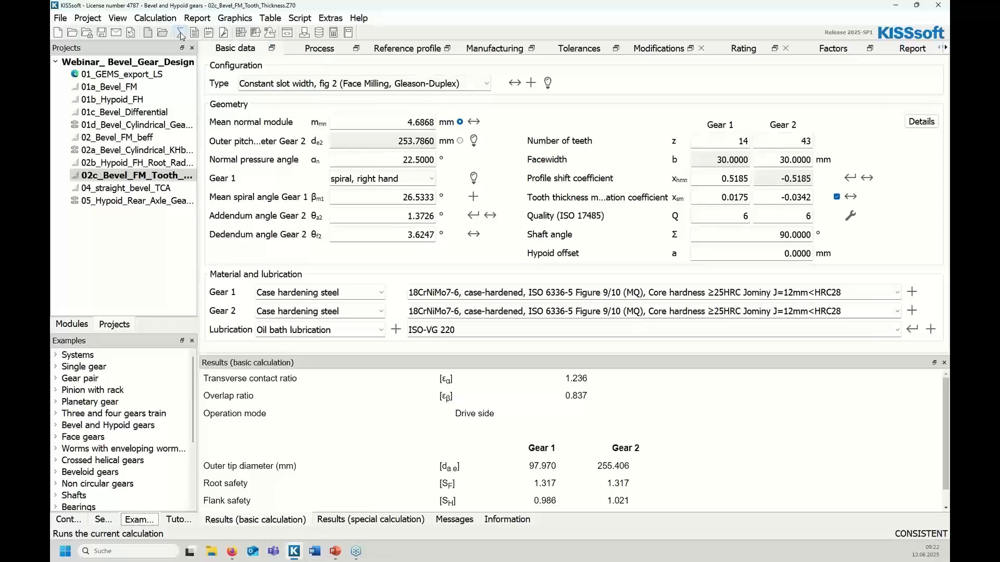
# Step: Rerun the calculation, regenerate the report with the optimized coefficients, and examine the system service life
pyautogui.click(181, 35)
pyautogui.press('Return')
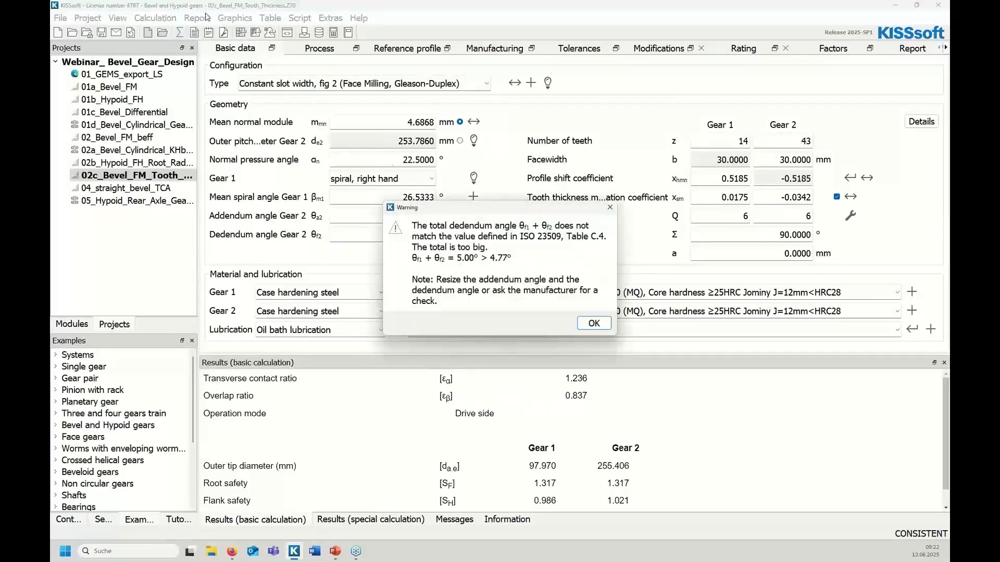
pyautogui.click(593, 323)
pyautogui.click(194, 36)
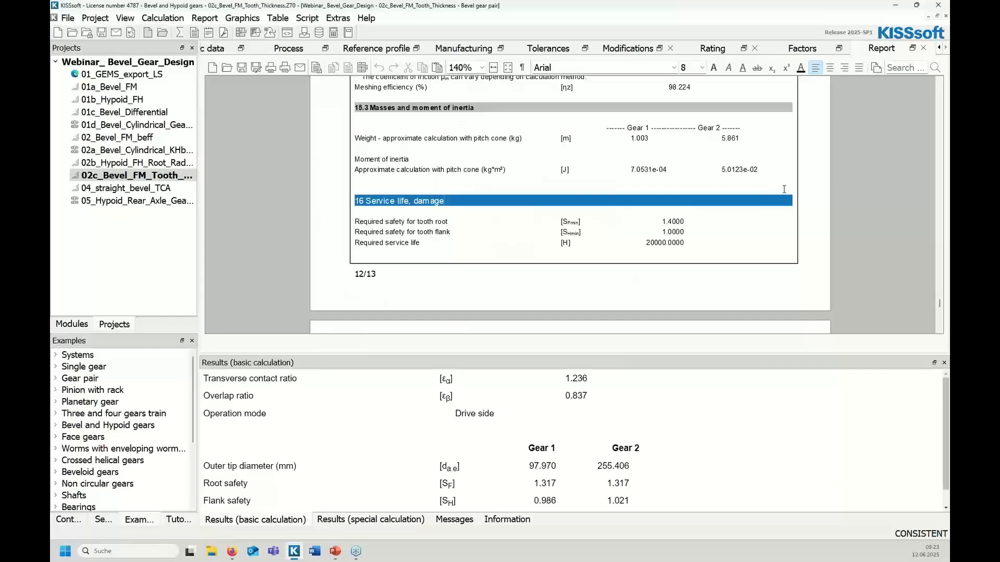
pyautogui.scroll(-5, 729, 190)
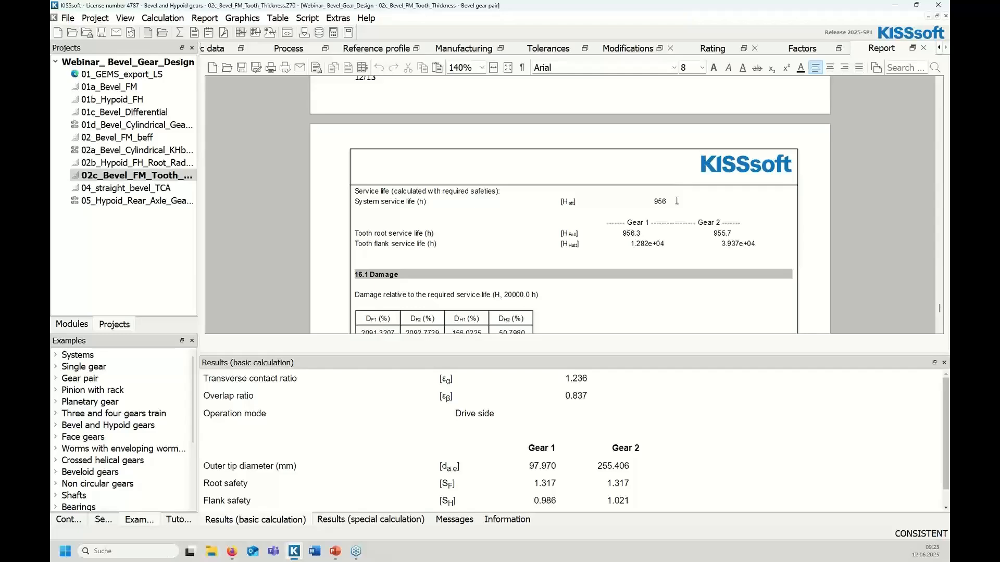
# Step: Switch to the presentation and advance to the slide on cutter head radius
pyautogui.hotkey('alt', 'Tab')
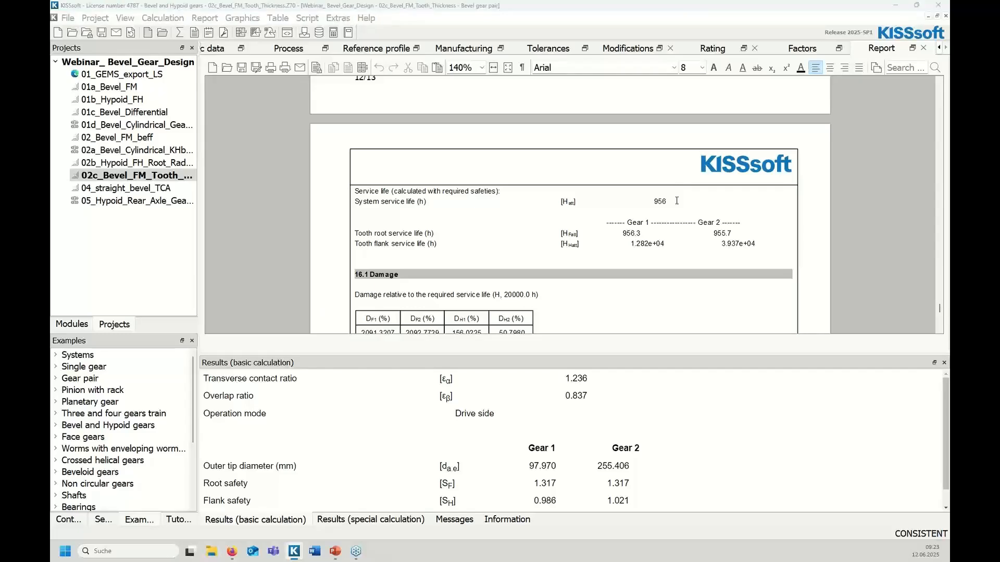
pyautogui.hotkey('alt', 'Tab')
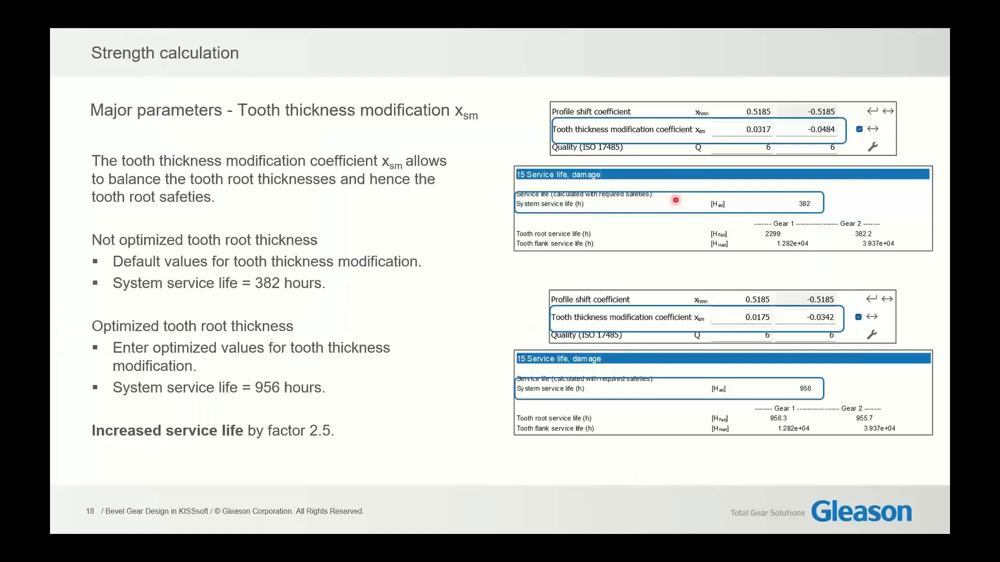
pyautogui.press('Right')
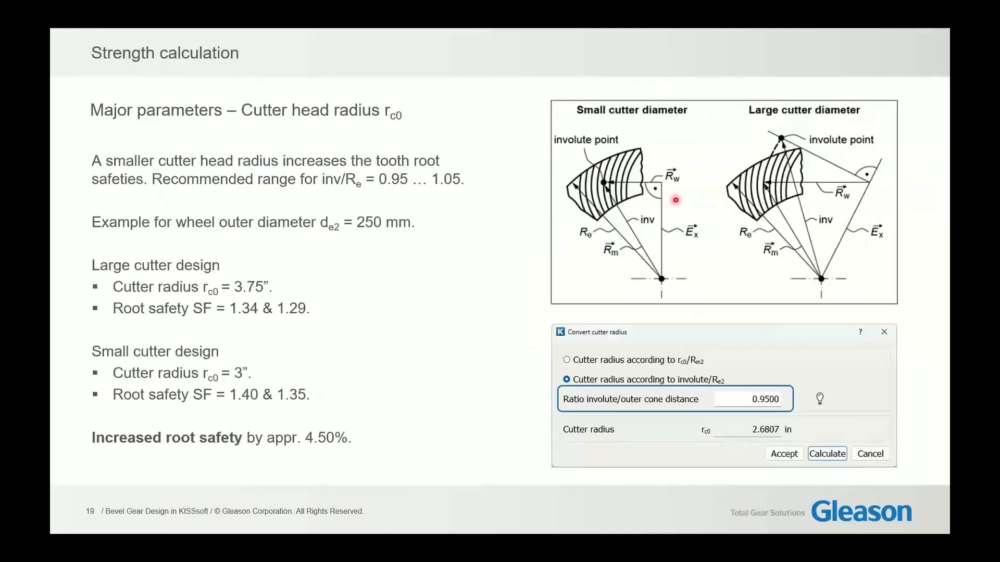
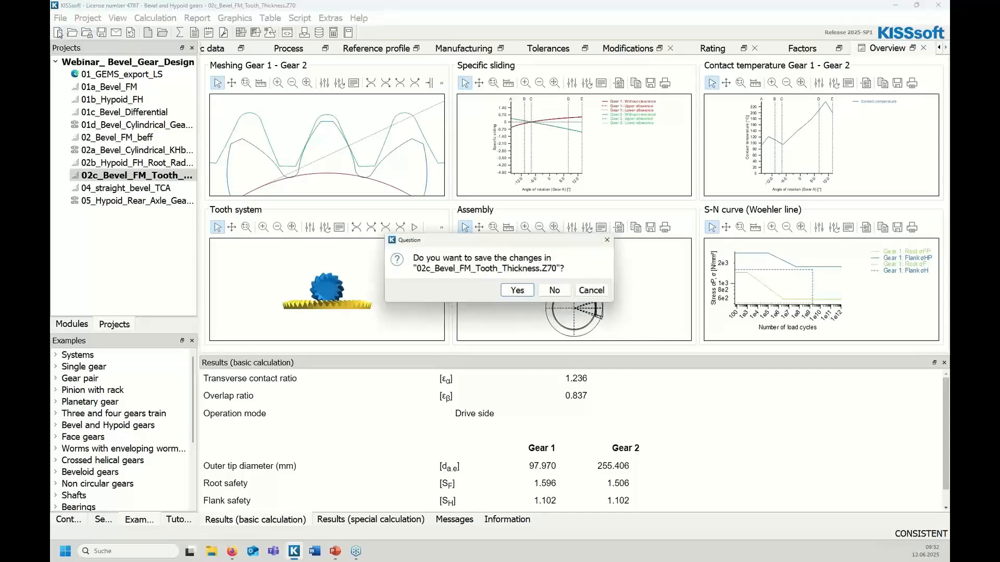
# Step: Discard the changes to the open file and configure a new calculation as Constant slot width, fig 2 (Face Milling, Gleason-Duplex), choosing Gear 1's spiral direction
pyautogui.click(556, 291)
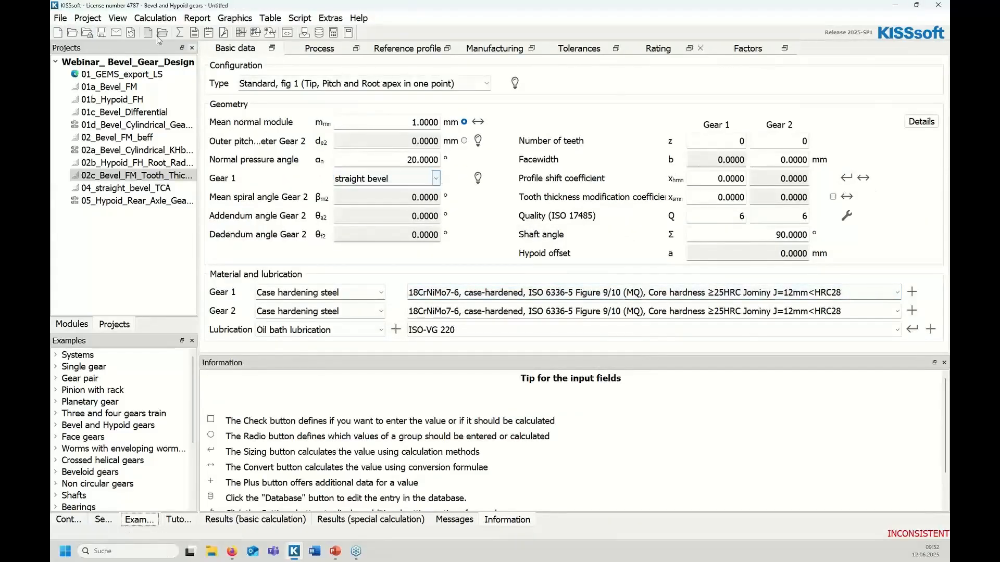
pyautogui.click(431, 88)
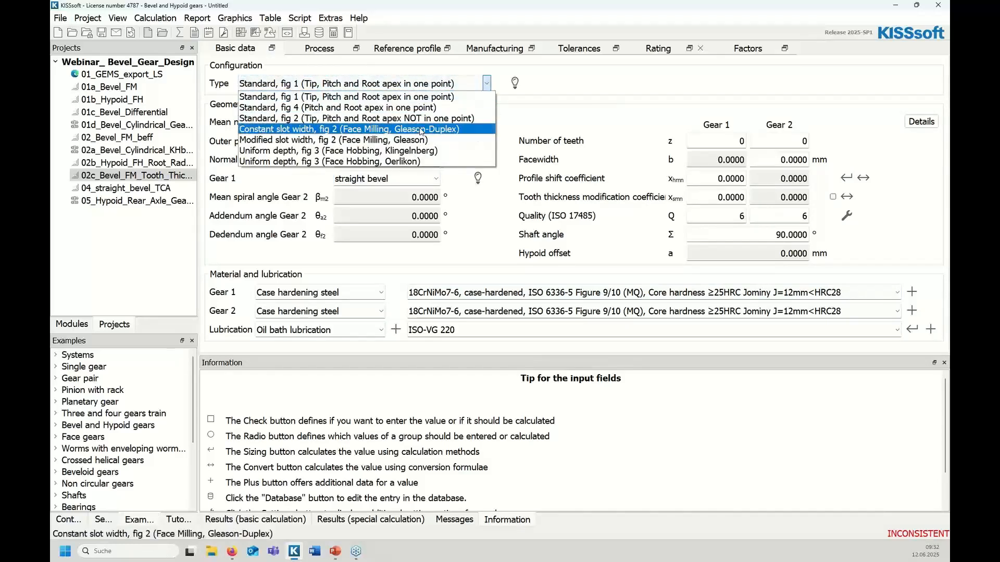
pyautogui.click(461, 129)
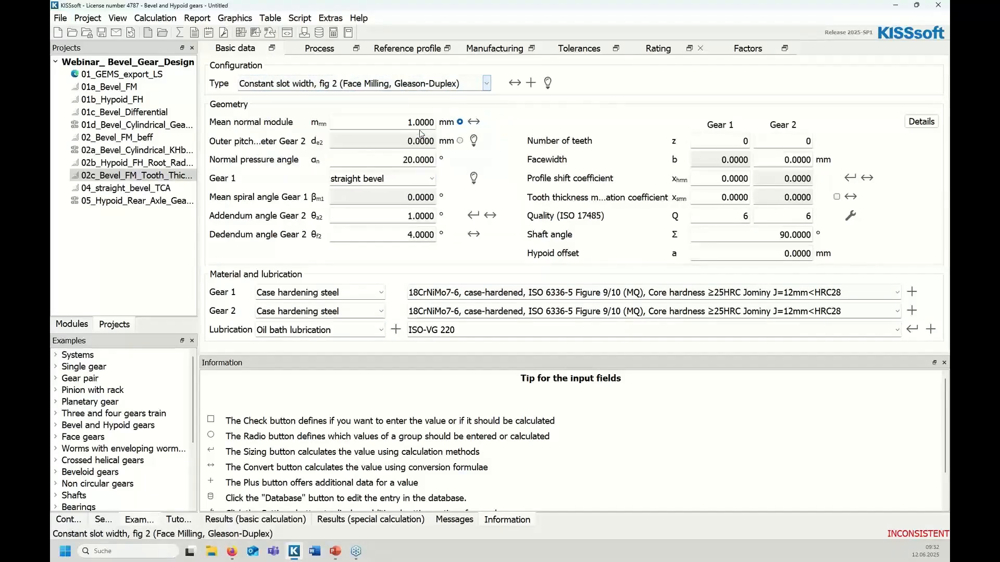
pyautogui.click(396, 179)
pyautogui.click(380, 235)
# Step: Set the manufacturing process for the spiral teeth to Face Milling (single indexing method)
pyautogui.click(323, 53)
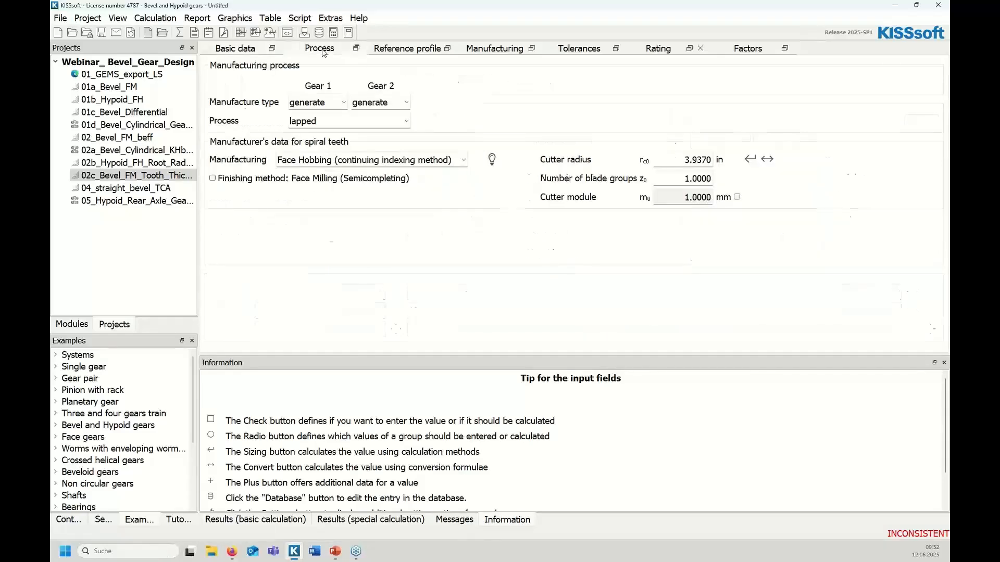
pyautogui.click(326, 160)
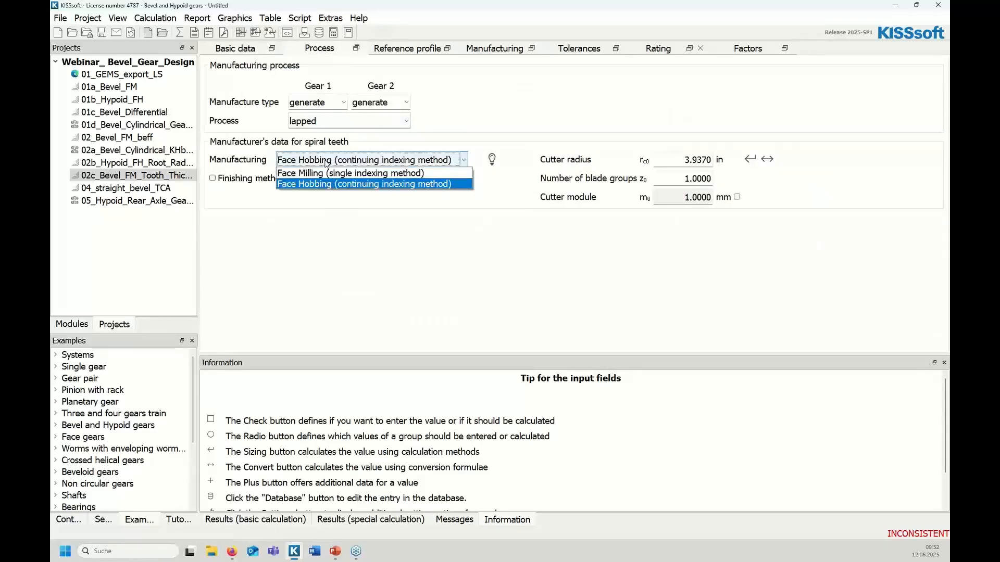
pyautogui.click(330, 170)
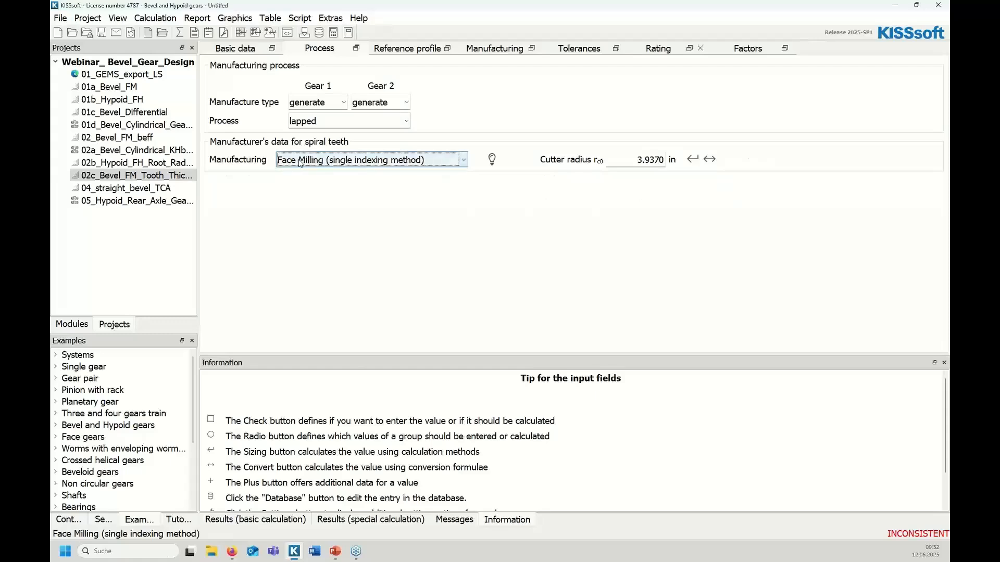
# Step: In the rating settings, set the working flank of Gear 1 to left flank
pyautogui.click(656, 52)
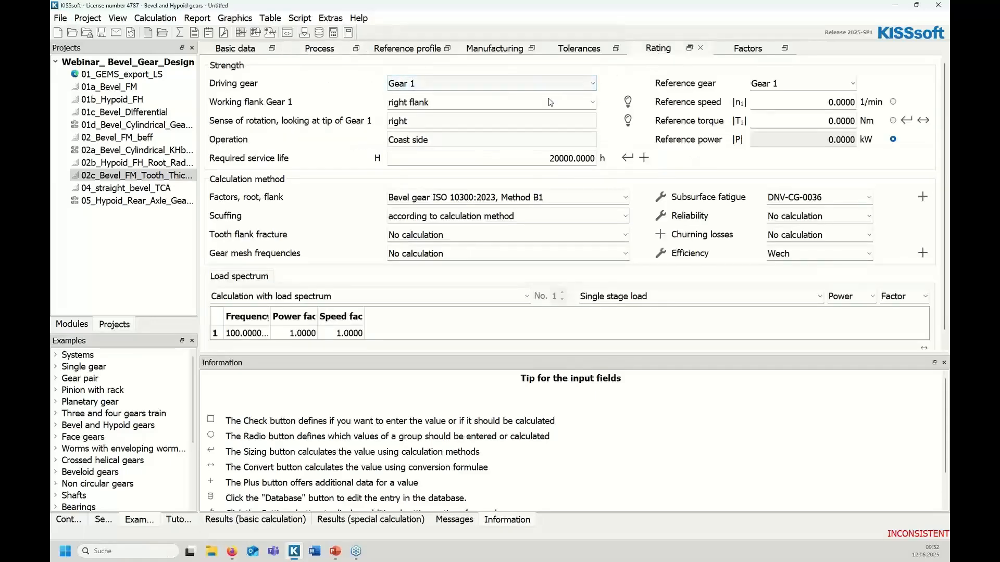
pyautogui.click(536, 102)
pyautogui.click(516, 125)
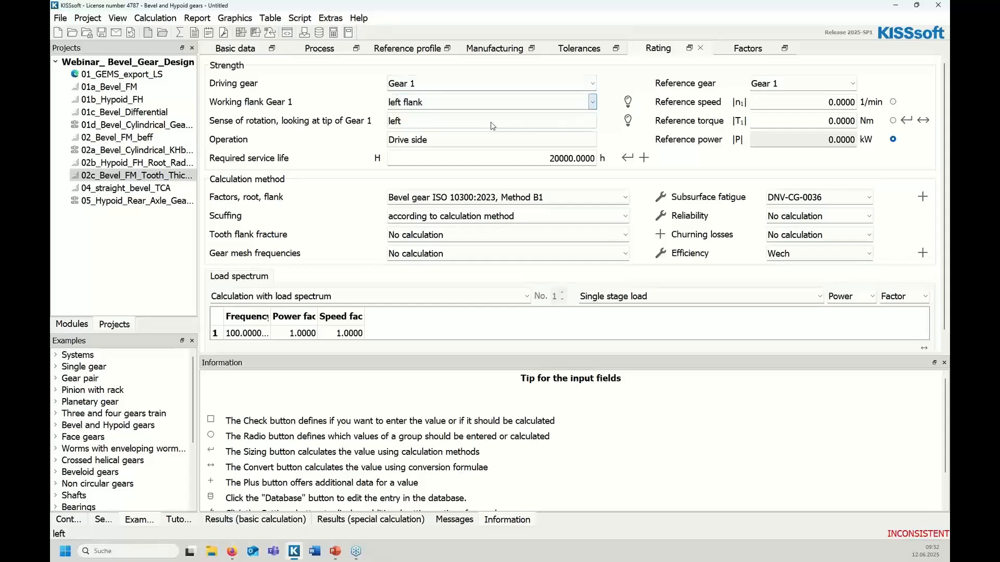
# Step: Set the reference speed of Gear 1 to 1000 1/min and the reference torque to 4000 Nm
pyautogui.click(813, 101)
pyautogui.write('1000')
pyautogui.press('Tab')
pyautogui.press('Tab')
pyautogui.press('Tab')
pyautogui.write('400')
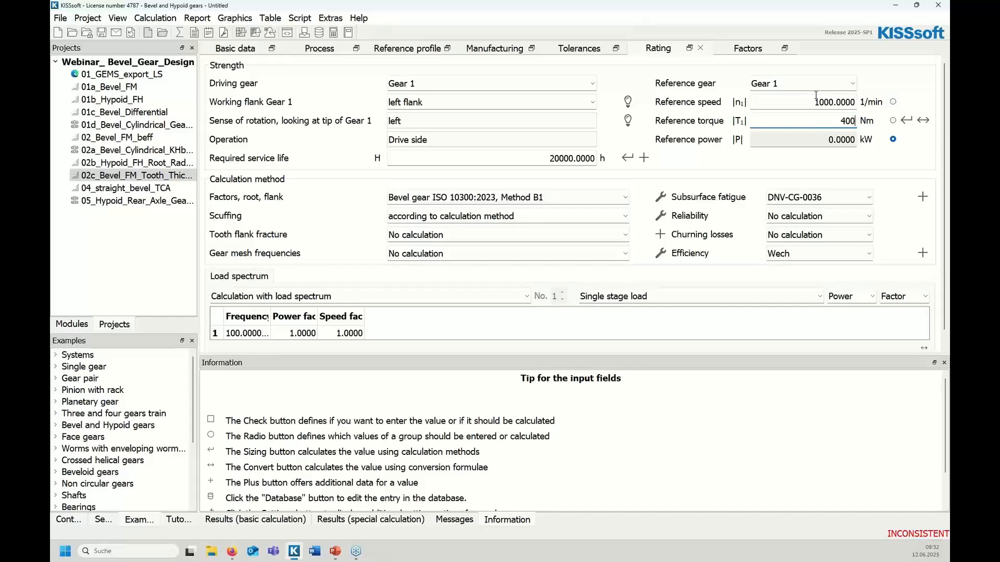
pyautogui.press('Return')
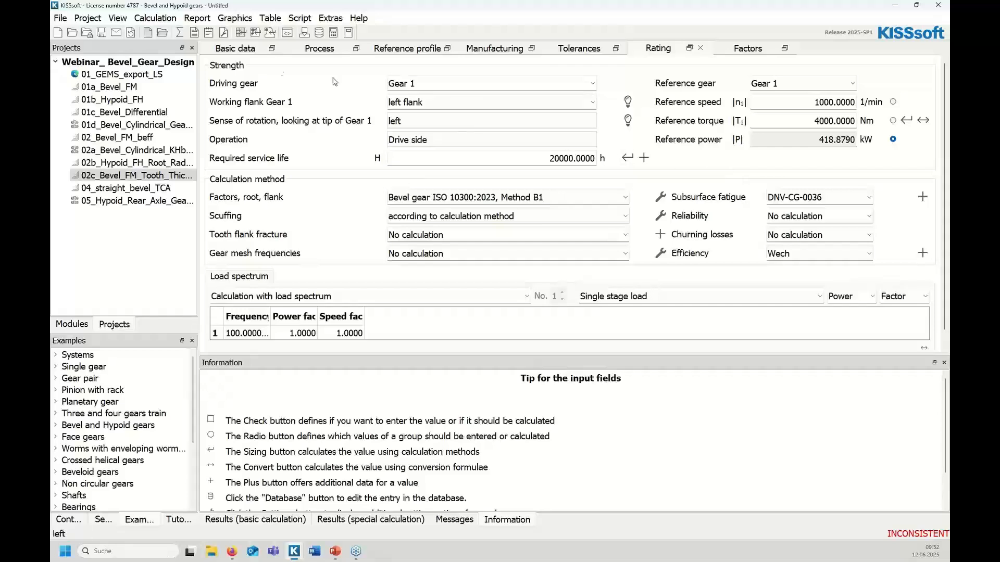
# Step: Run the macrogeometry rough sizing with a transmission ratio of 3.2, a facewidth-to-module ratio of 10 and a 35° mean spiral angle for Gear 2
pyautogui.click(241, 35)
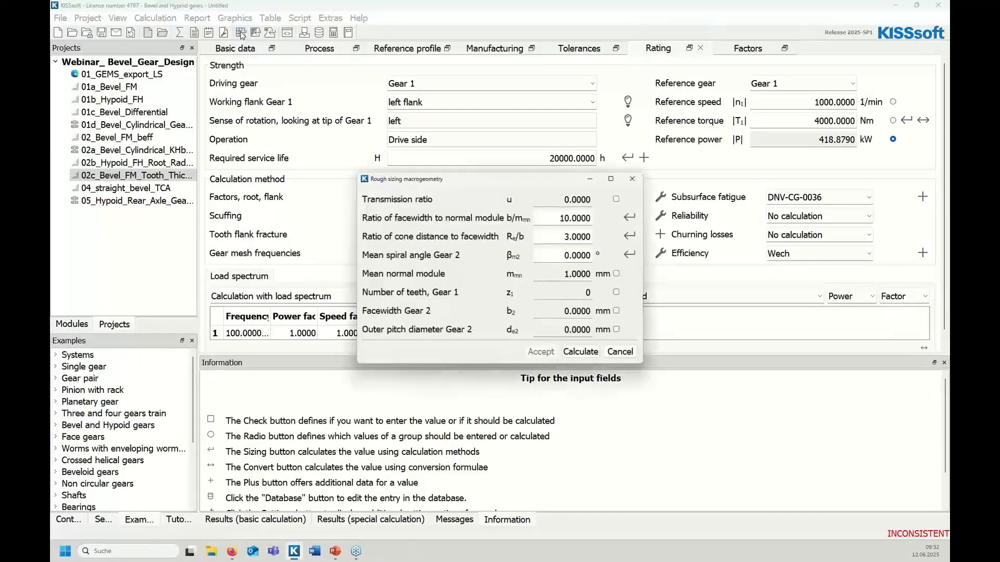
pyautogui.click(617, 199)
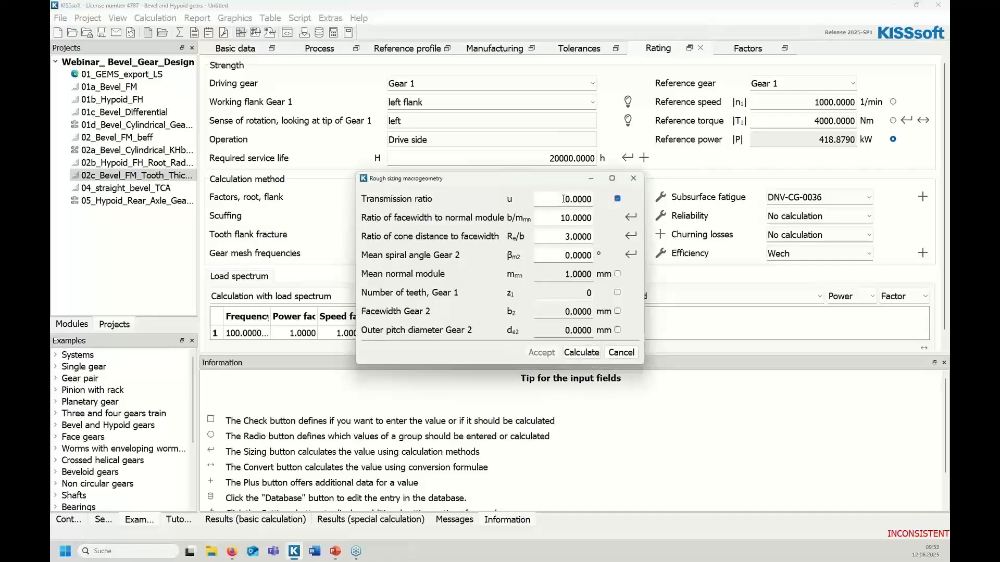
pyautogui.write('3.2')
pyautogui.click(631, 217)
pyautogui.click(582, 353)
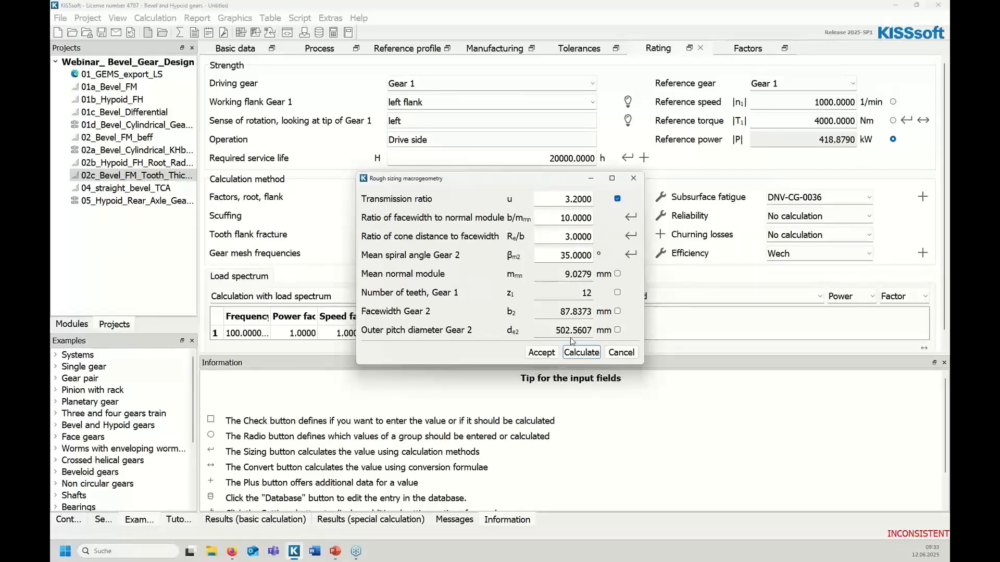
# Step: Fix the outer pitch diameter of Gear 2 at 470 mm, recalculate the rough sizing and accept the result
pyautogui.click(617, 330)
pyautogui.doubleClick(553, 330)
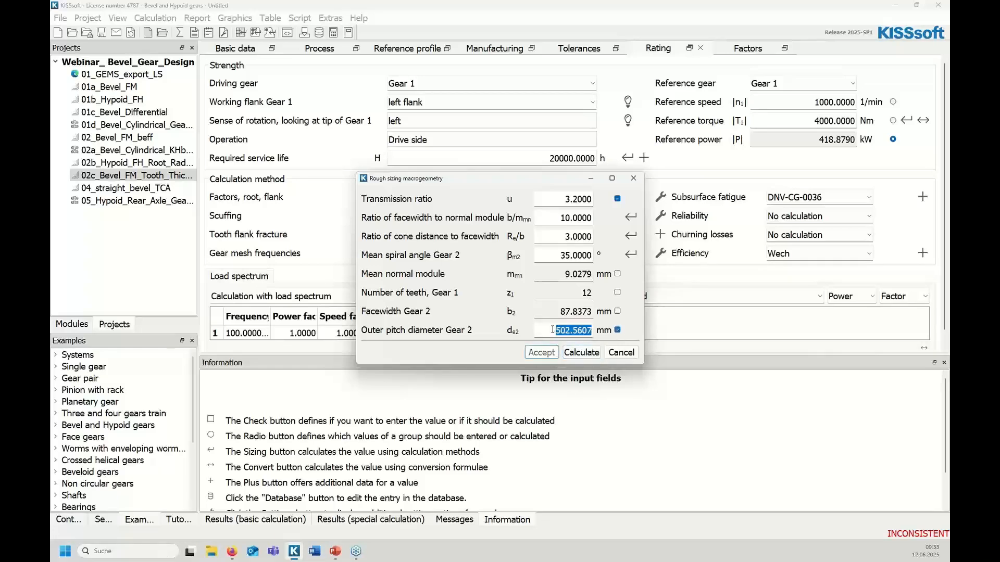
pyautogui.write('470')
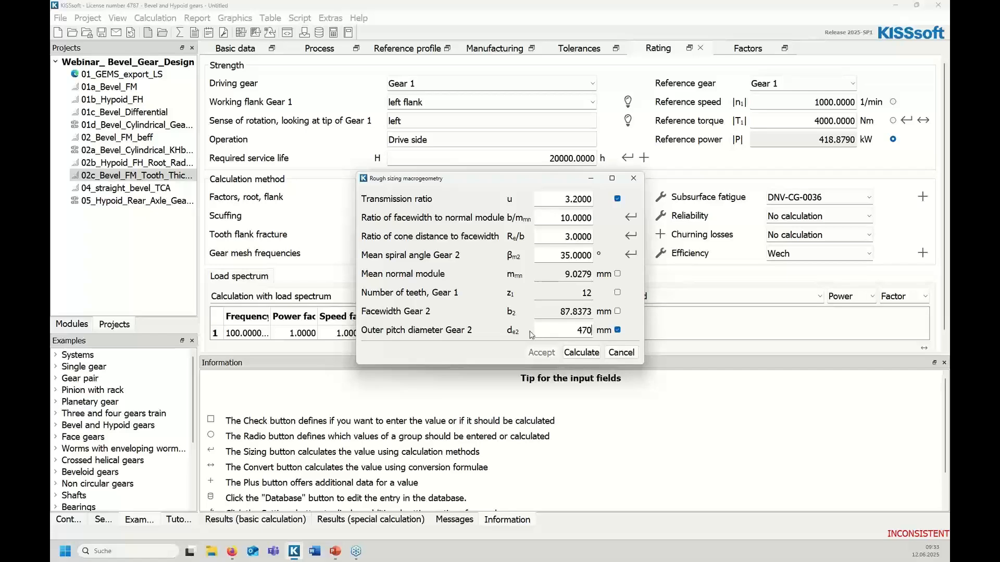
pyautogui.click(586, 353)
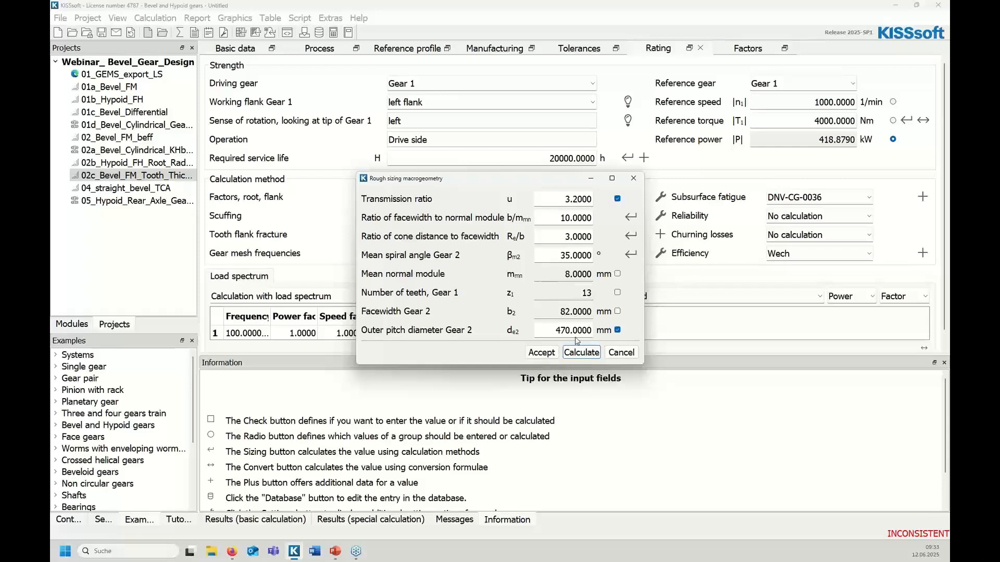
pyautogui.click(542, 353)
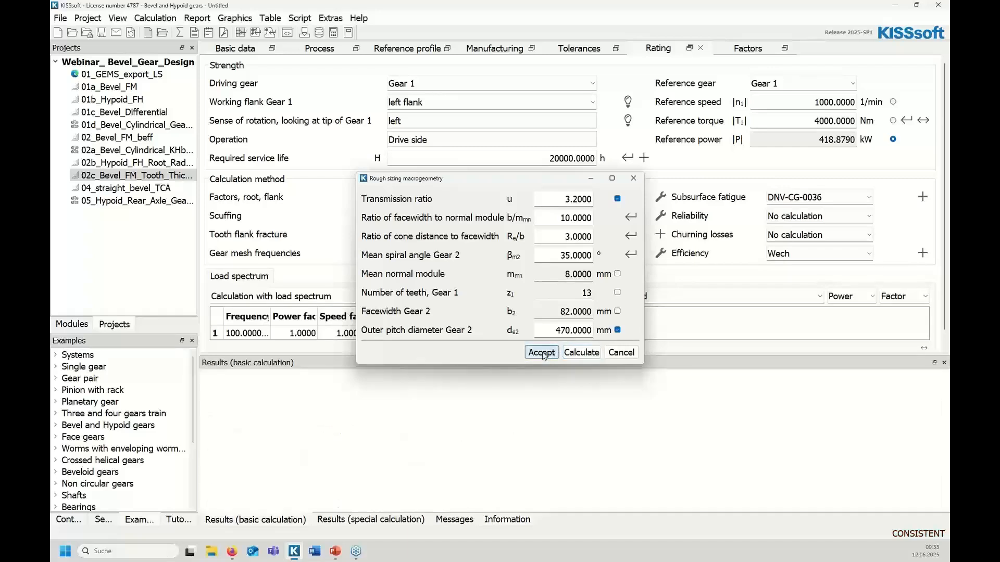
# Step: Start the macrogeometry fine sizing and update its inputs from the current gear data
pyautogui.click(259, 32)
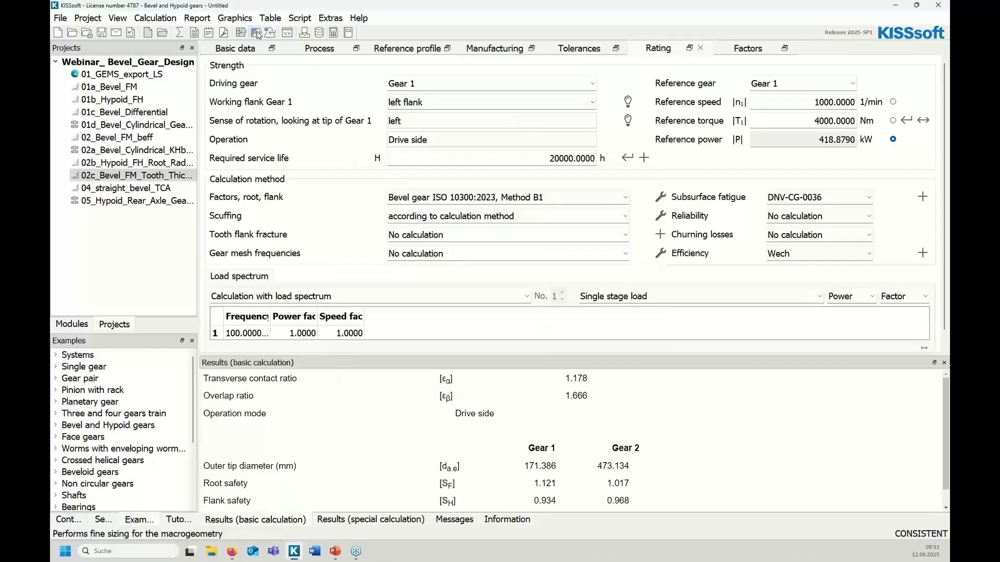
pyautogui.moveTo(539, 165); pyautogui.dragTo(609, 95)
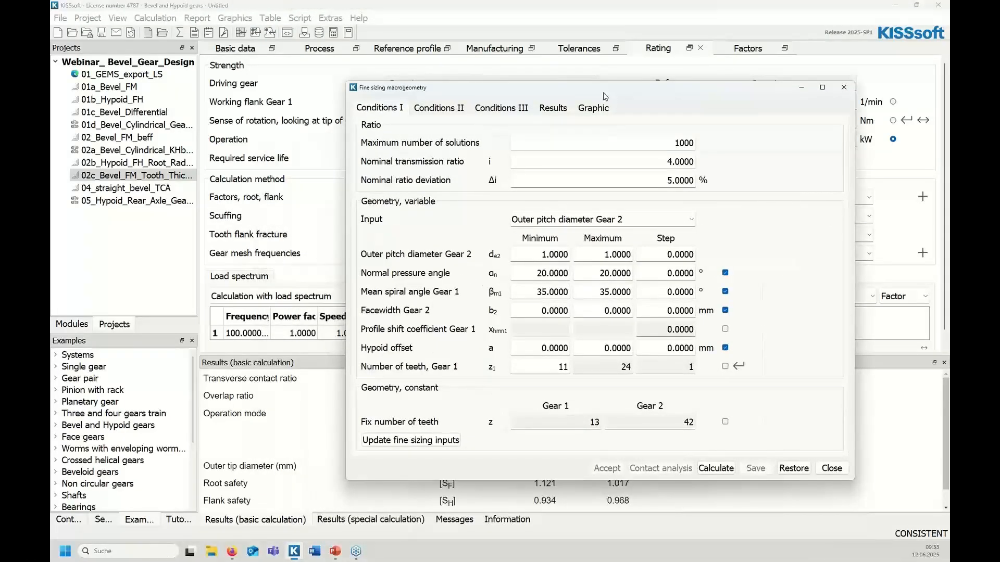
pyautogui.click(404, 441)
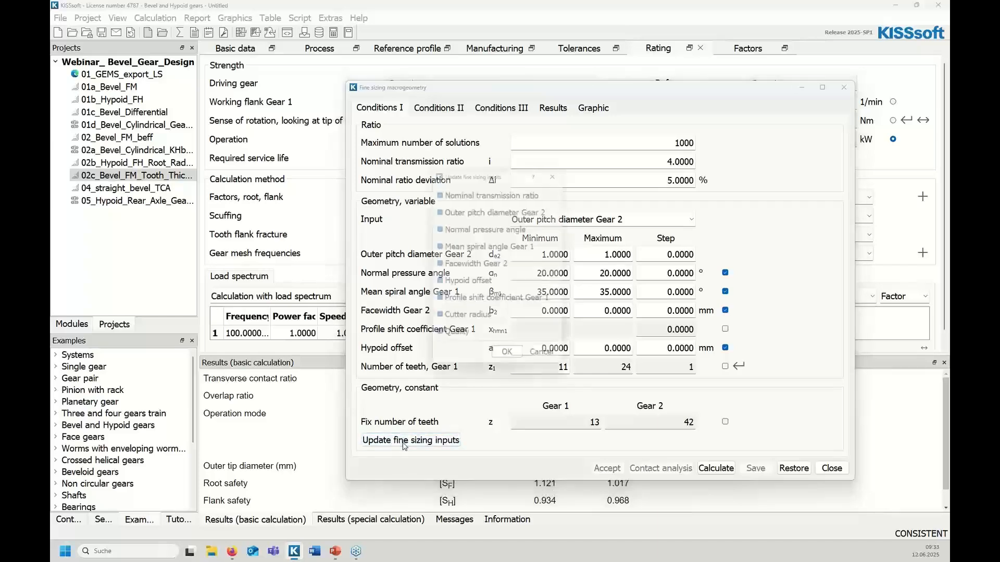
pyautogui.click(505, 363)
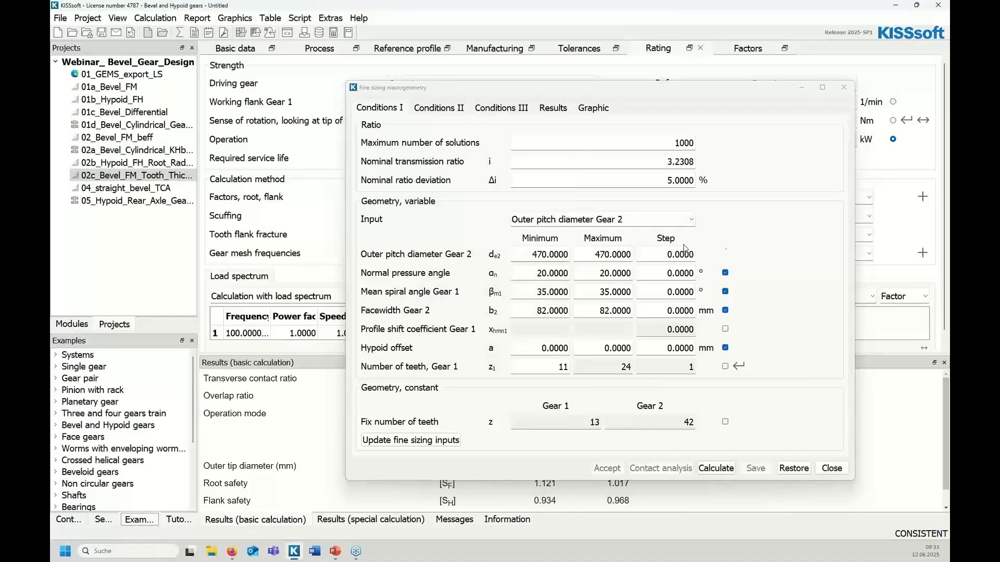
# Step: Vary the normal pressure angle from 19° to 21° in steps of 1° in the fine sizing
pyautogui.doubleClick(533, 274)
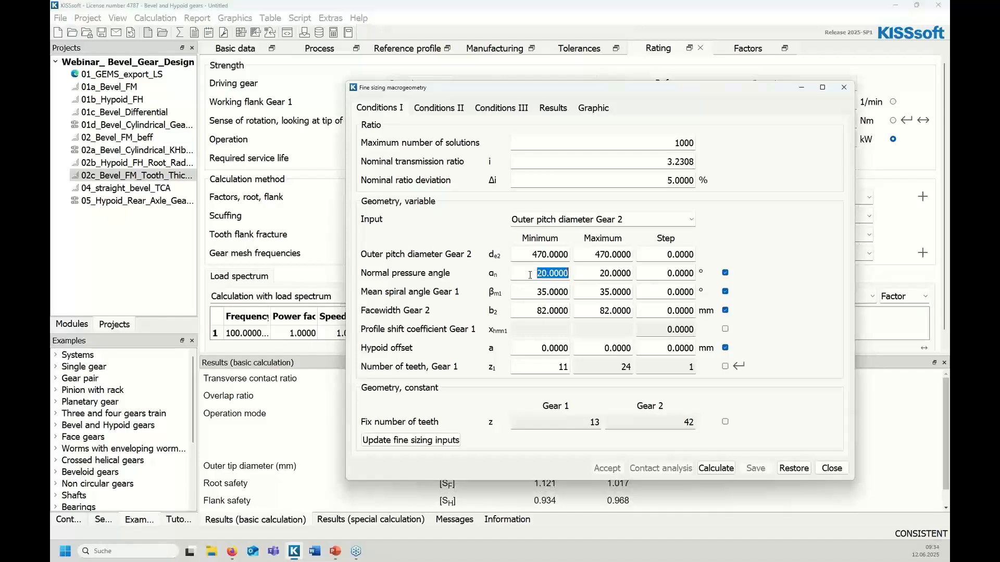
pyautogui.write('19')
pyautogui.press('Tab')
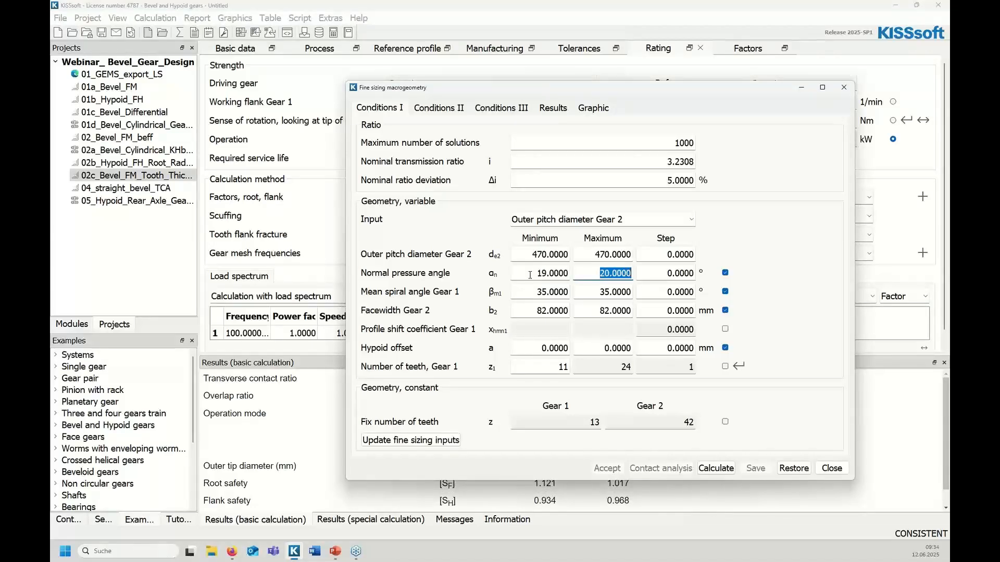
pyautogui.write('21')
pyautogui.press('Tab')
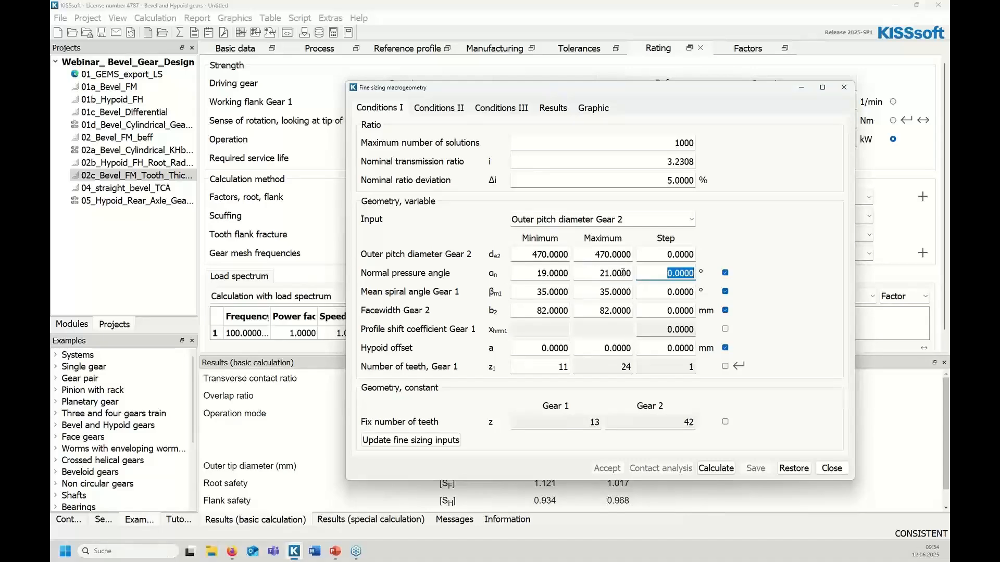
pyautogui.write('1')
# Step: Vary the mean spiral angle of Gear 1 from 25° to 40° in steps of 5°
pyautogui.click(523, 295)
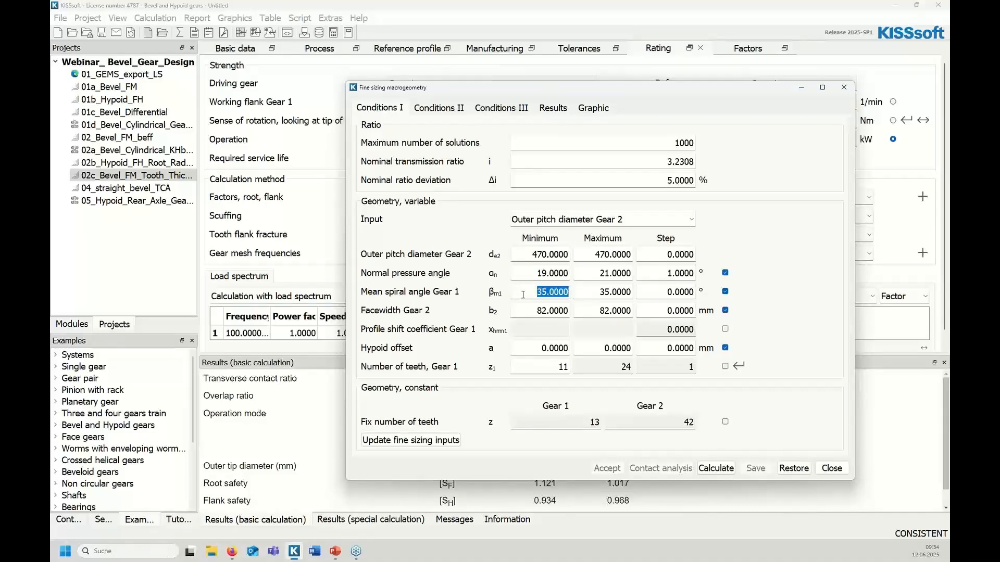
pyautogui.write('25')
pyautogui.click(599, 293)
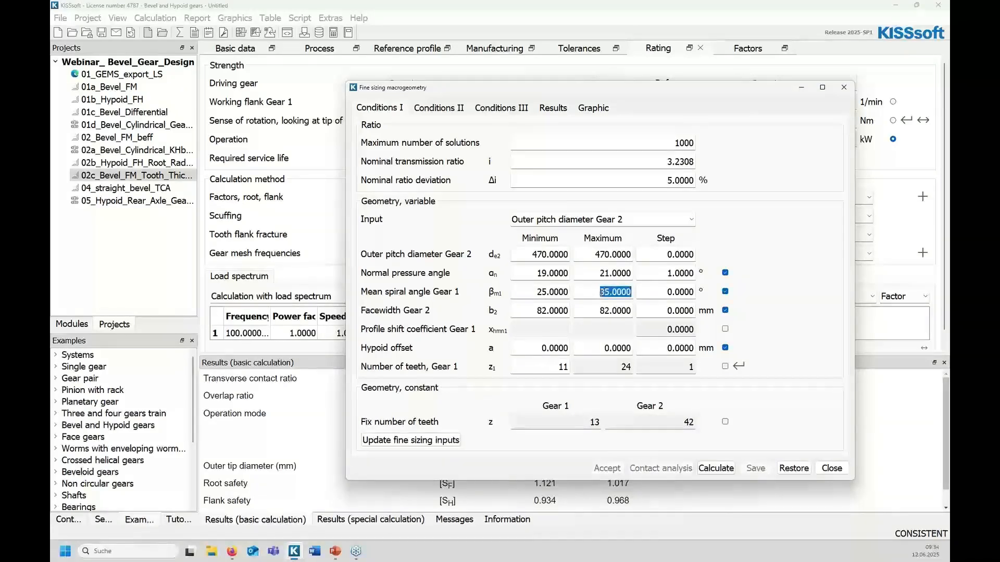
pyautogui.write('40')
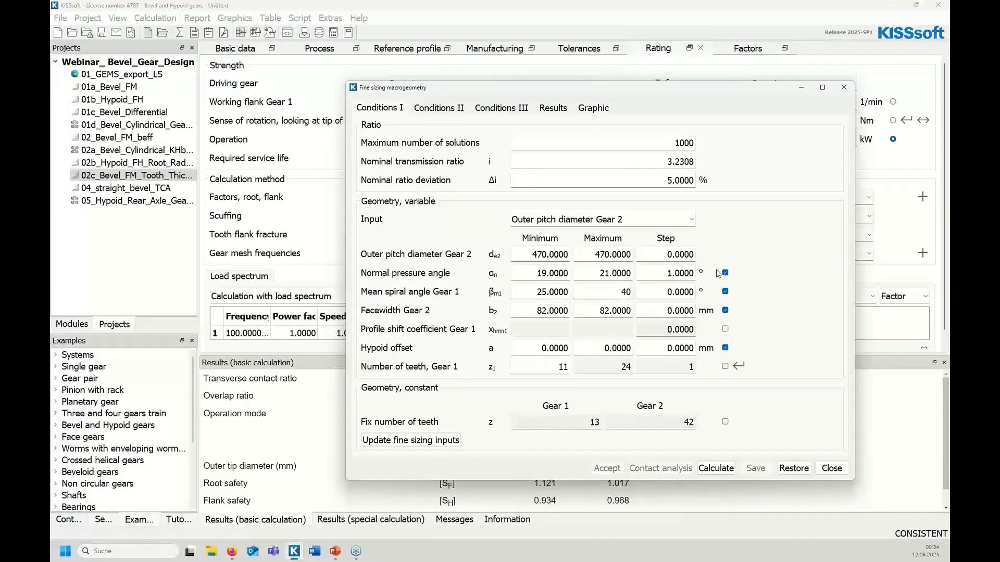
pyautogui.press('Tab')
pyautogui.write('5')
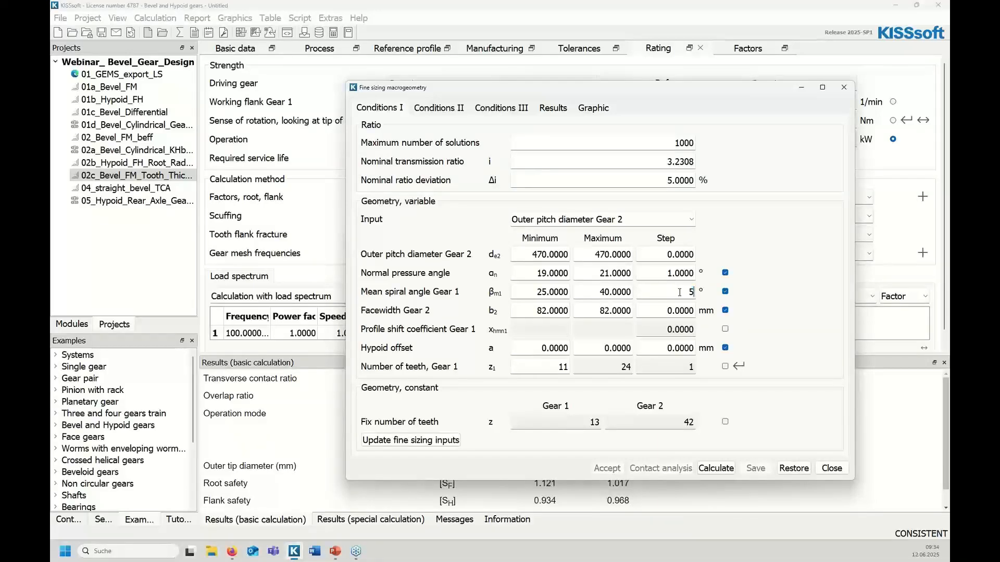
# Step: Switch off the variation of the Gear 2 facewidth and the hypoid offset
pyautogui.click(725, 310)
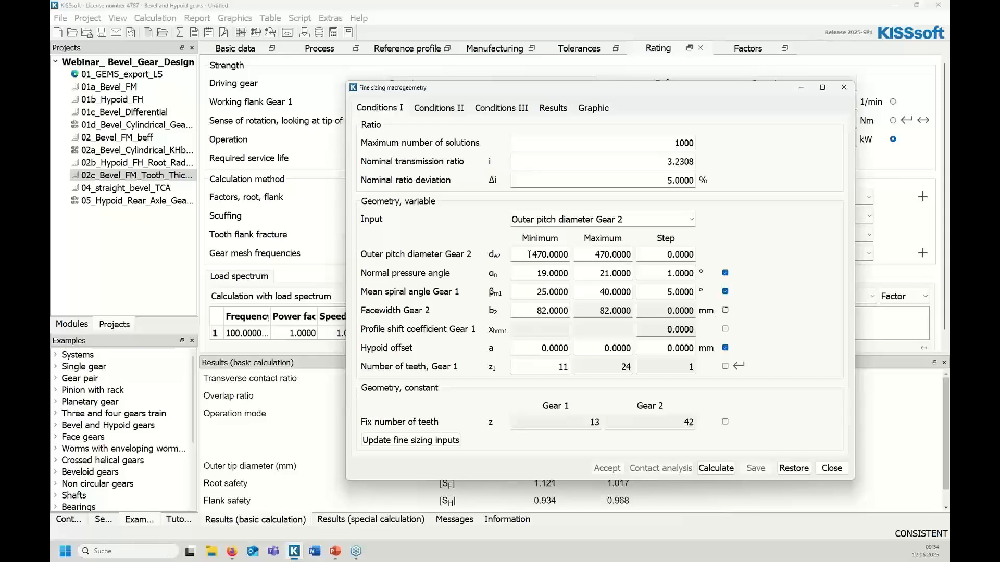
pyautogui.click(551, 221)
pyautogui.click(551, 221)
pyautogui.click(725, 349)
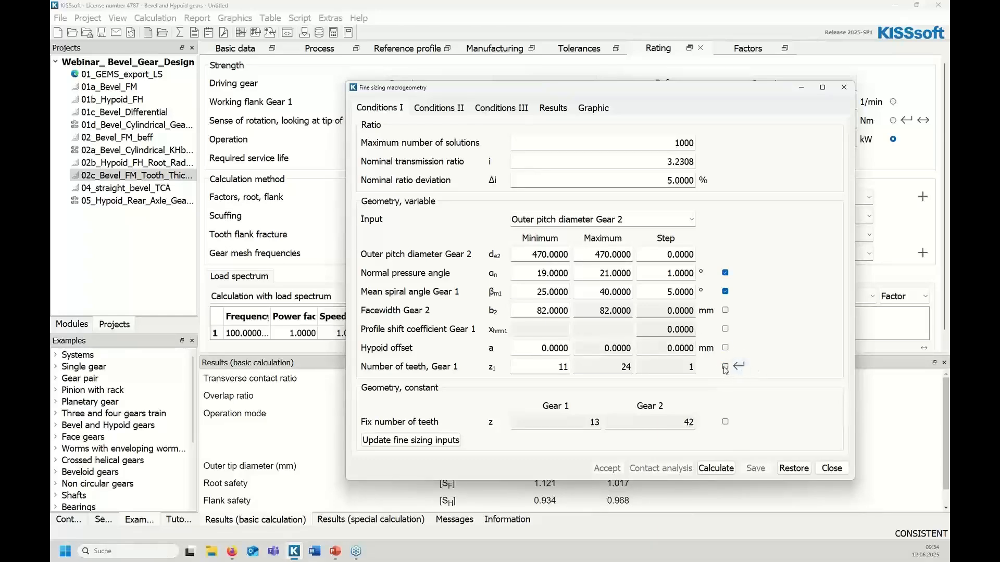
# Step: Enable the range for the number of teeth of Gear 1 and set it from 8 to 18
pyautogui.click(726, 367)
pyautogui.doubleClick(525, 364)
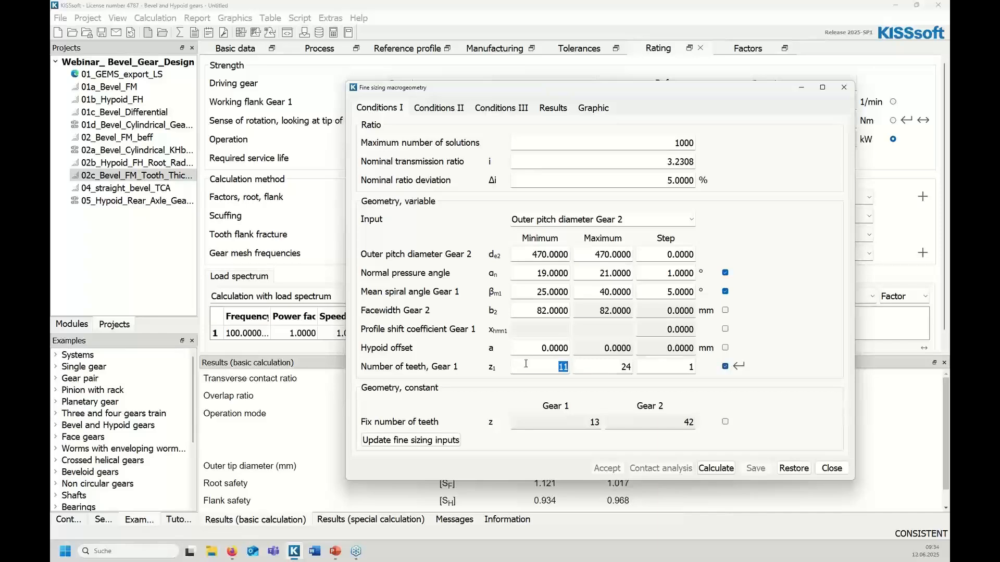
pyautogui.write('8')
pyautogui.doubleClick(604, 367)
pyautogui.write('18')
# Step: In Conditions III, disable the limits on the ratios of facewidth to cone distance and facewidth to normal module
pyautogui.click(500, 109)
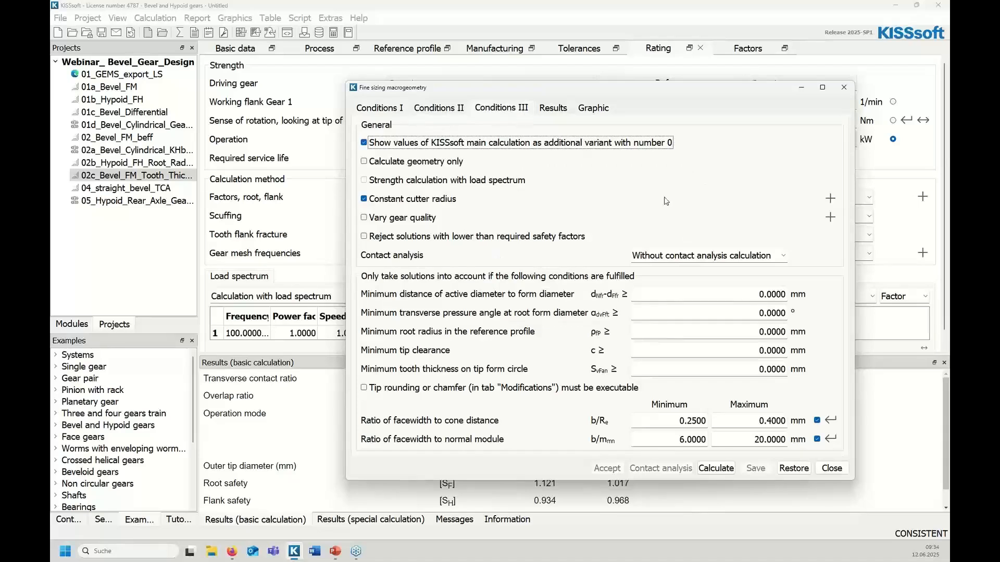
pyautogui.click(816, 420)
pyautogui.click(816, 439)
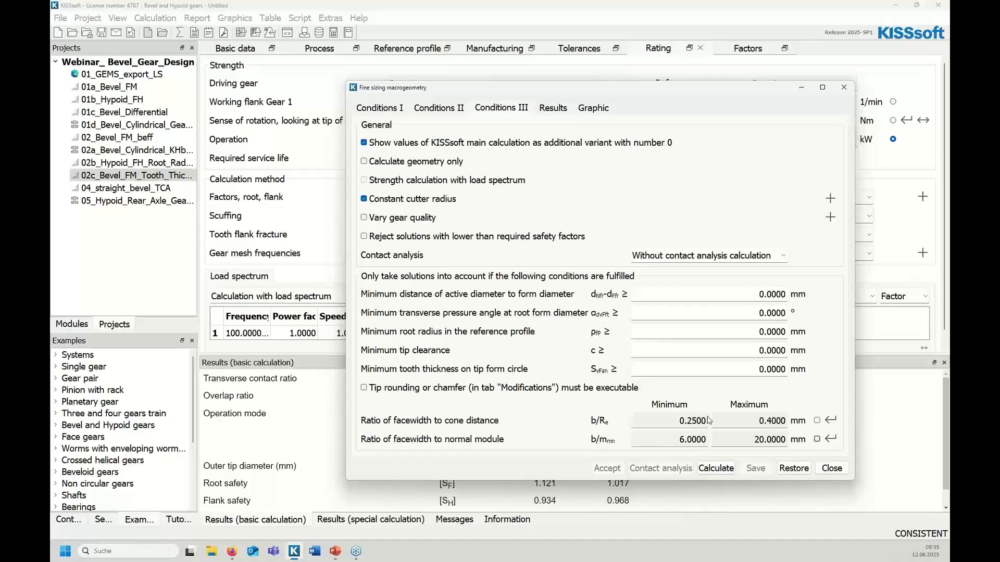
# Step: Calculate the fine sizing variants and sort the results by variant number in descending order
pyautogui.click(716, 468)
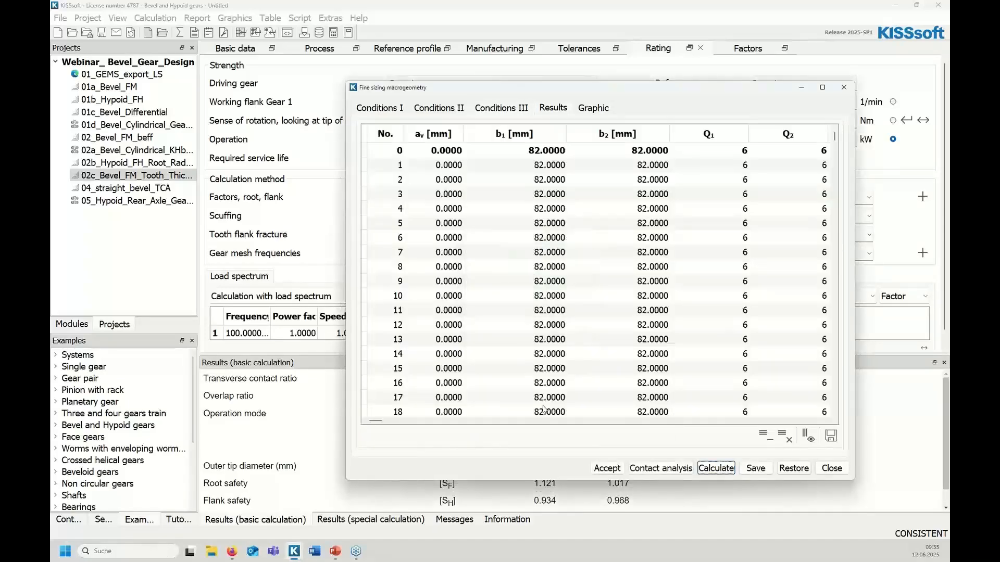
pyautogui.click(394, 139)
pyautogui.click(390, 134)
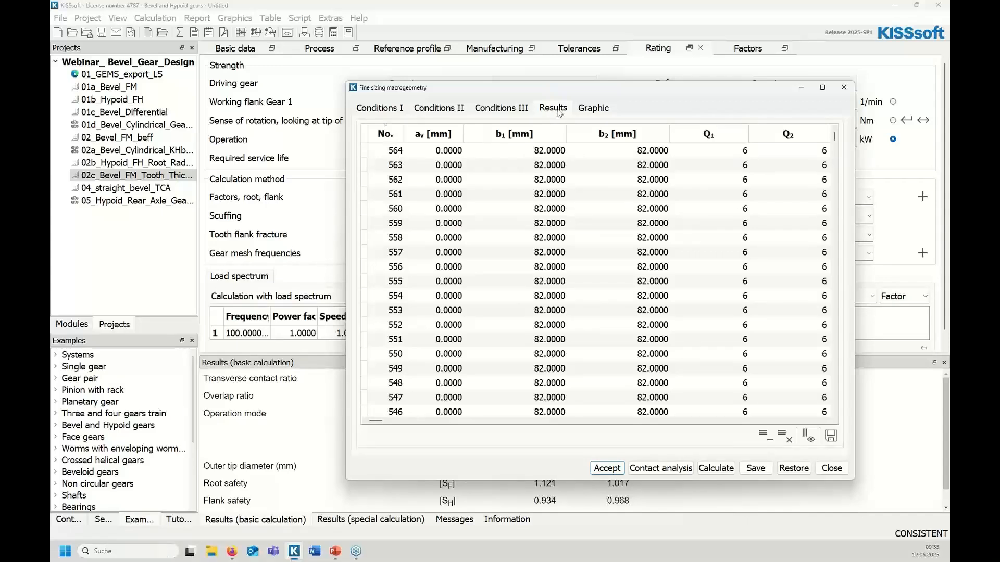
# Step: Check the selectable result columns, keeping all, and plot the fine sizing variants with minimum root safety on the horizontal axis
pyautogui.click(807, 436)
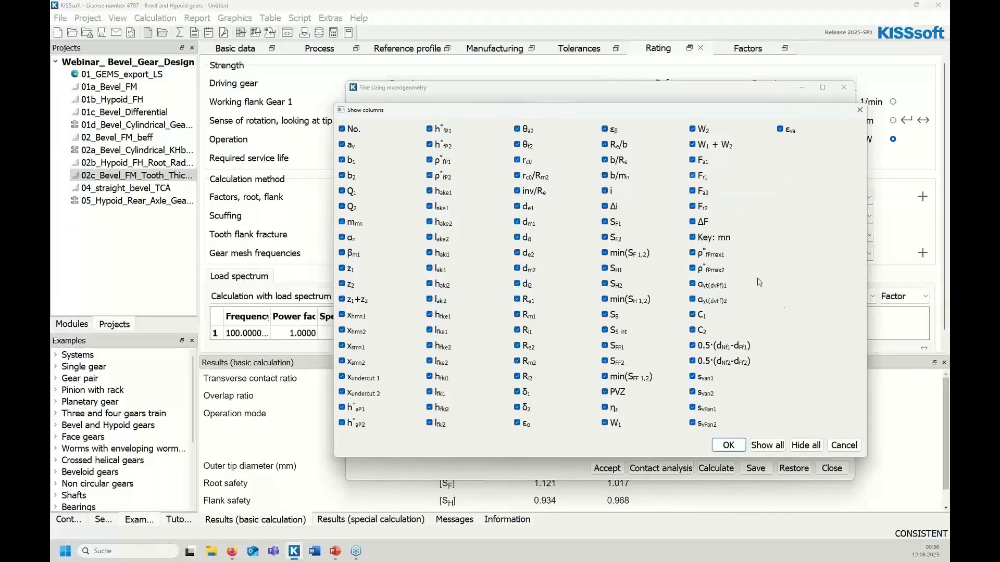
pyautogui.click(729, 447)
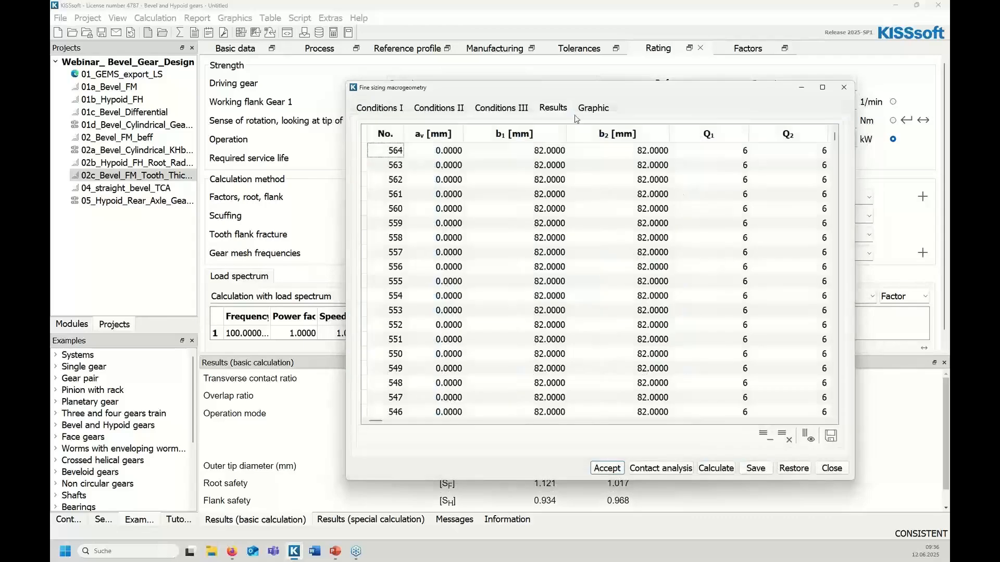
pyautogui.click(593, 109)
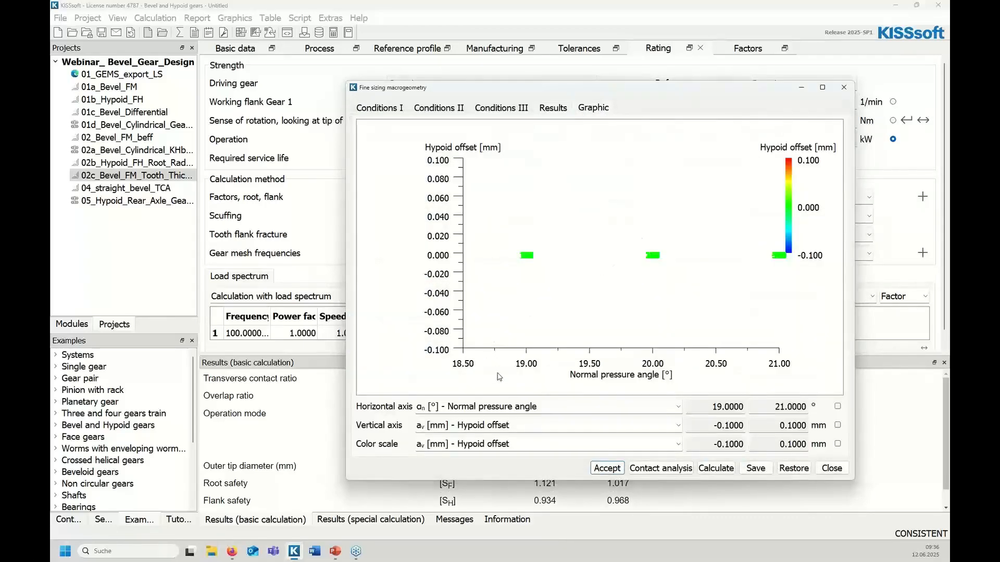
pyautogui.click(496, 409)
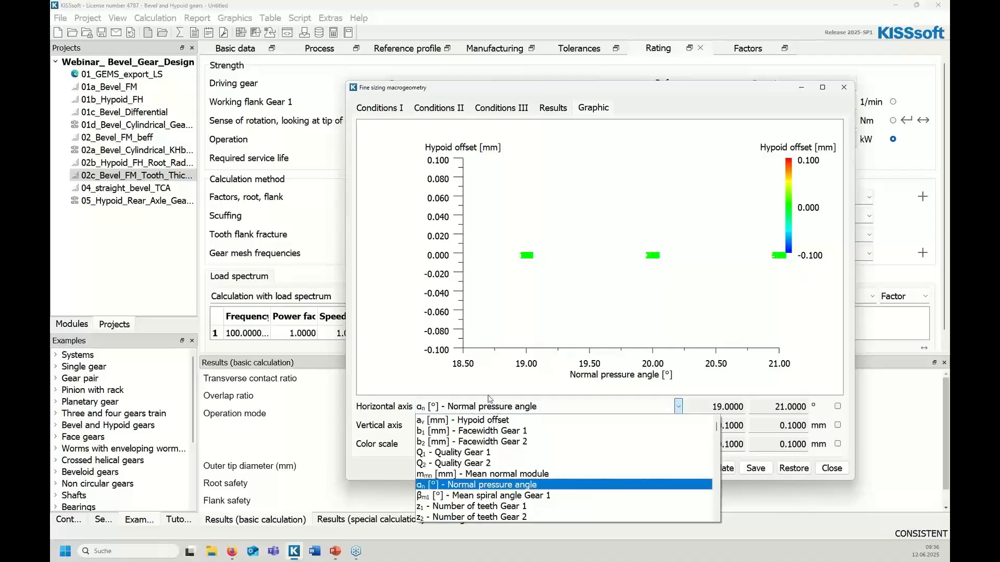
pyautogui.scroll(-15, 478, 443)
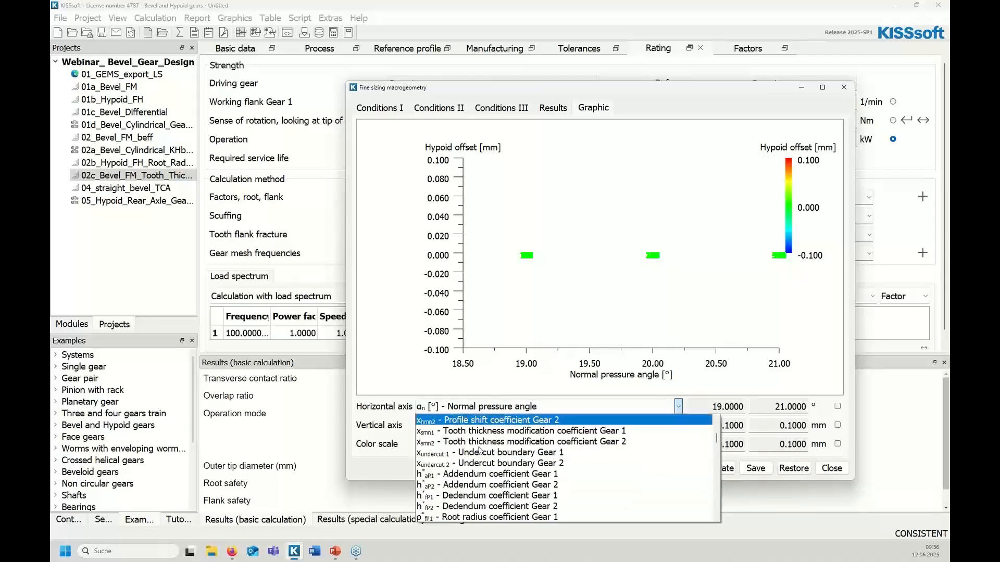
pyautogui.scroll(-10, 477, 446)
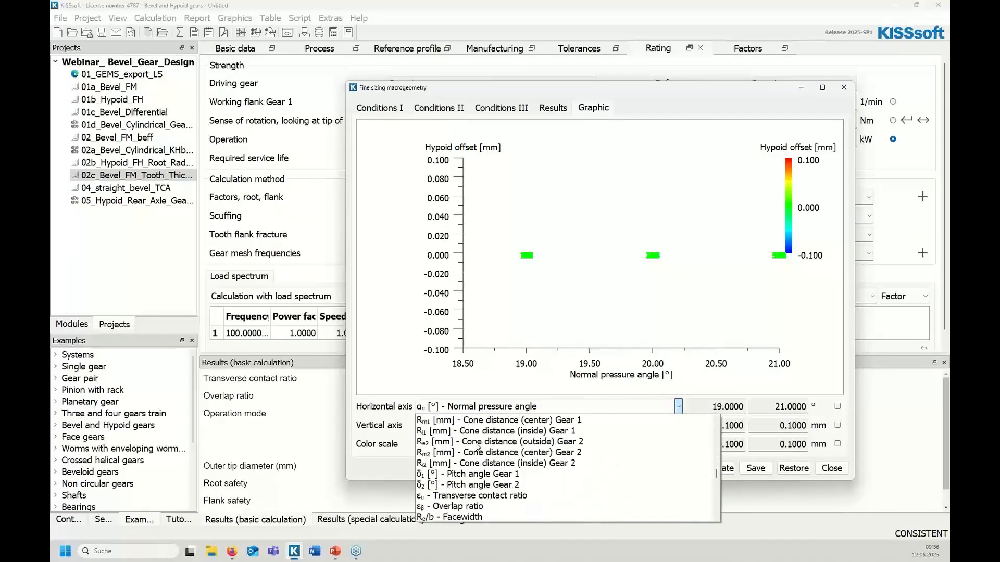
pyautogui.scroll(-5, 474, 484)
pyautogui.press('Escape')
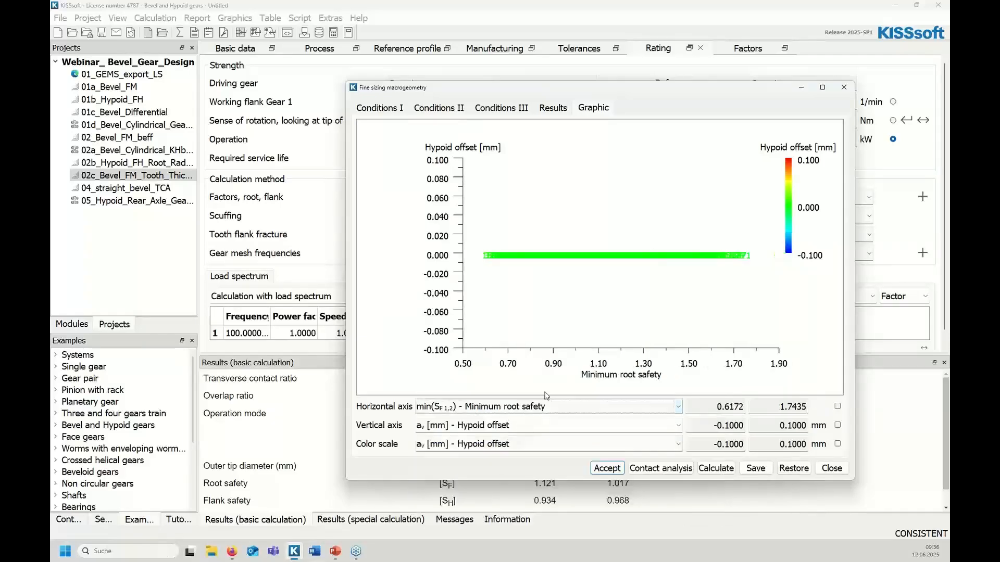
# Step: Plot the radial force of Gear 1 on the vertical axis and color the variants by the number of teeth of Gear 1
pyautogui.click(477, 428)
pyautogui.scroll(-10, 489, 471)
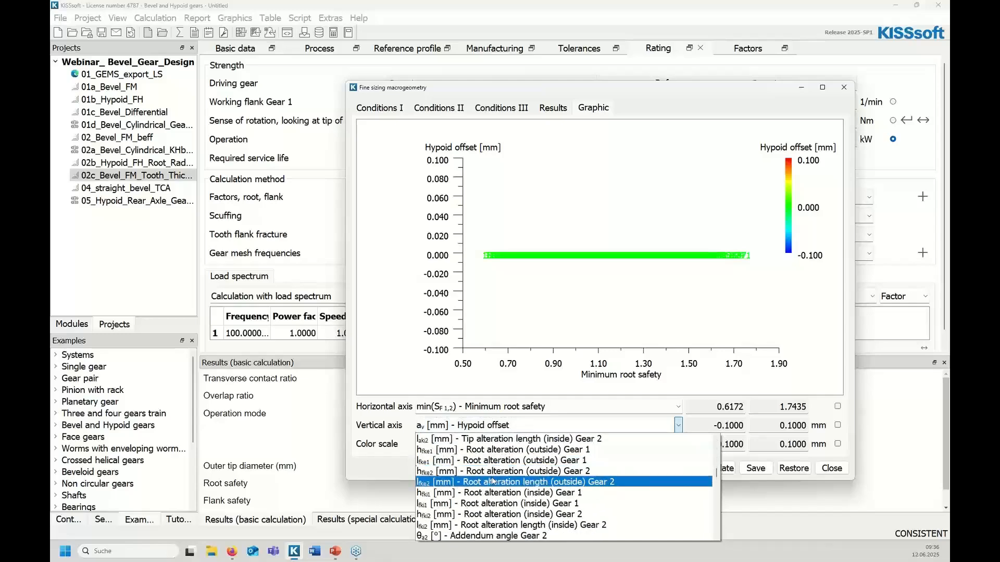
pyautogui.scroll(-5, 496, 482)
pyautogui.scroll(-6, 494, 481)
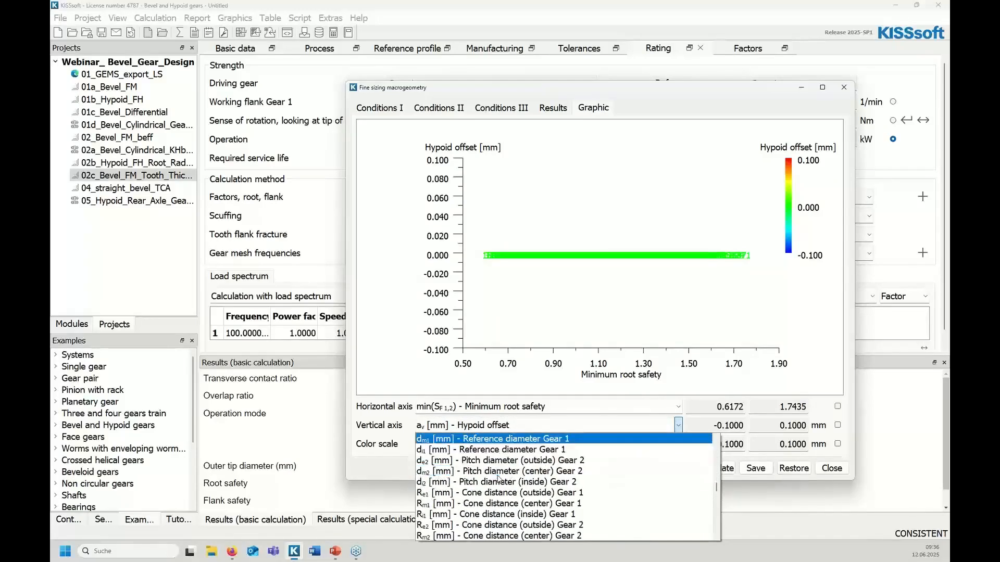
pyautogui.scroll(-16, 490, 489)
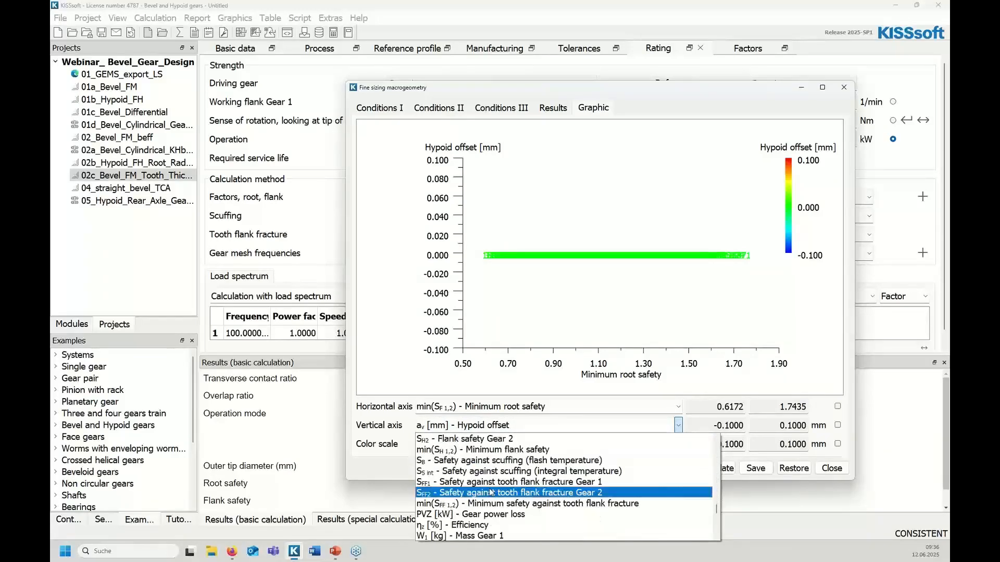
pyautogui.scroll(-2, 489, 492)
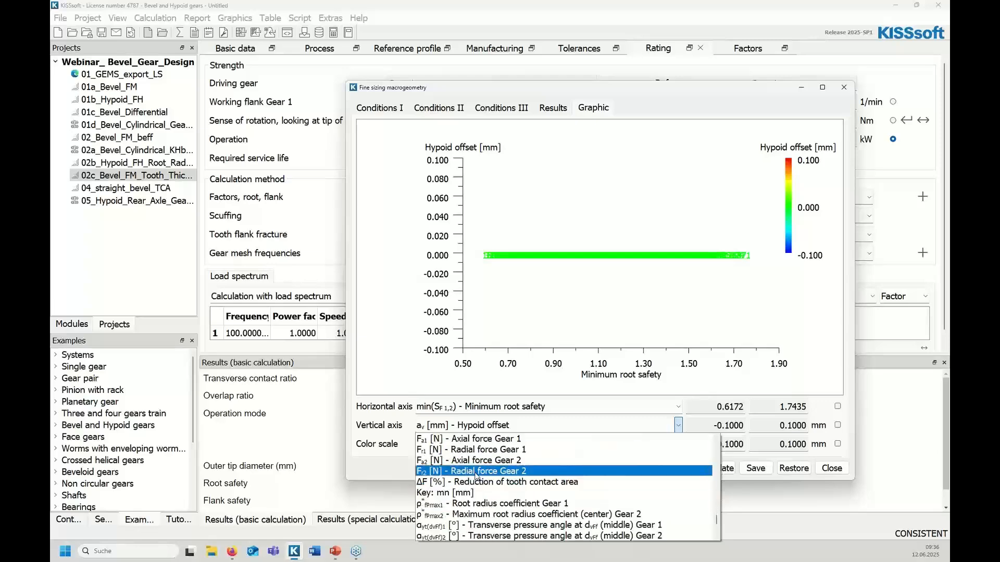
pyautogui.click(480, 449)
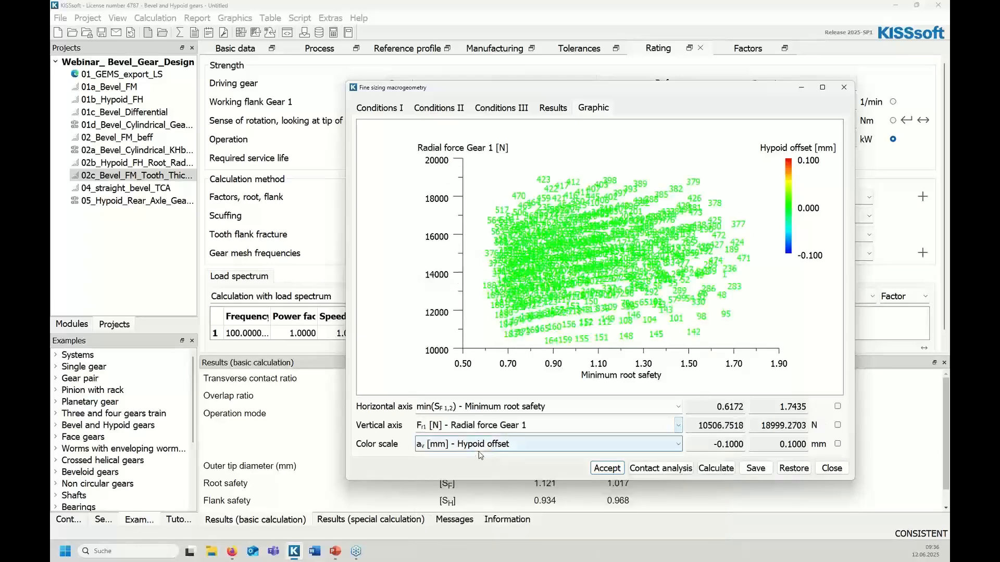
pyautogui.click(480, 449)
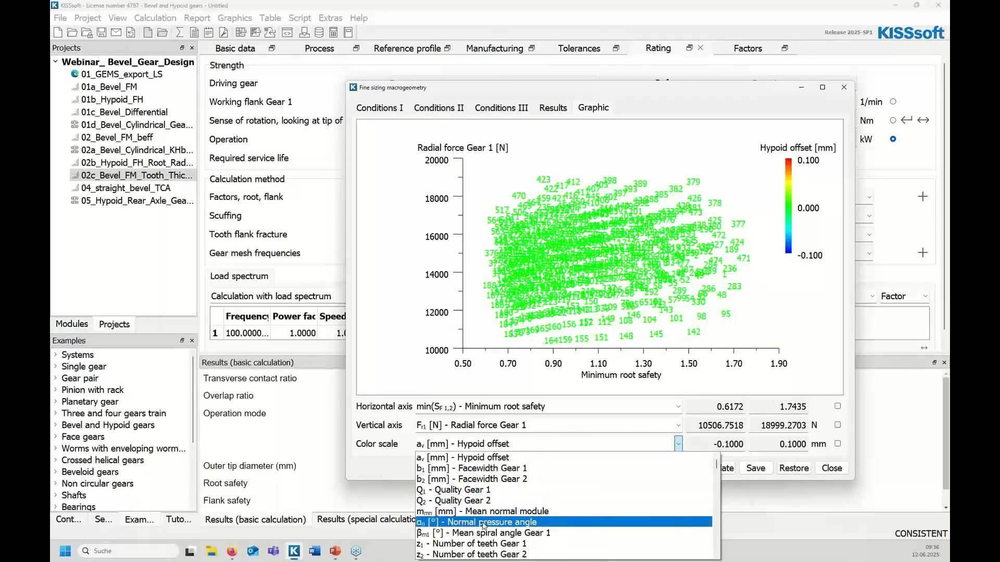
pyautogui.click(492, 545)
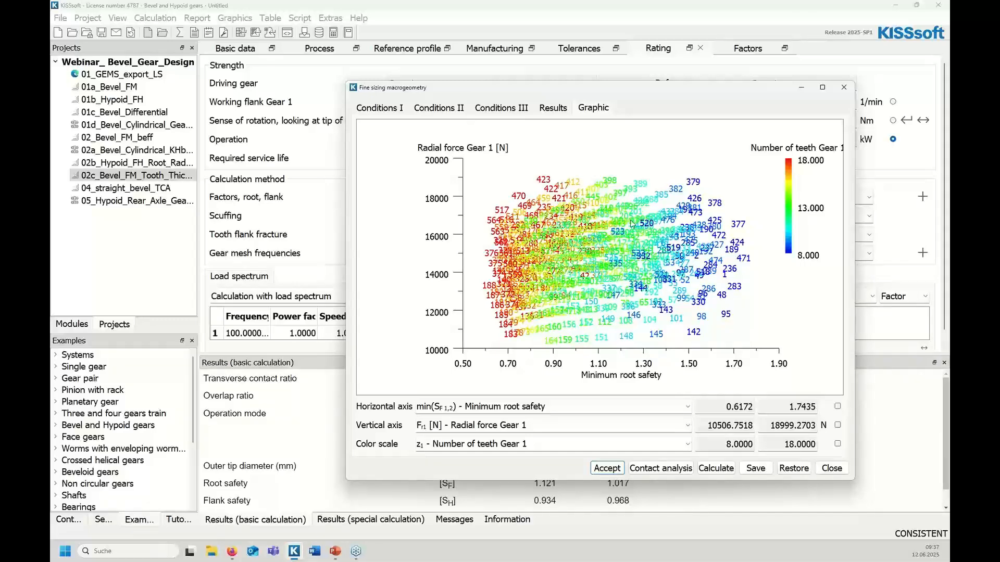
# Step: Return to the list of fine sizing variants and close the fine sizing without accepting a variant
pyautogui.click(553, 108)
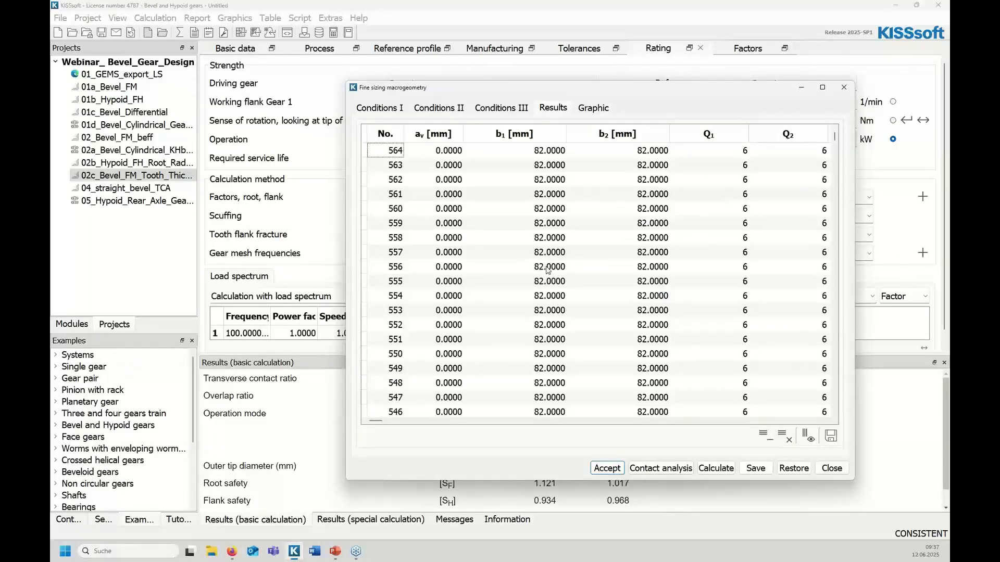
pyautogui.click(834, 468)
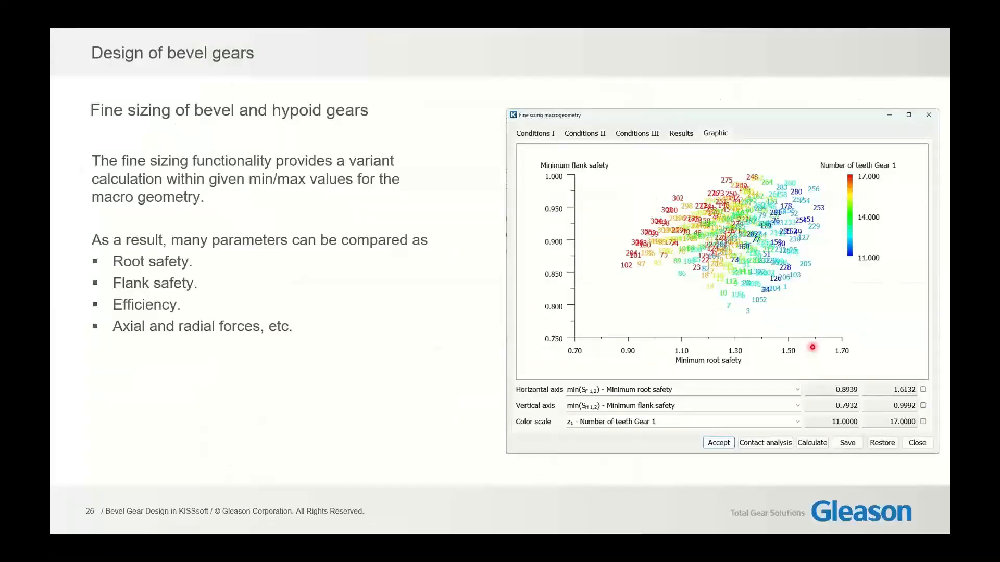
pyautogui.press('Right')
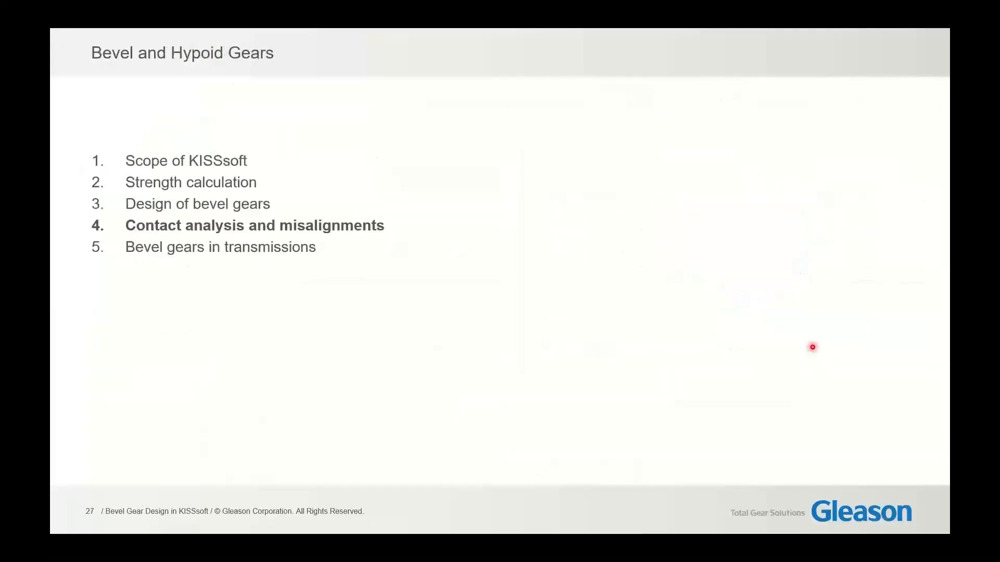
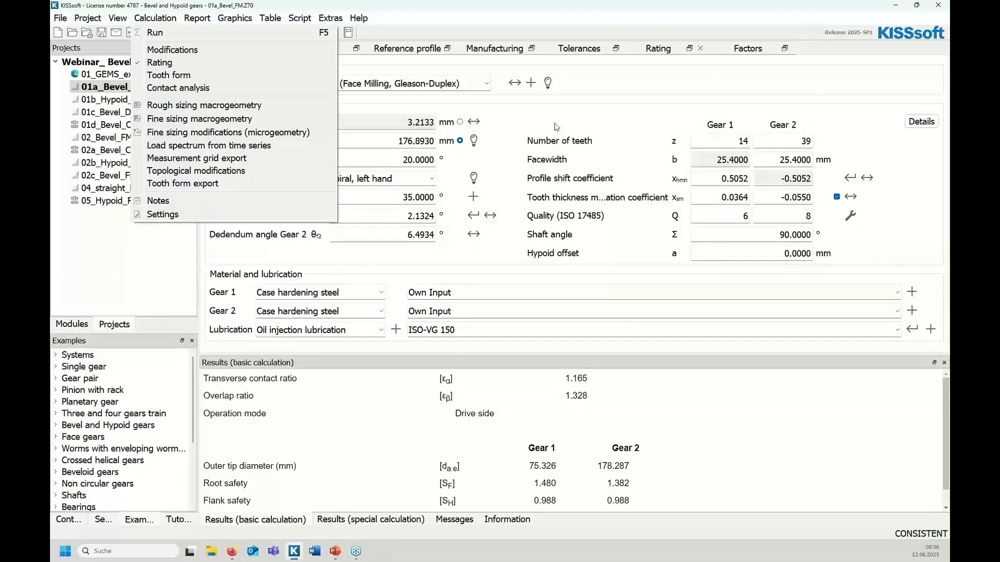
# Step: Examine the inputs of the conversion from GLEASON data sheets for the gear pair and cancel it
pyautogui.click(609, 97)
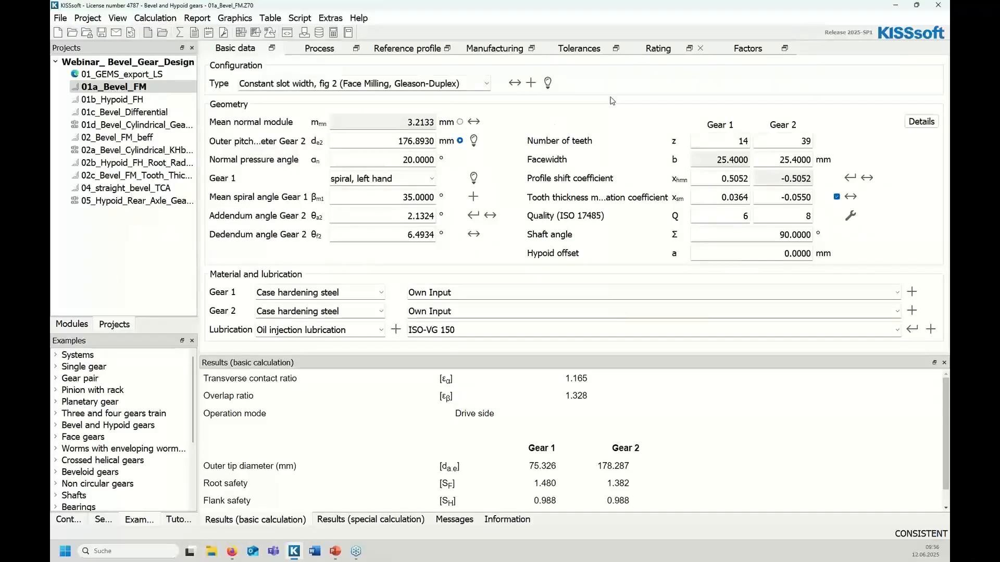
pyautogui.click(514, 83)
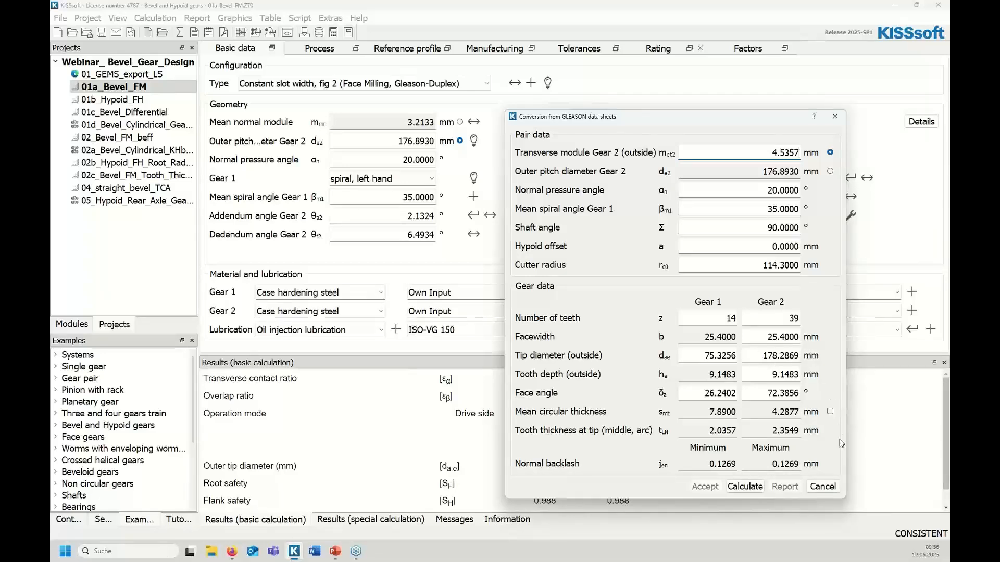
pyautogui.click(819, 487)
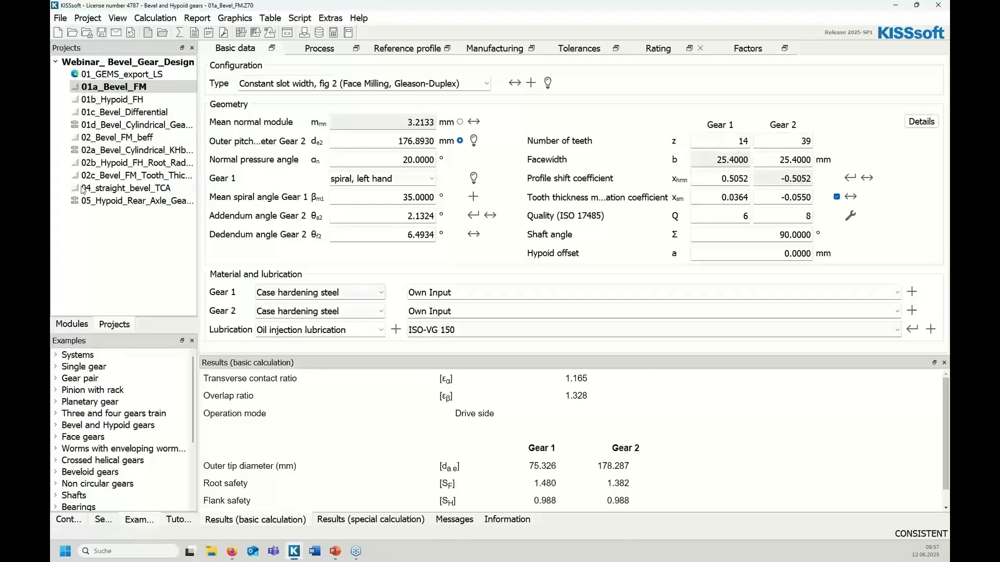
# Step: Open the 05_Hypoid_Rear_Axle_Gearbox model in the 3D view and list its housing elements
pyautogui.doubleClick(125, 202)
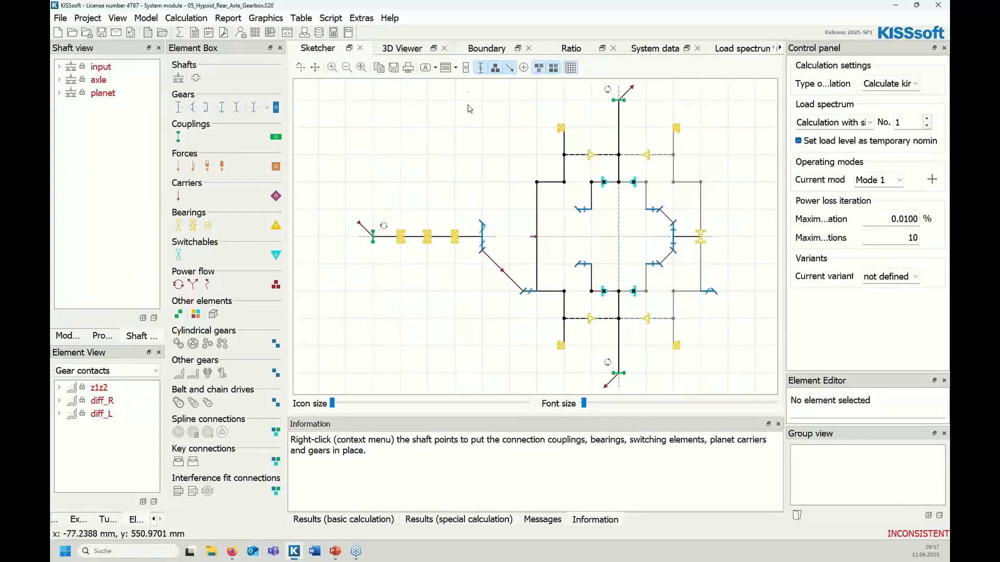
pyautogui.click(411, 53)
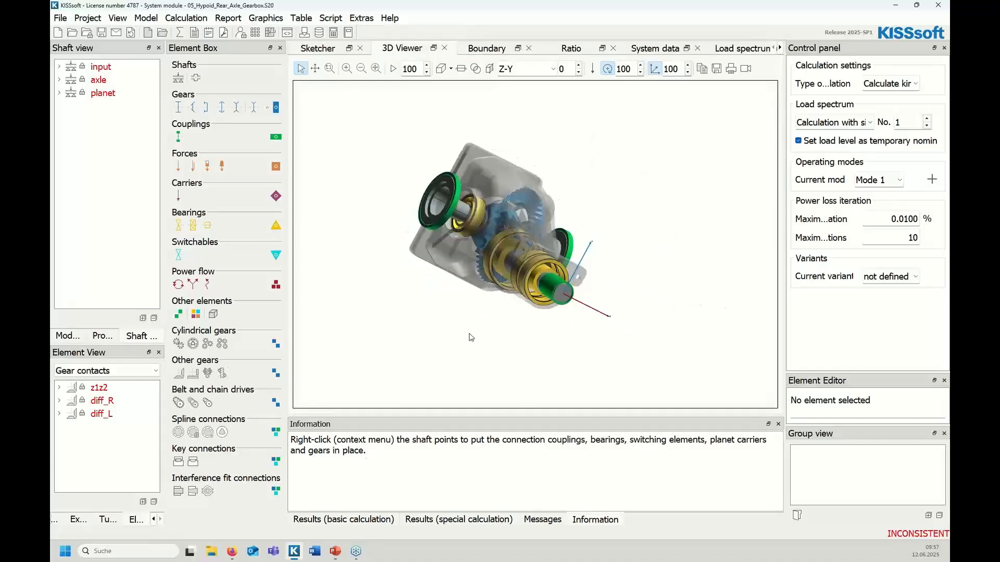
pyautogui.click(107, 370)
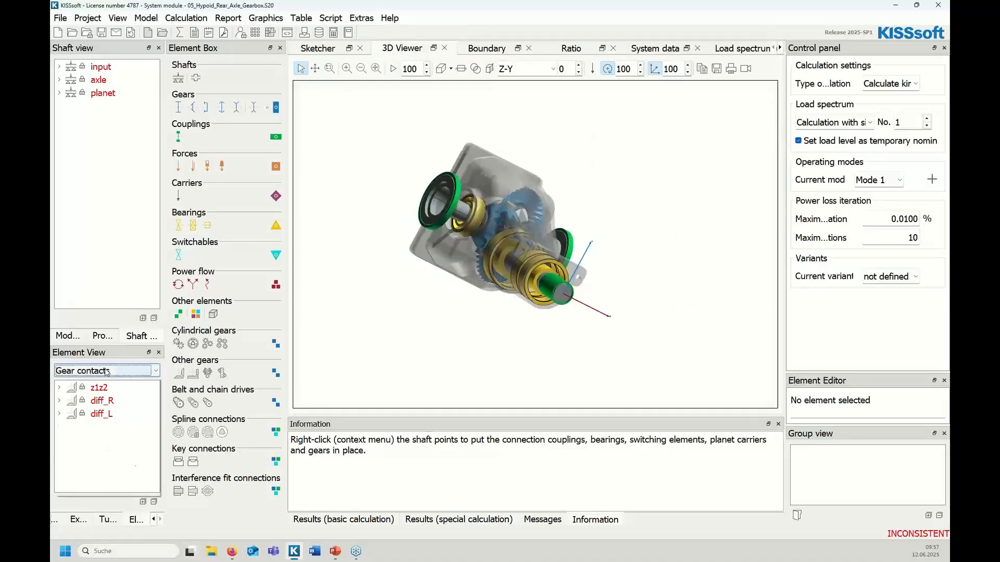
pyautogui.click(98, 492)
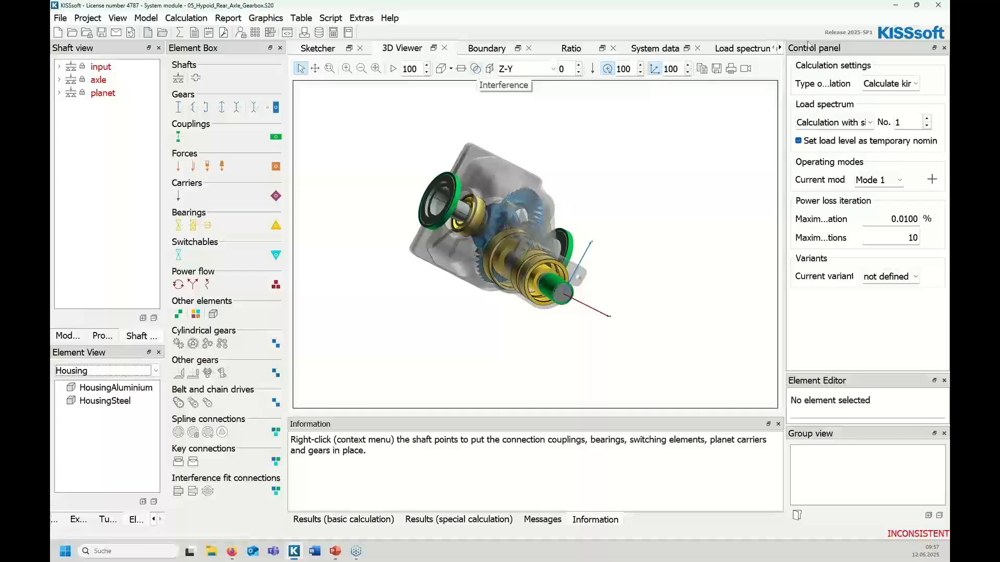
# Step: Display the housing deformation settings to examine the stiffness matrix file and bearing nodes of HousingAluminium
pyautogui.click(779, 48)
pyautogui.click(780, 47)
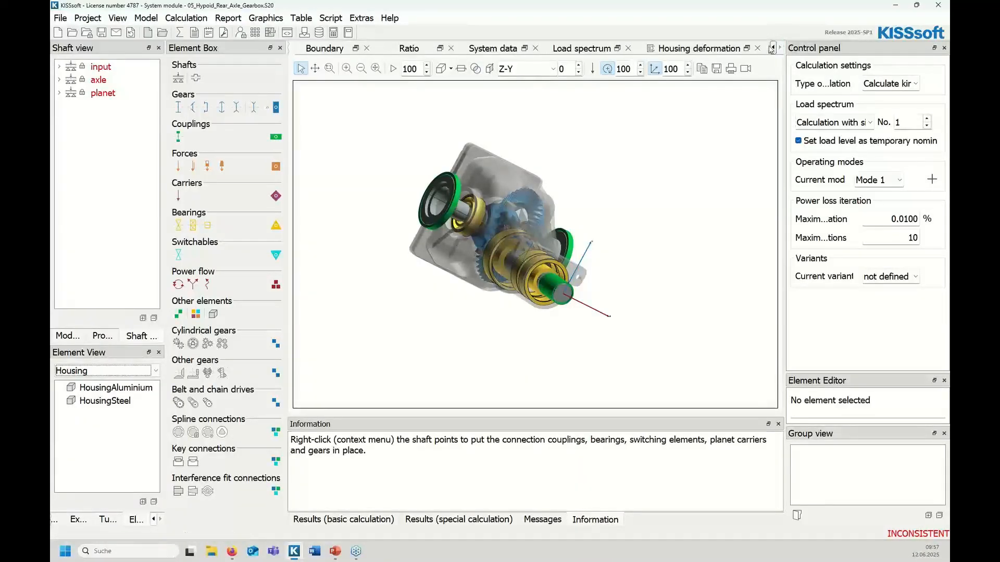
pyautogui.click(709, 49)
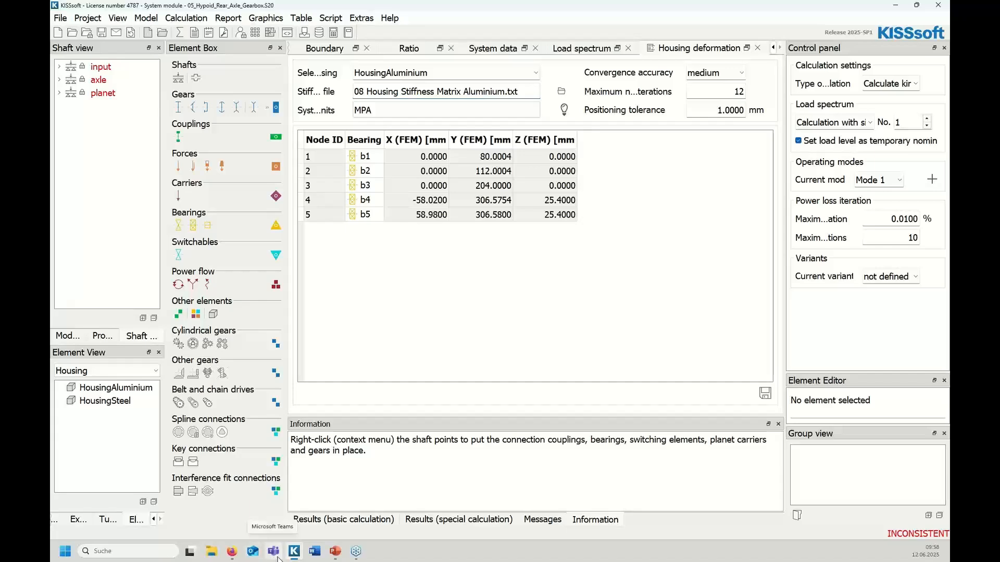
pyautogui.moveTo(290, 556)
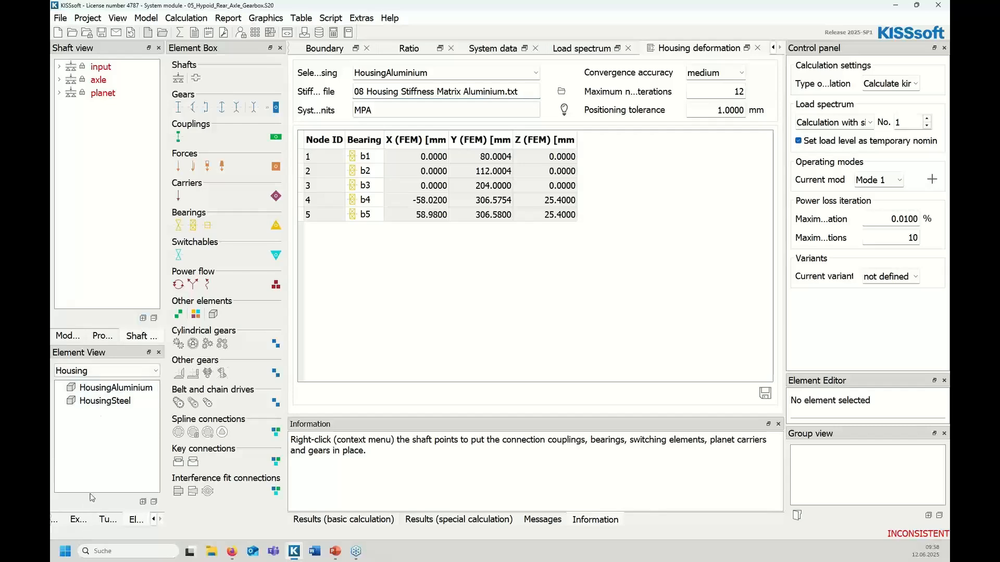
# Step: Reopen the 01a_Bevel_FM calculation and view its rough sizing macrogeometry inputs, cancelling without changes
pyautogui.click(96, 336)
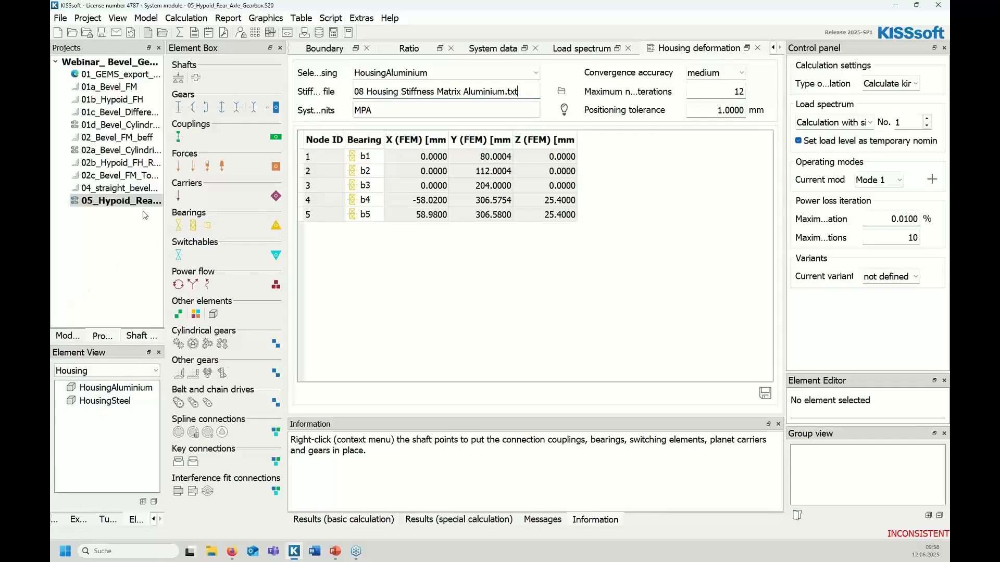
pyautogui.click(109, 87)
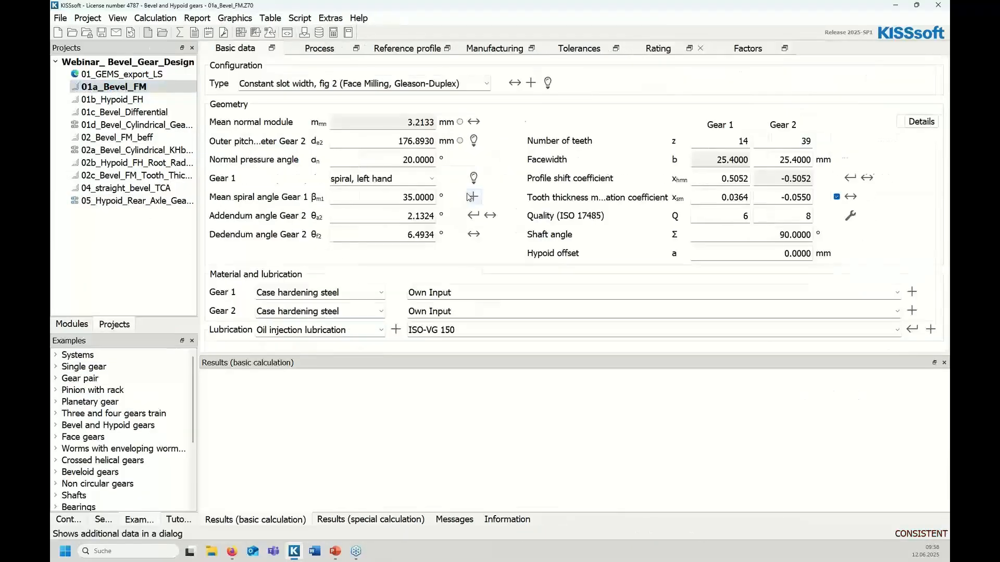
pyautogui.click(241, 32)
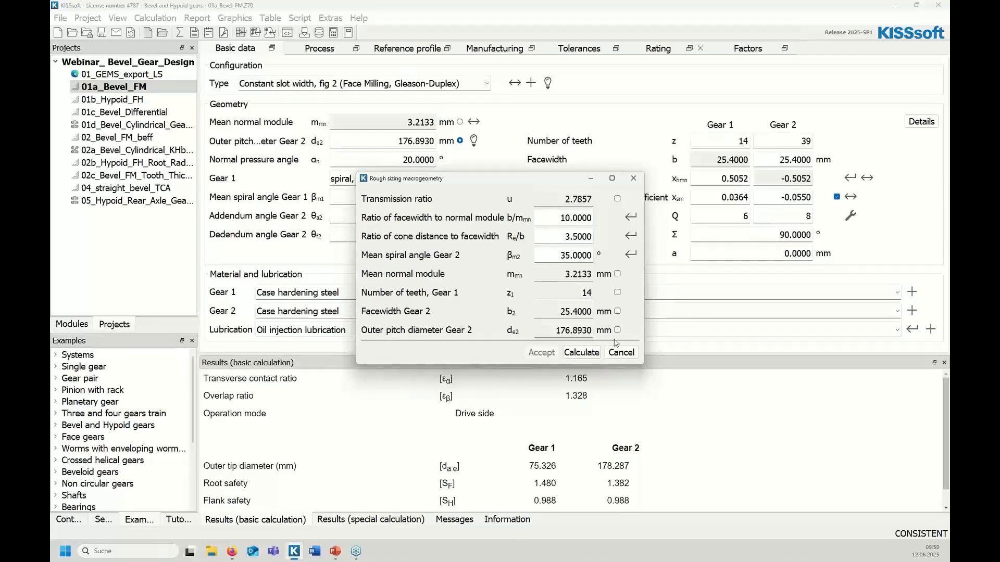
pyautogui.click(628, 355)
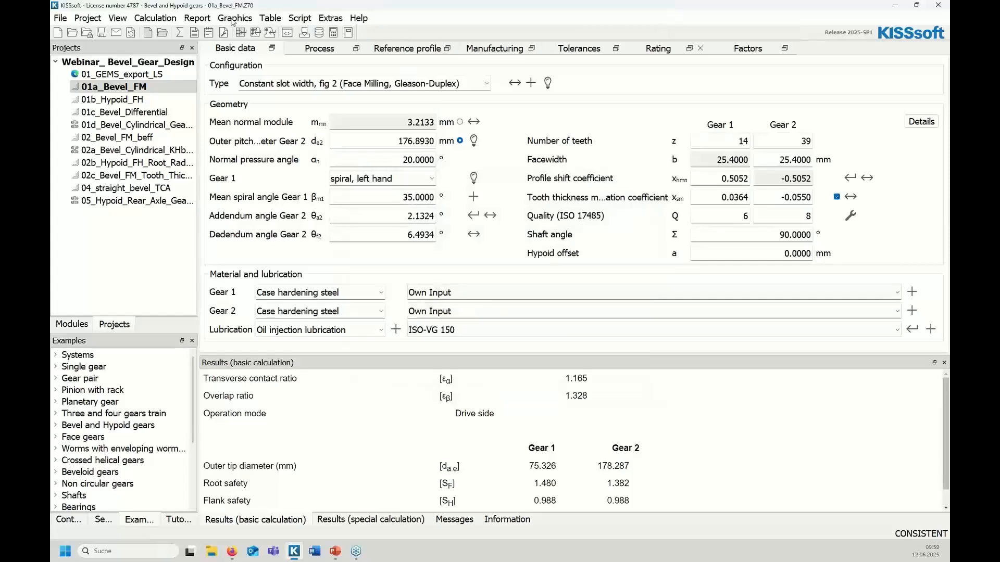
# Step: Show the graphics overview of the gear pair and examine the assembly drawing up close
pyautogui.click(171, 22)
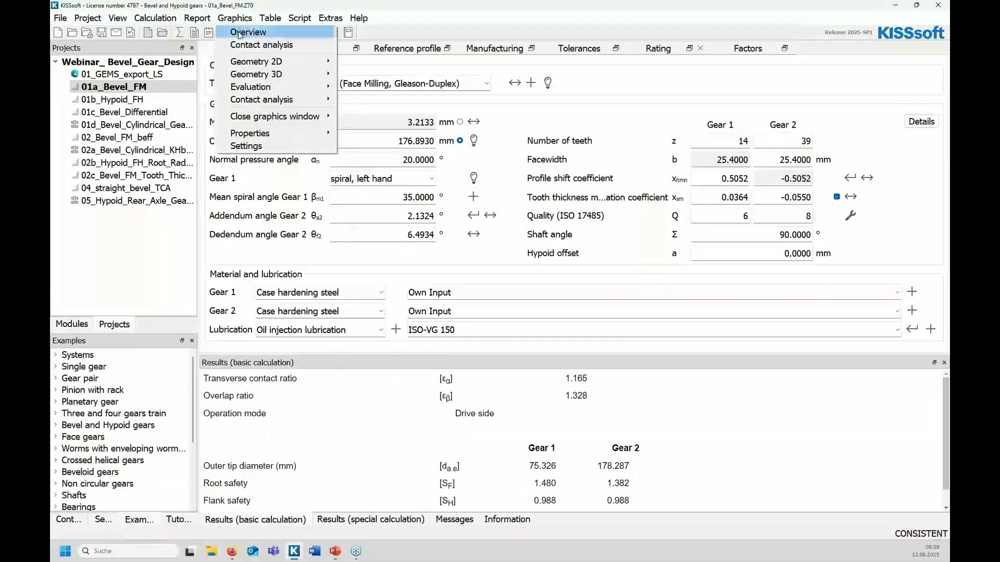
pyautogui.click(241, 33)
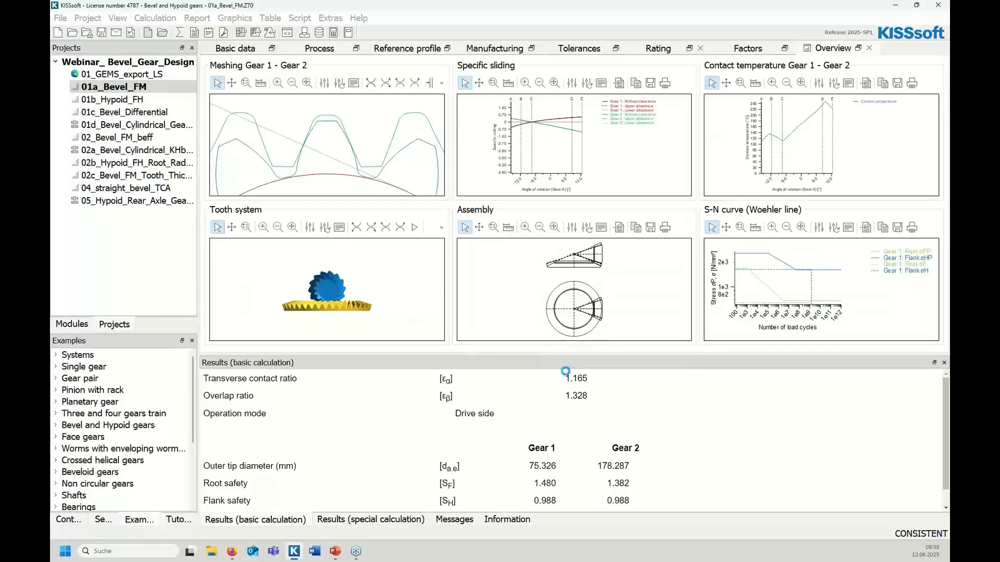
pyautogui.scroll(3, 609, 343)
pyautogui.scroll(-2, 610, 343)
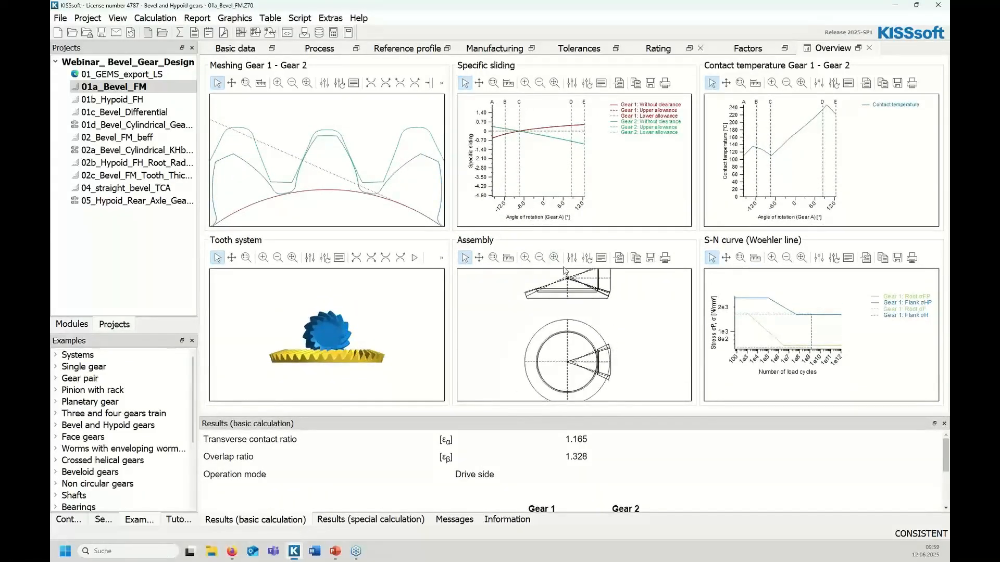
pyautogui.scroll(5, 578, 291)
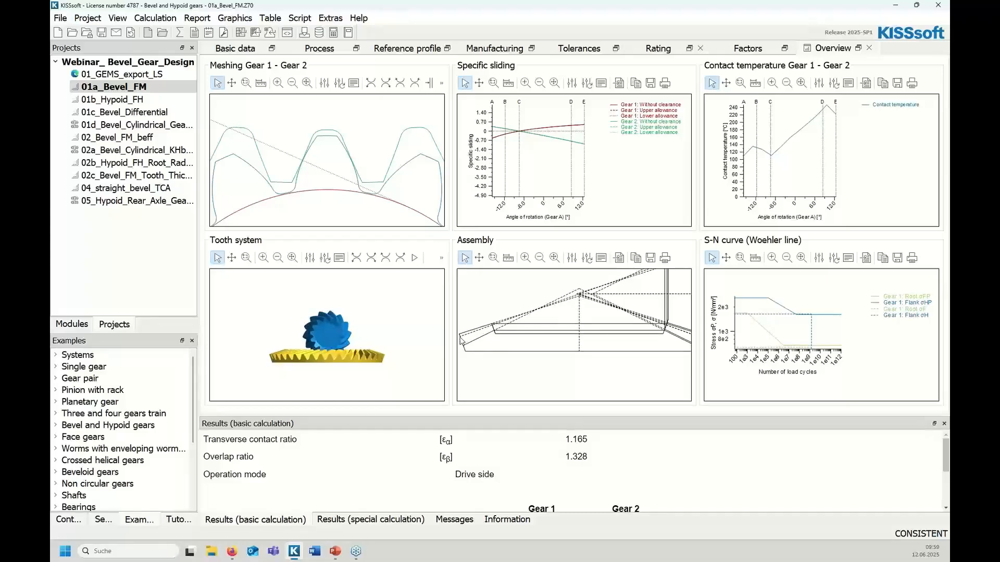
pyautogui.scroll(-1, 460, 336)
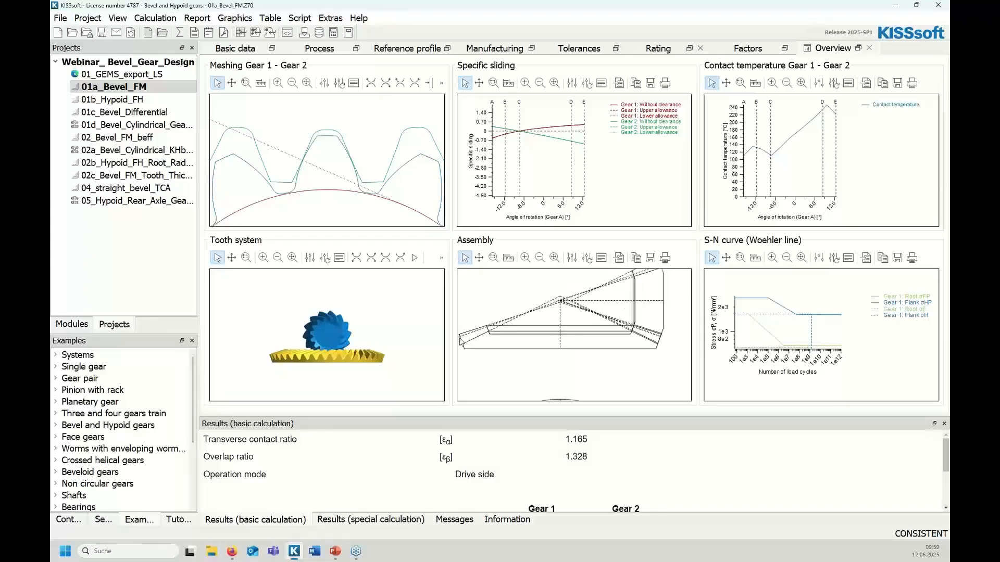